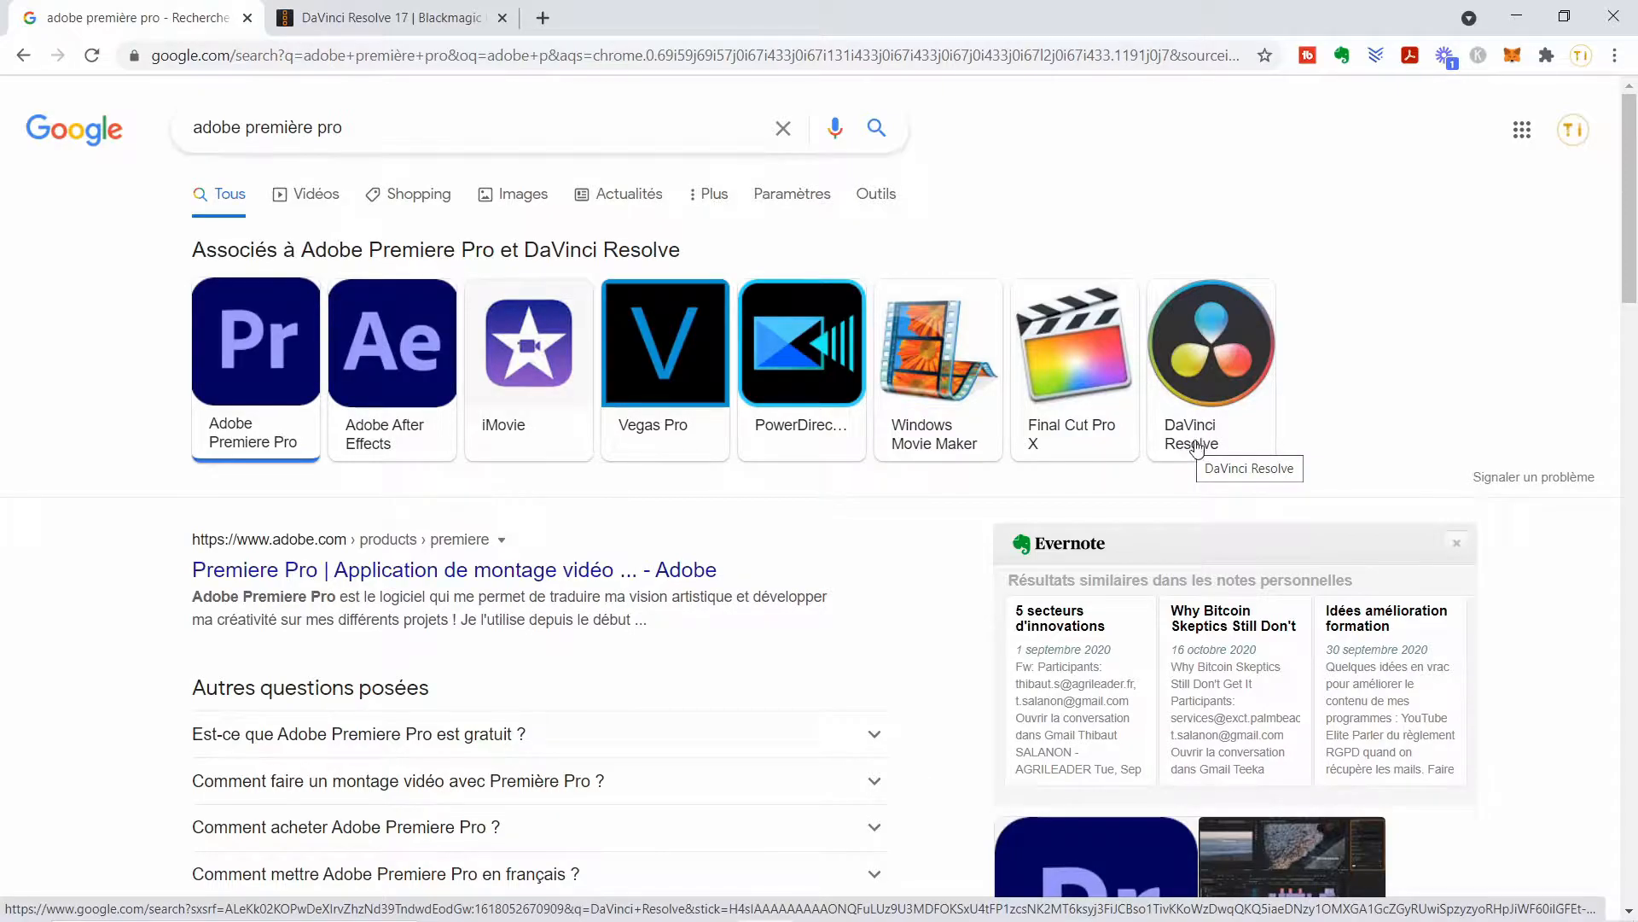
Switch to DaVinci Resolve, open the Untitled Project and go to its Edit page
{"action": "left_click", "coordinate": [329, 17]}
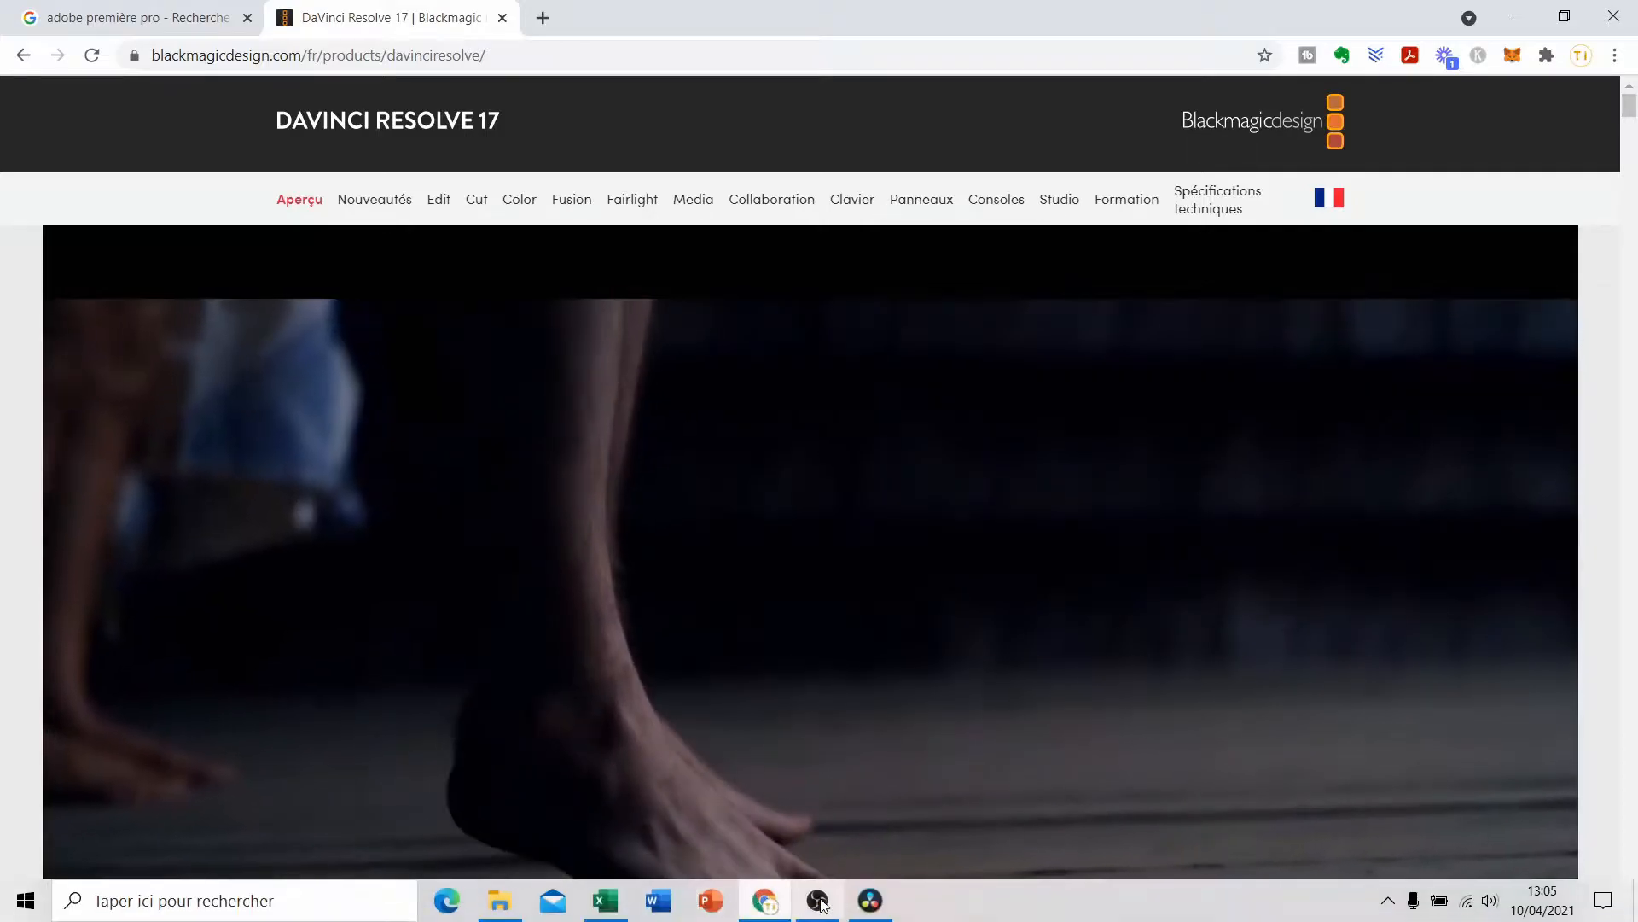
{"action": "left_click", "coordinate": [871, 911]}
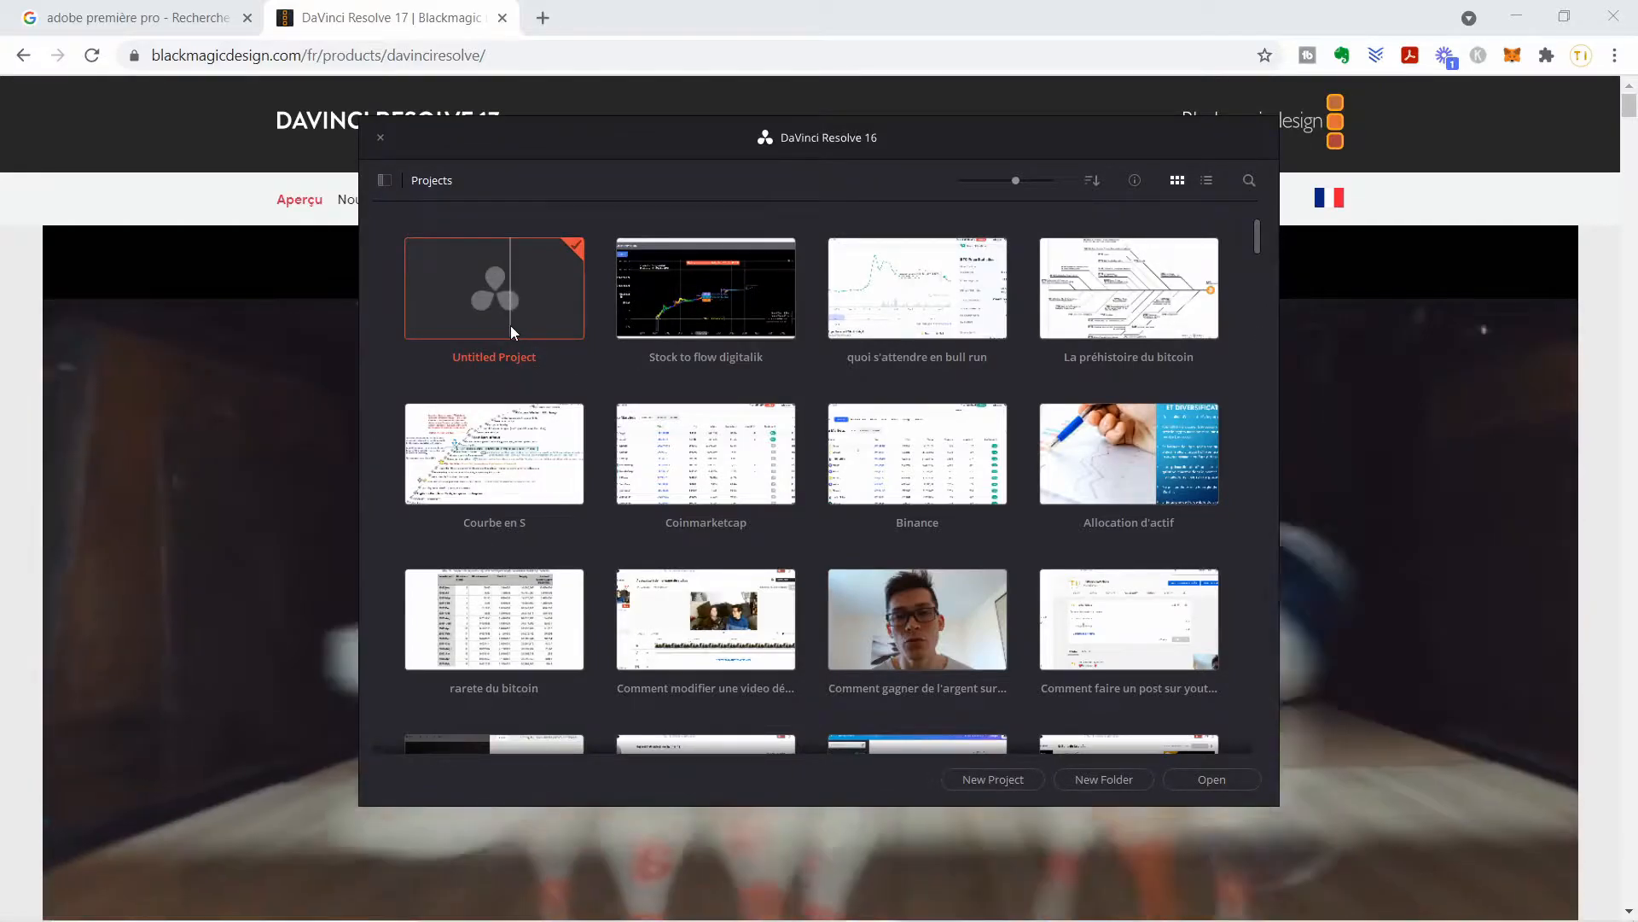
{"action": "double_click", "coordinate": [511, 327]}
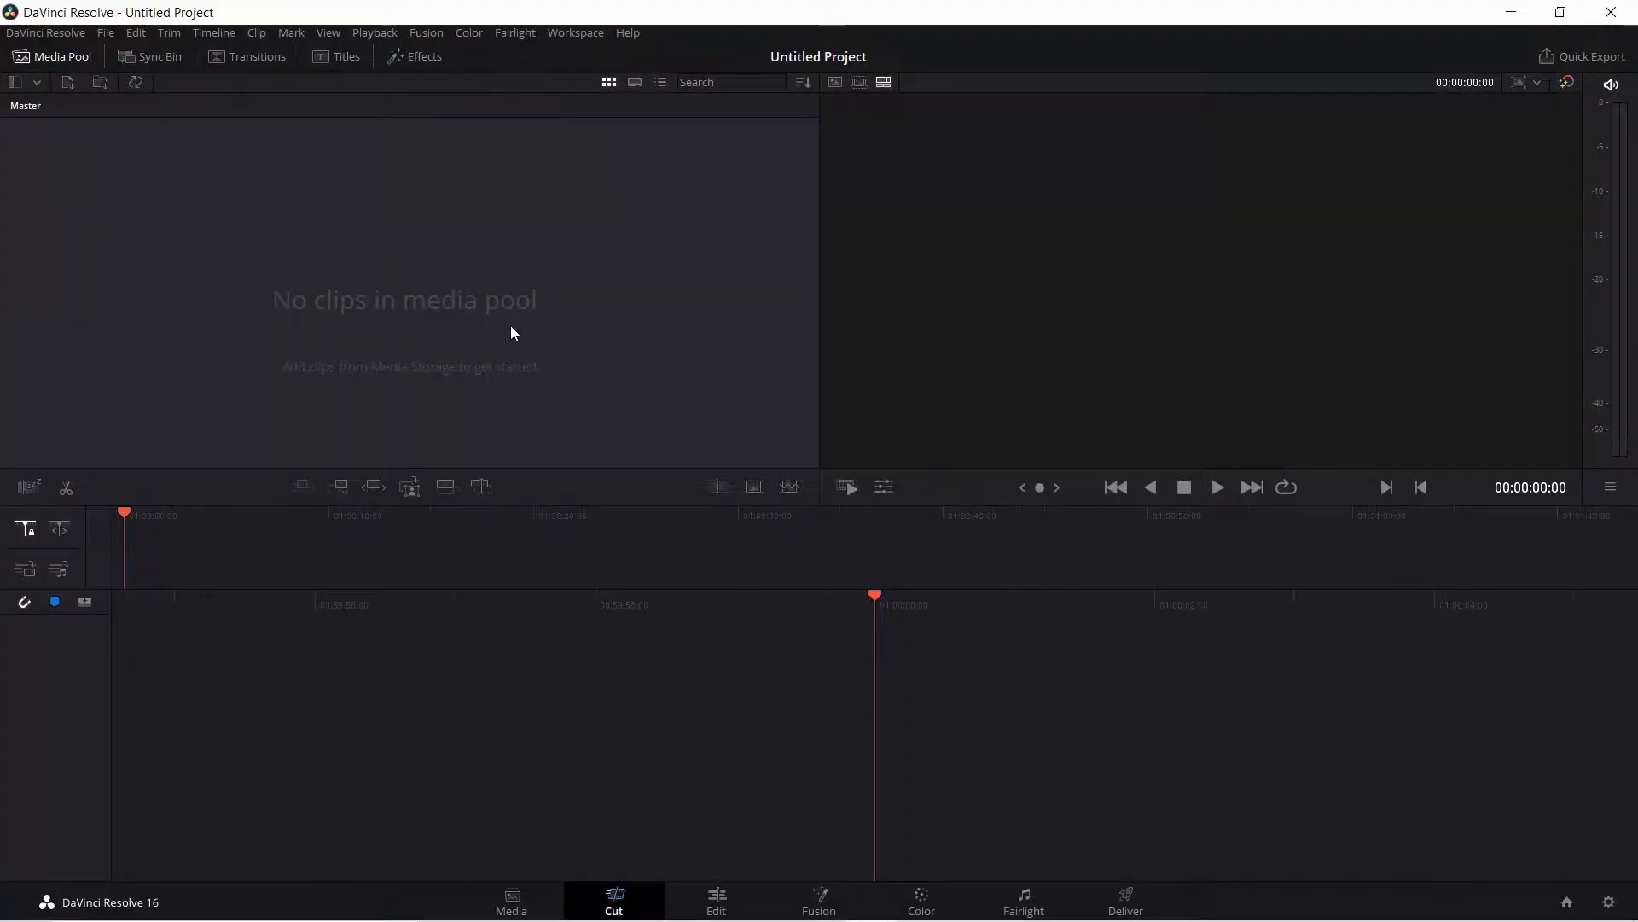
{"action": "left_click", "coordinate": [529, 894]}
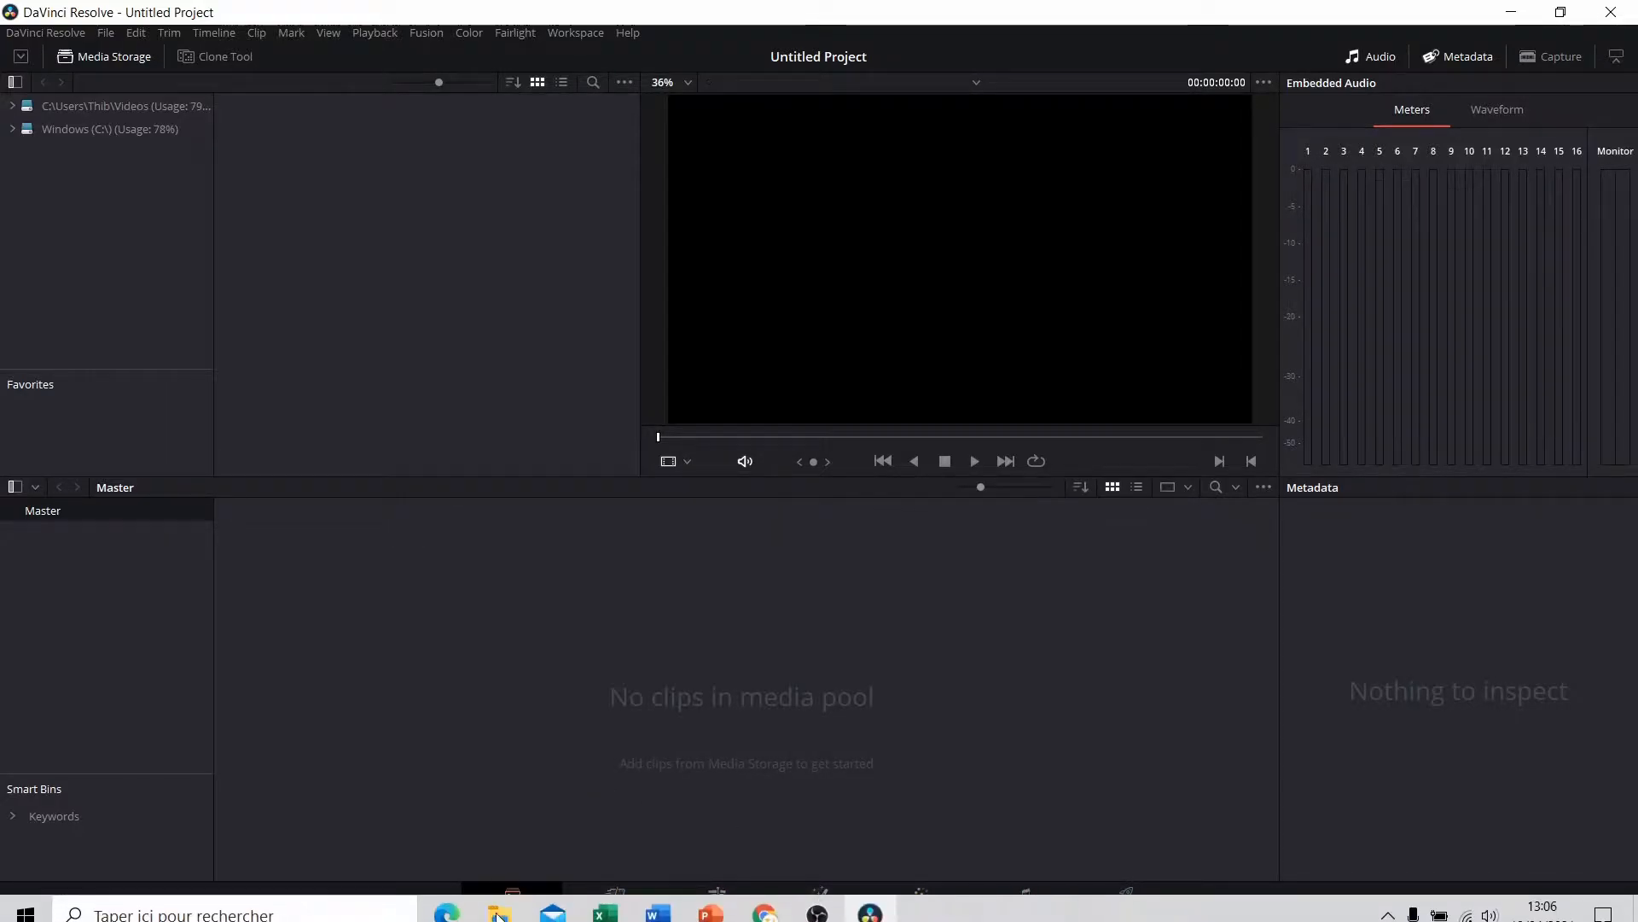
{"action": "left_click", "coordinate": [735, 889]}
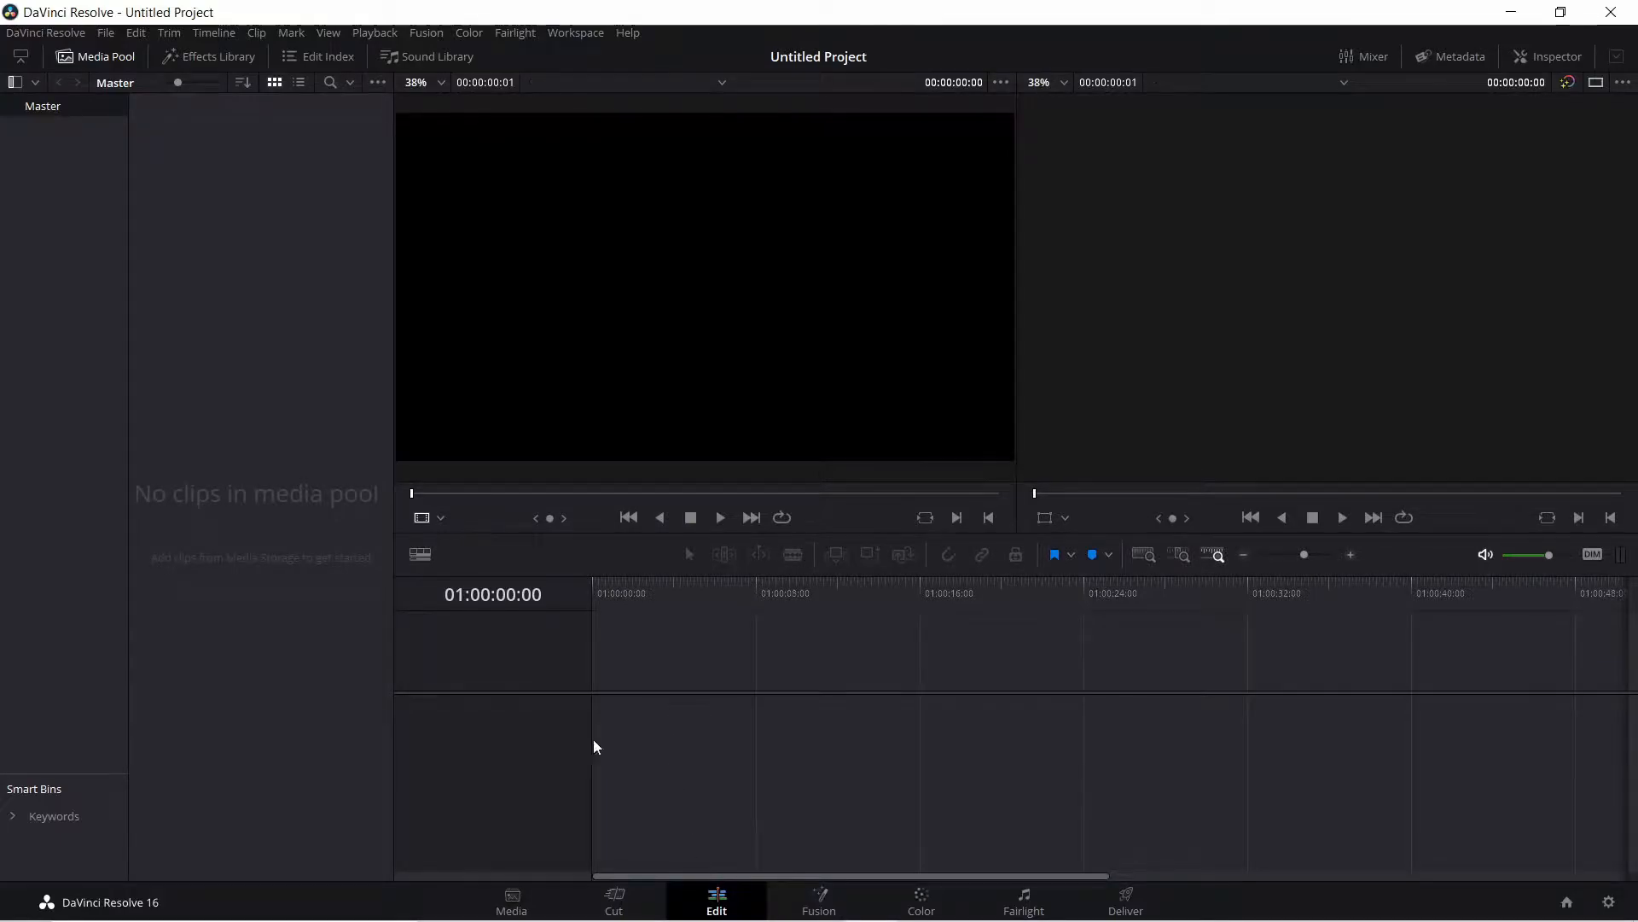
Import the videos Allocation d'actif (2) and Aller plus loin dans l'utilisation, changing the timeline frame rate and video format to match
{"action": "left_click", "coordinate": [106, 32]}
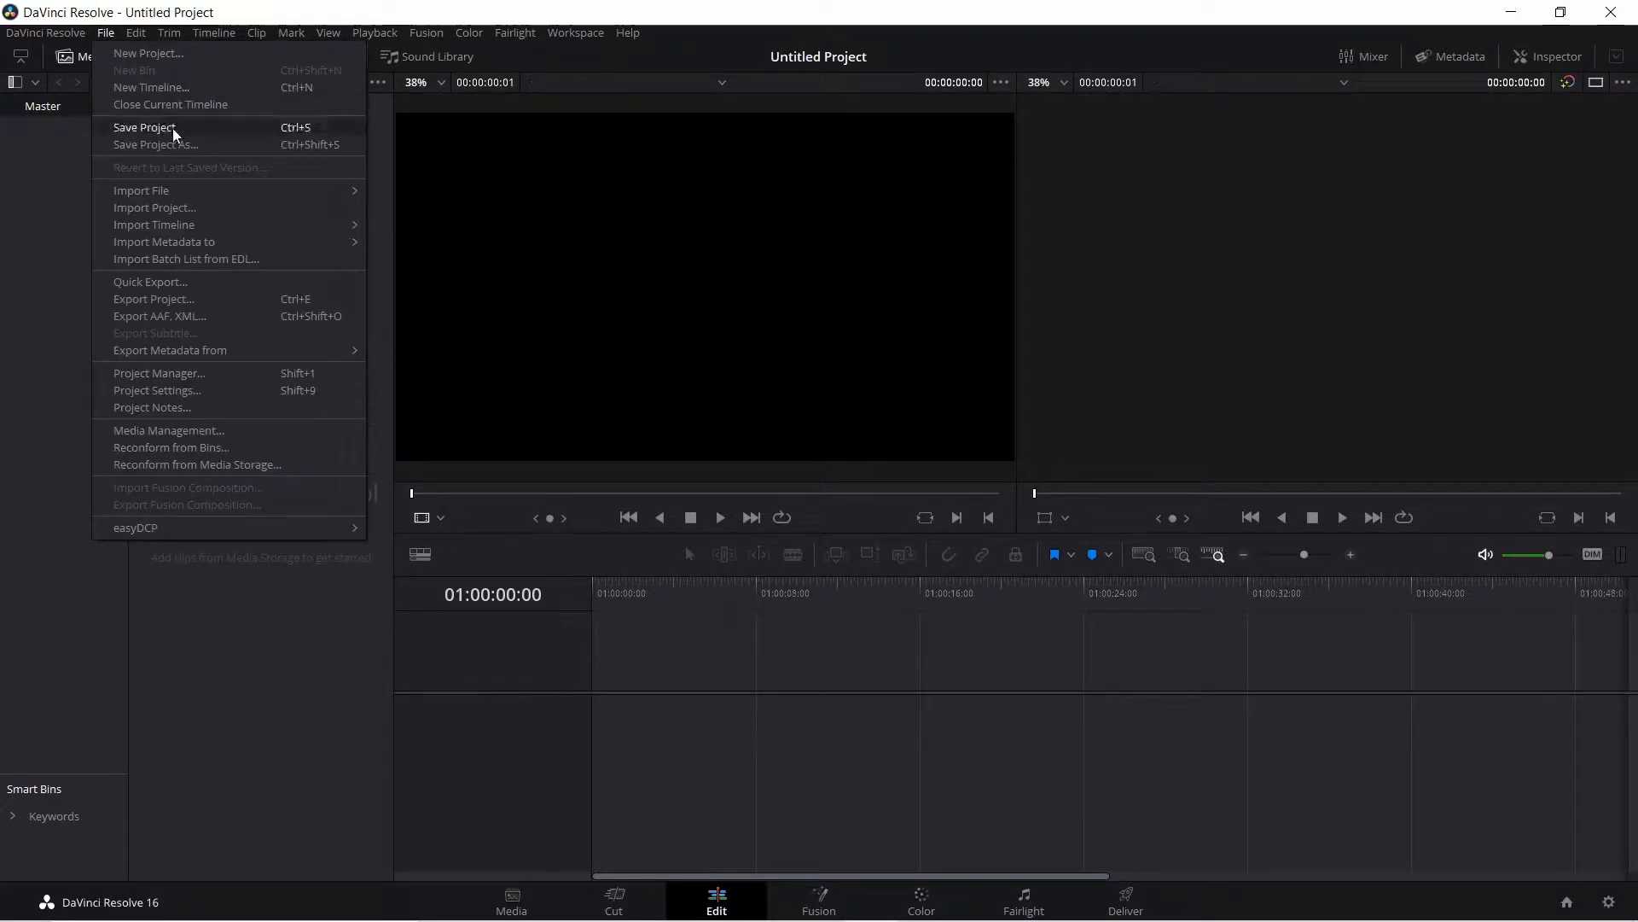
{"action": "mouse_move", "coordinate": [324, 192]}
{"action": "left_click", "coordinate": [381, 196]}
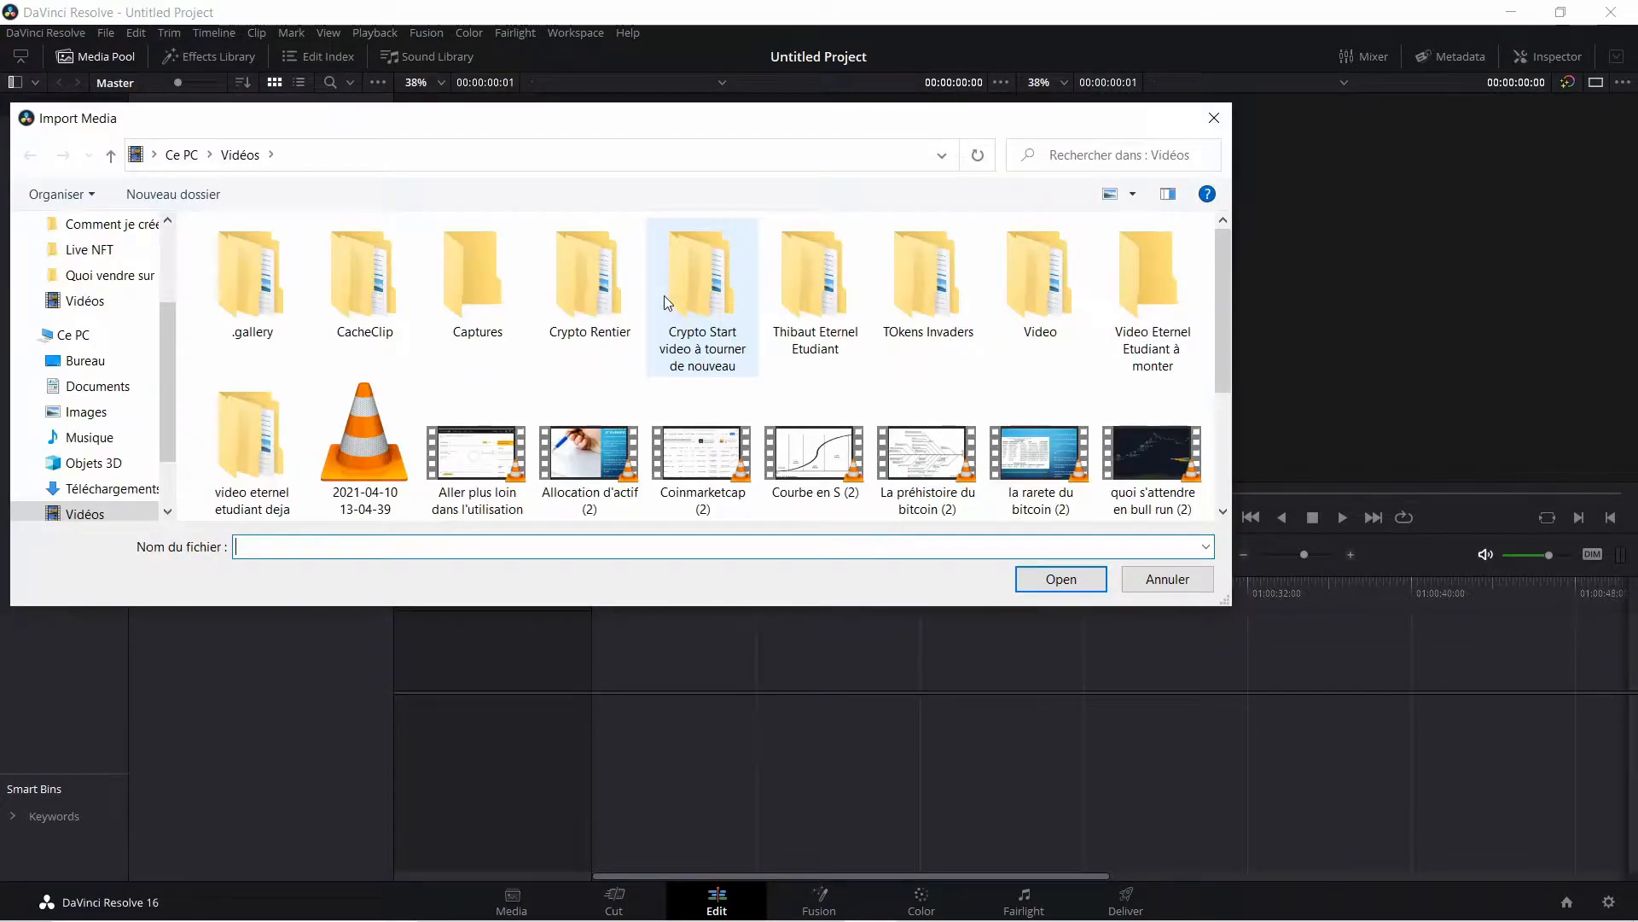
{"action": "left_click_drag", "start_coordinate": [506, 373], "coordinate": [649, 469]}
{"action": "left_click", "coordinate": [1061, 580]}
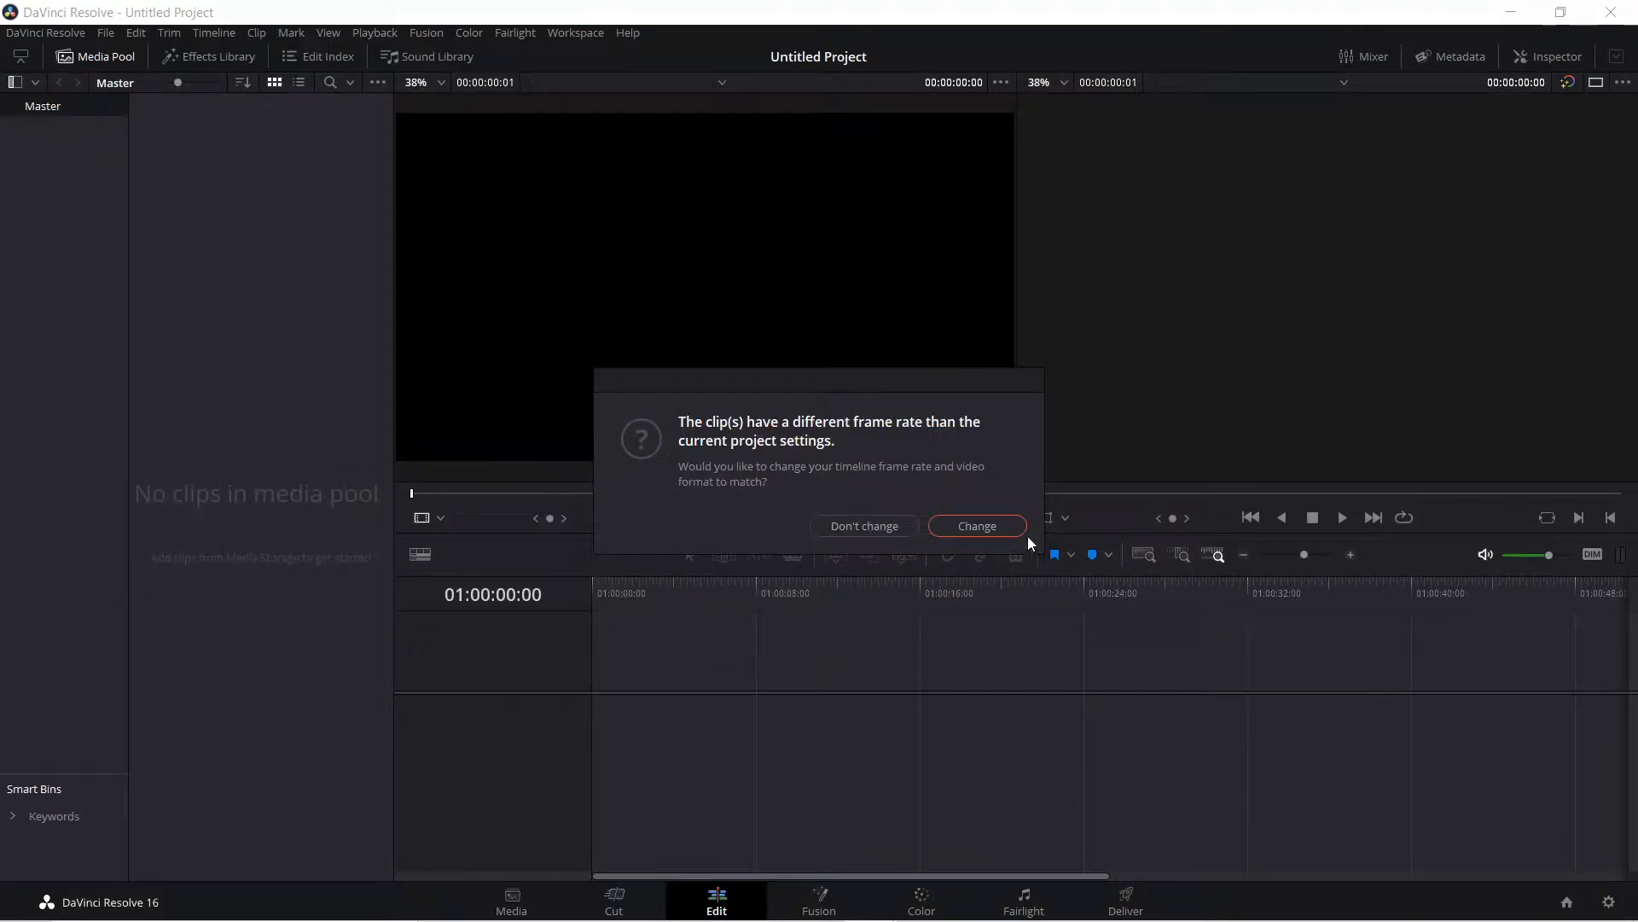
{"action": "left_click", "coordinate": [986, 526]}
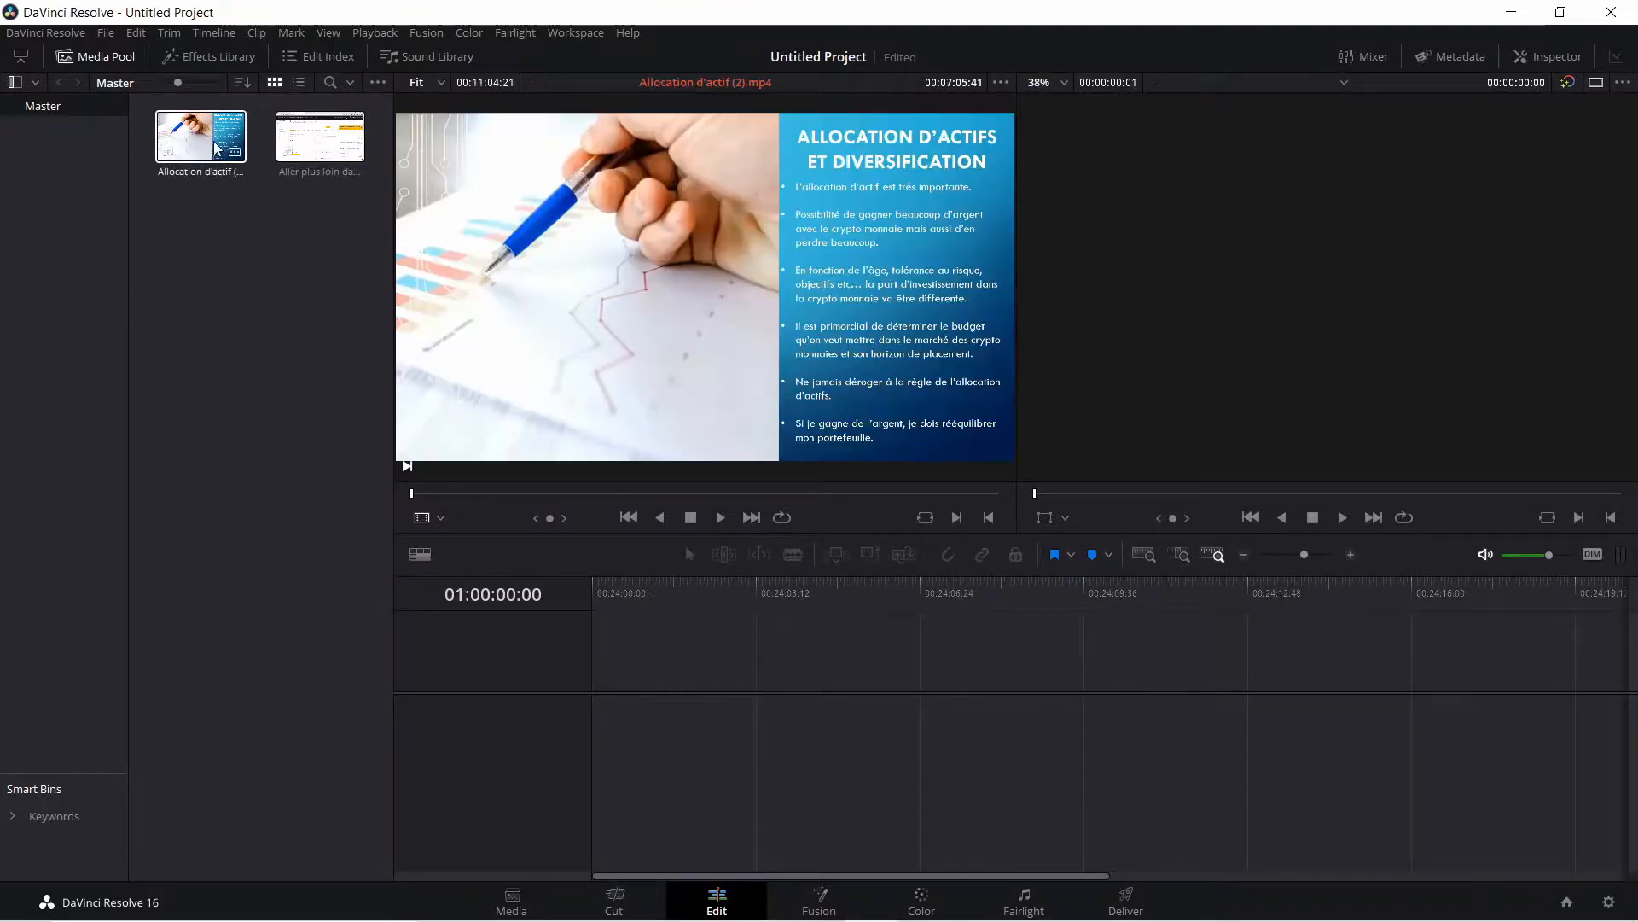
Place the Allocation d'actif (2) clip at the start of a new timeline and move the playhead to 01:02:50:40
{"action": "left_click_drag", "start_coordinate": [208, 133], "coordinate": [607, 692]}
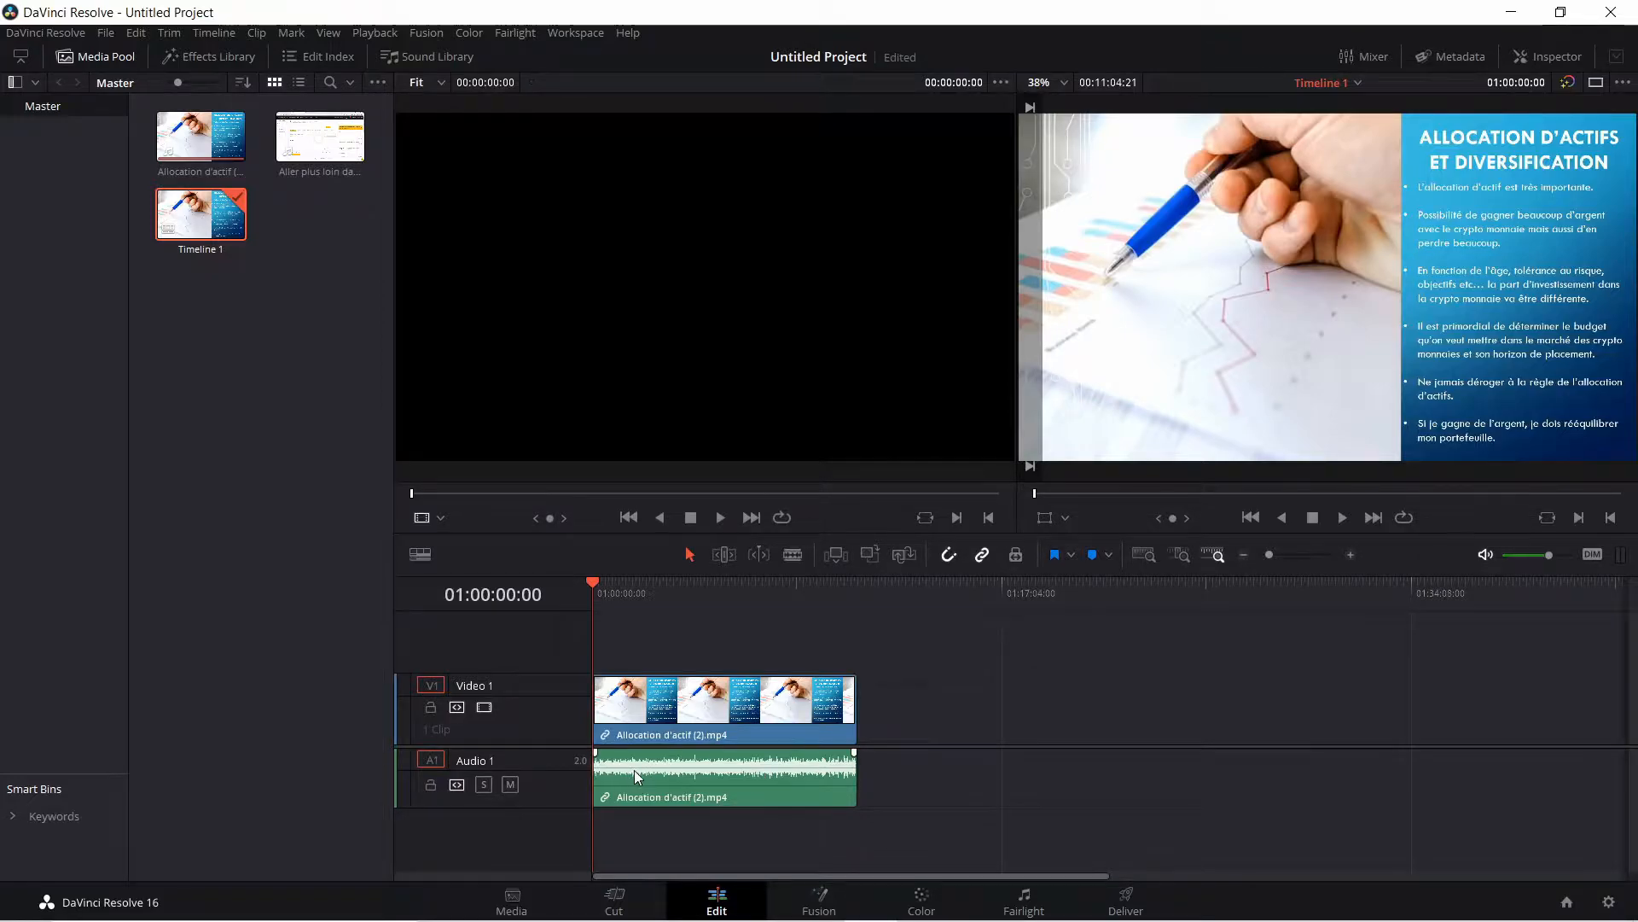
{"action": "left_click", "coordinate": [666, 725]}
{"action": "left_click_drag", "start_coordinate": [596, 582], "coordinate": [661, 589]}
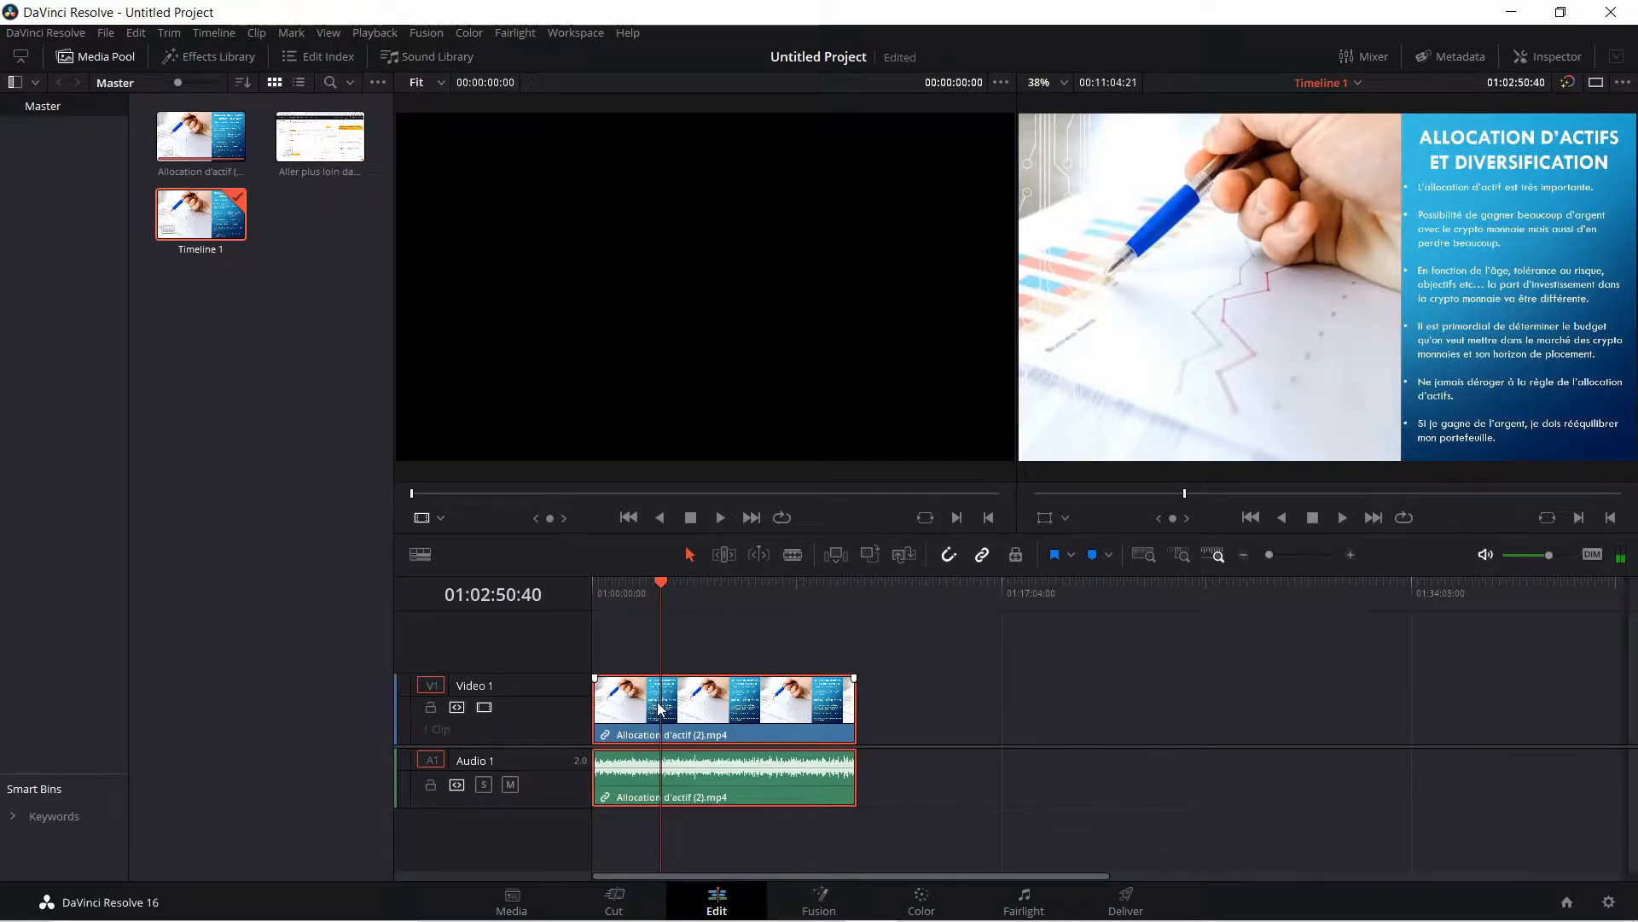
Try to split the Allocation d'actif (2) clip at the playhead with the Blade and delete its opening part
{"action": "left_click", "coordinate": [786, 555]}
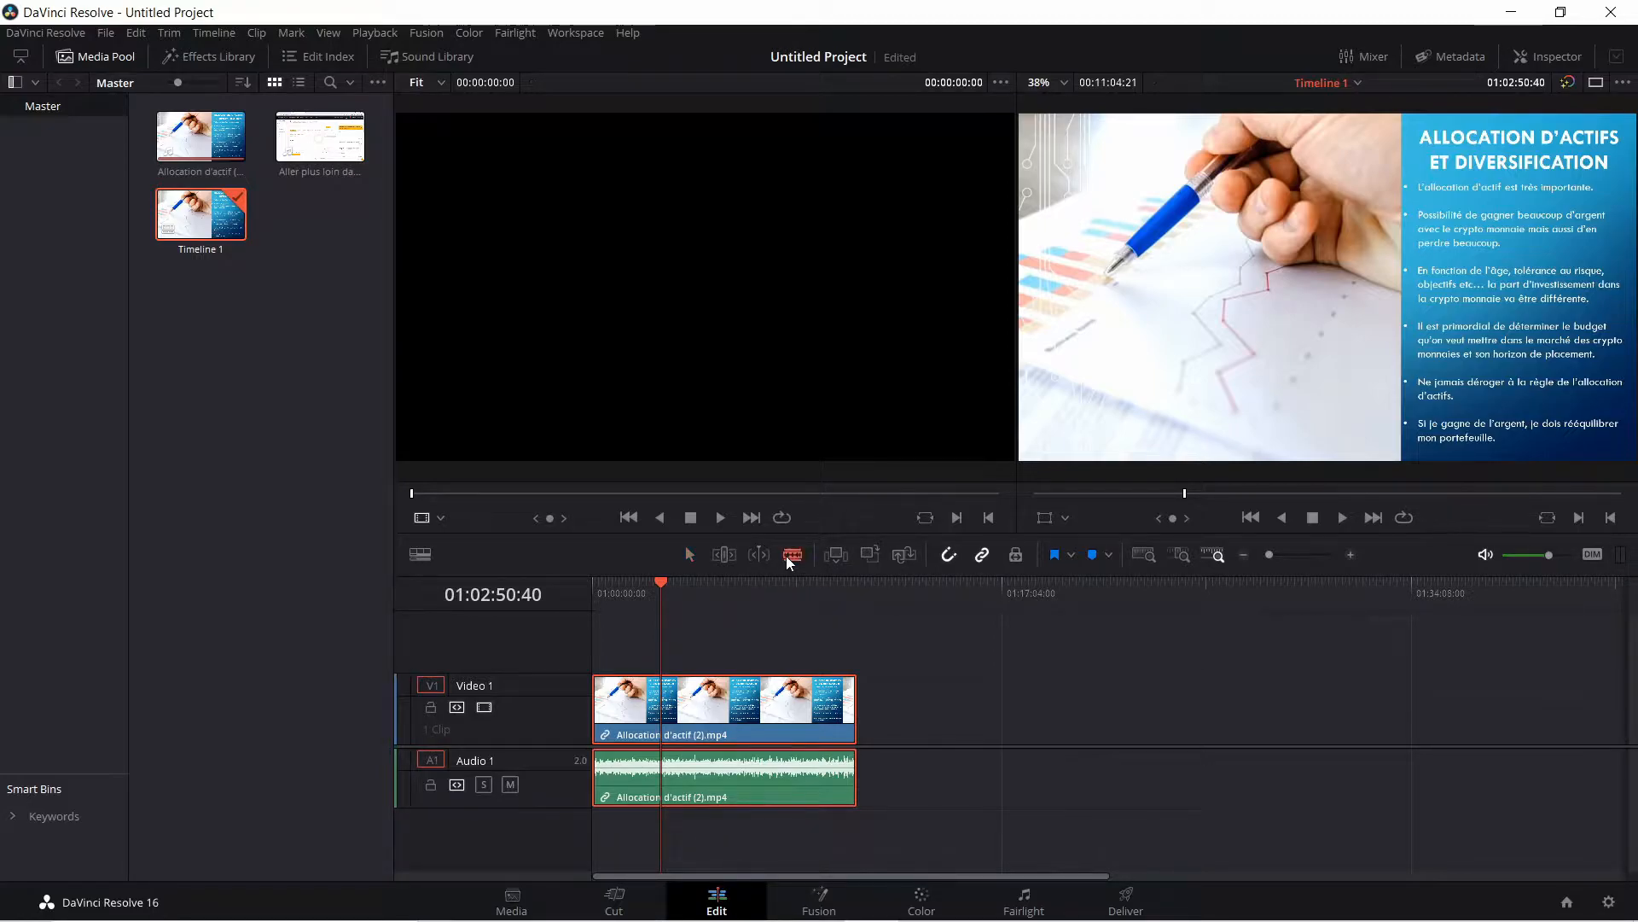
{"action": "left_click", "coordinate": [664, 696]}
{"action": "left_click", "coordinate": [689, 556]}
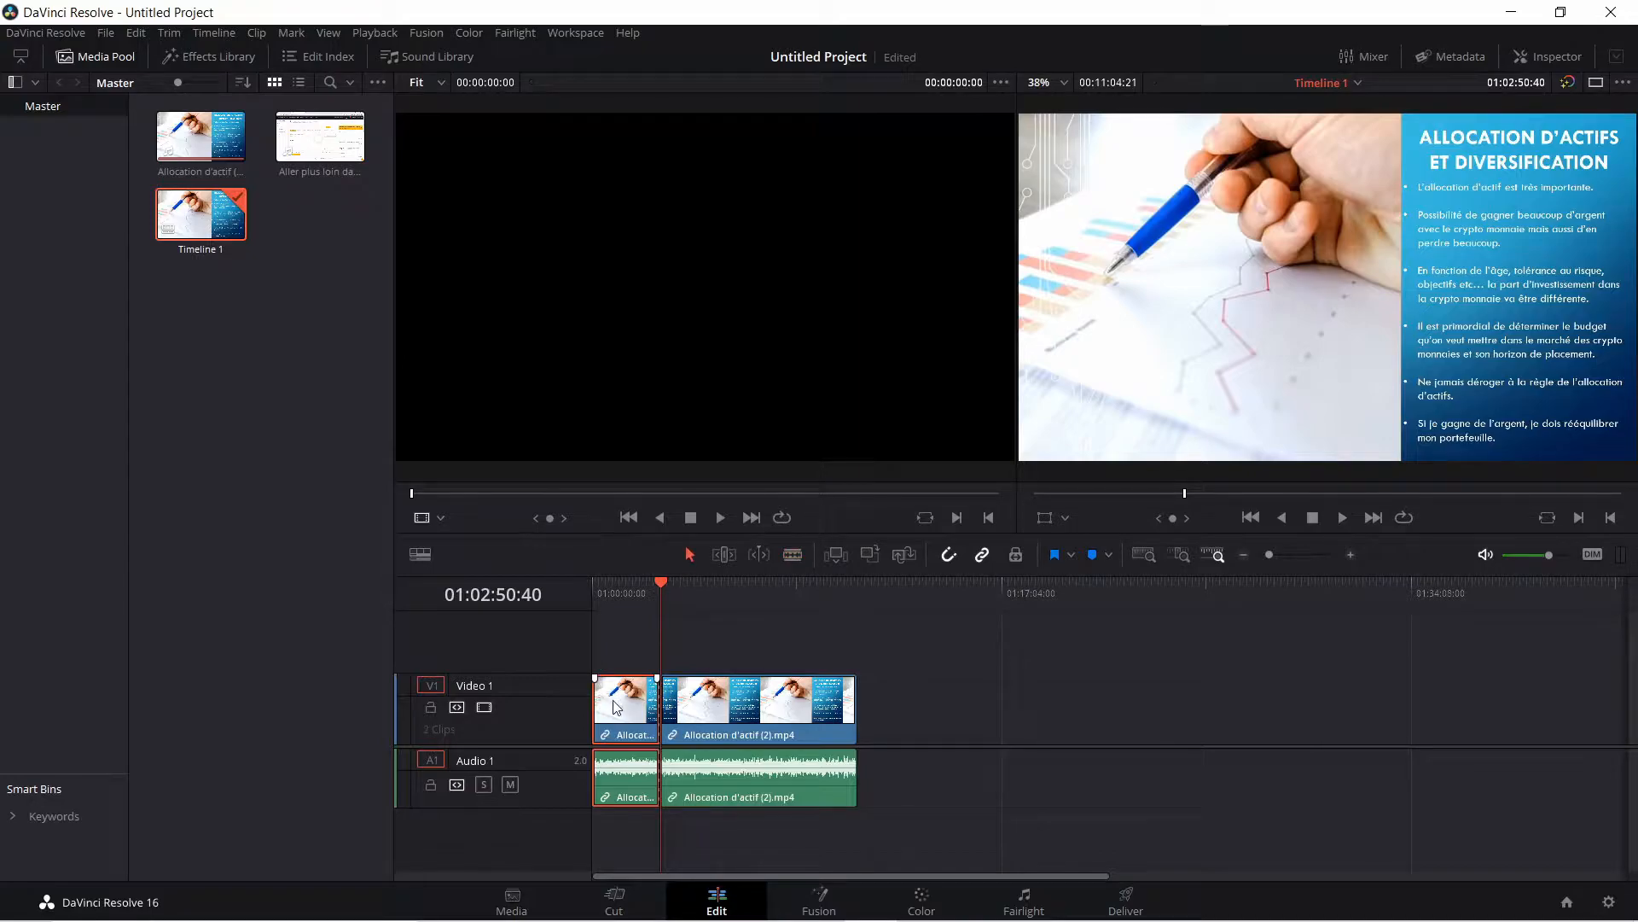
{"action": "key", "text": "Delete"}
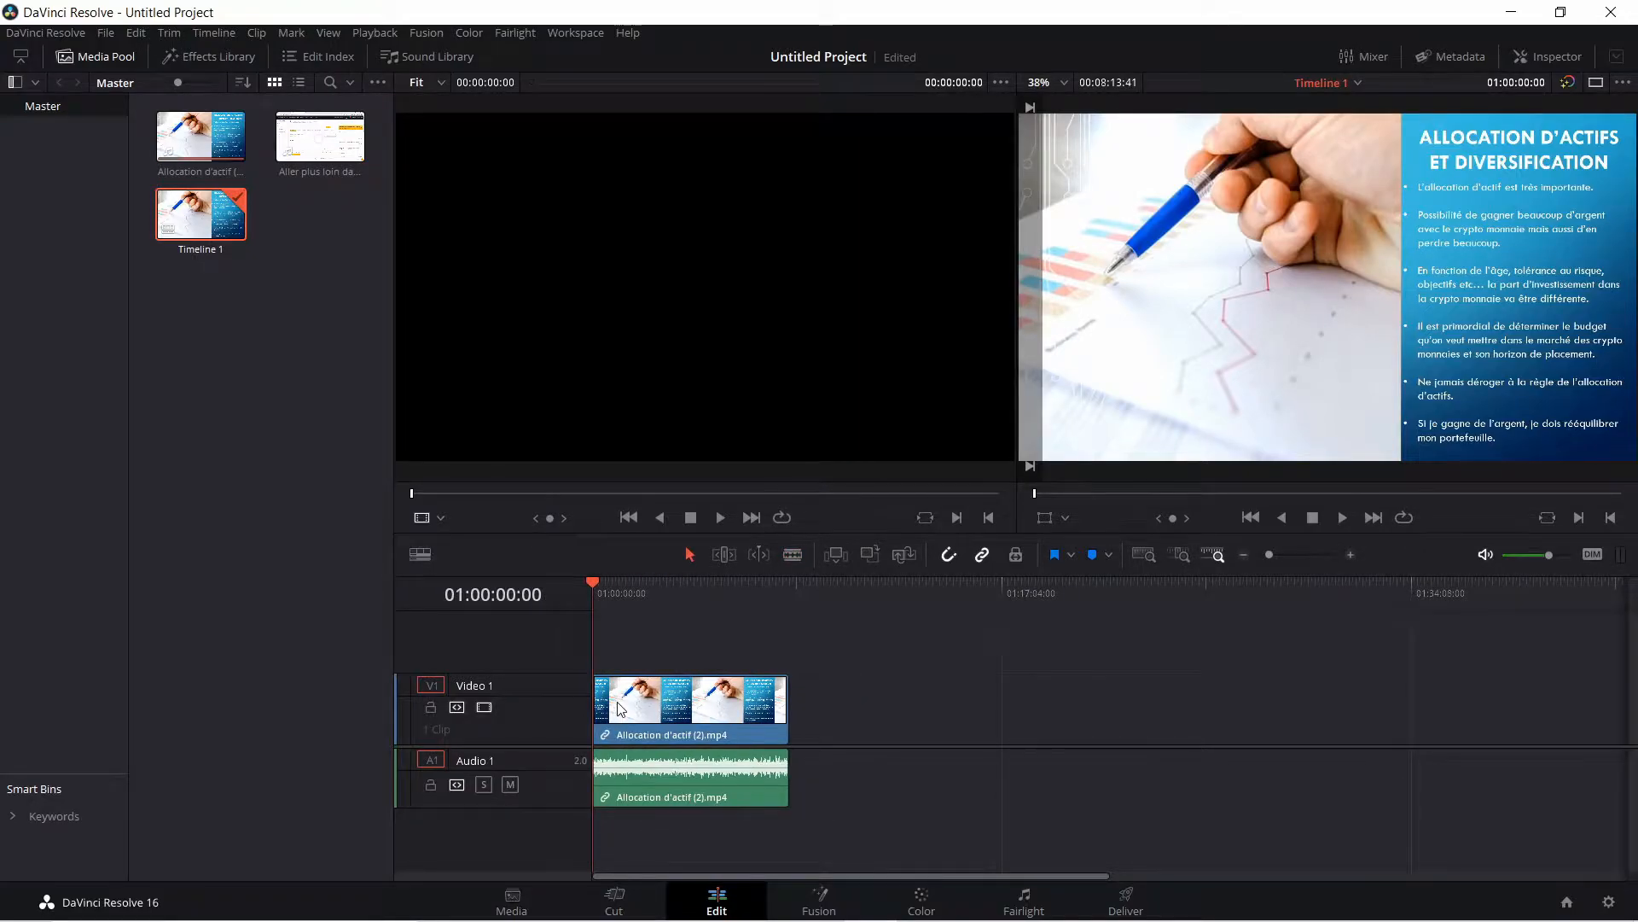
{"action": "key", "text": "ctrl+z"}
{"action": "key", "text": "ctrl+z"}
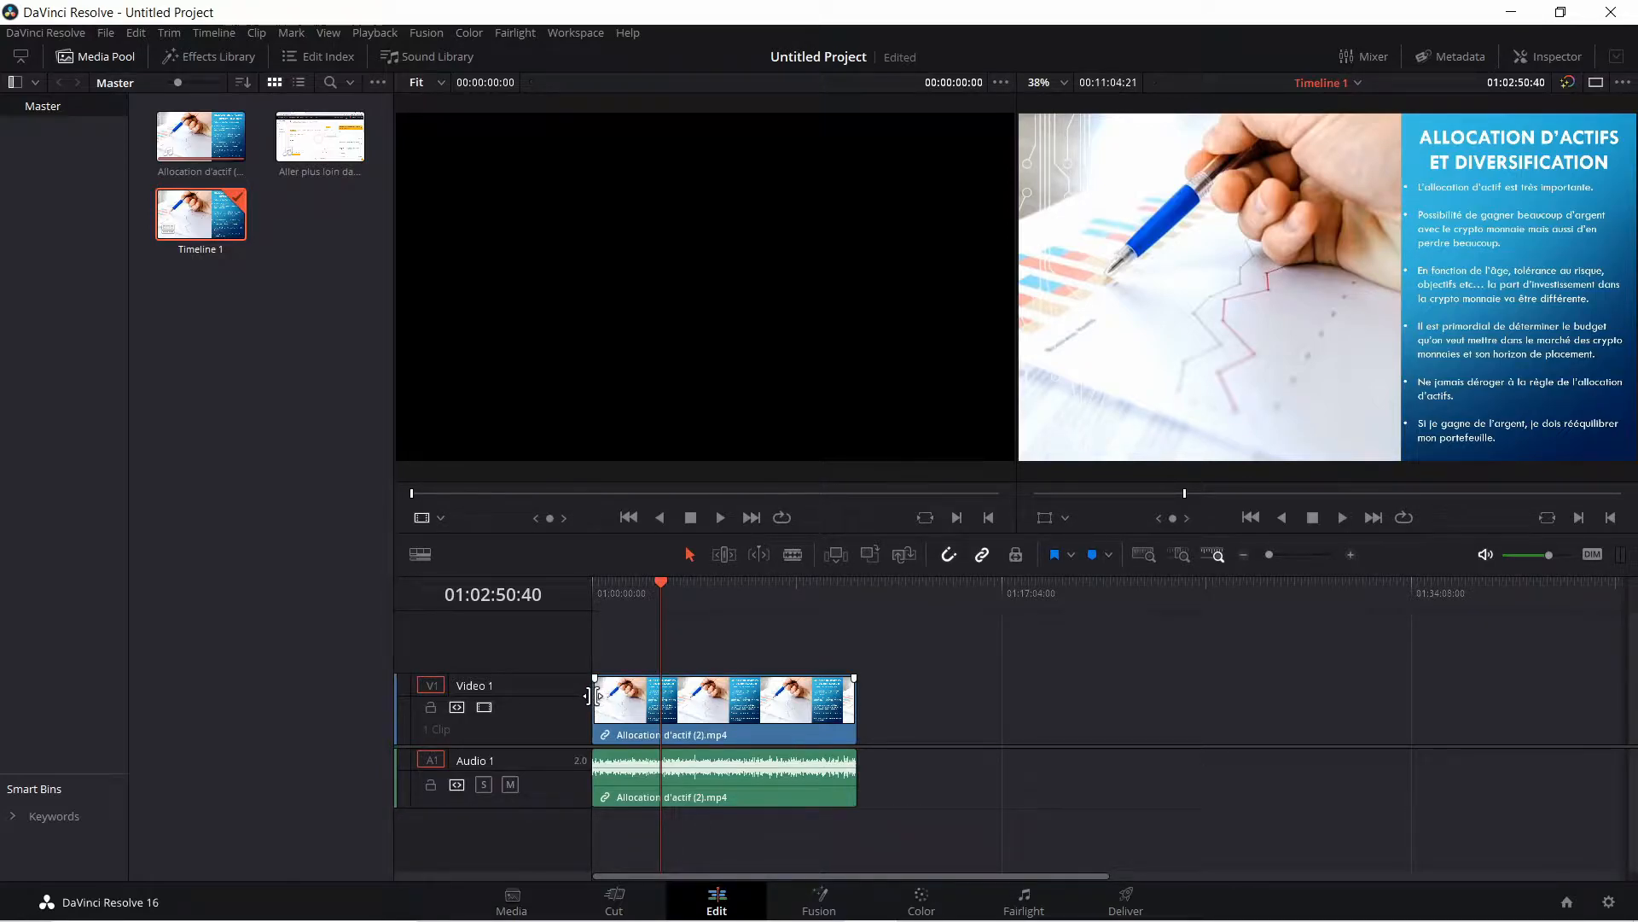
Trim the start of the Allocation d'actif (2) clip to the playhead and move the clip back to the timeline's start
{"action": "left_click_drag", "start_coordinate": [591, 695], "coordinate": [661, 695]}
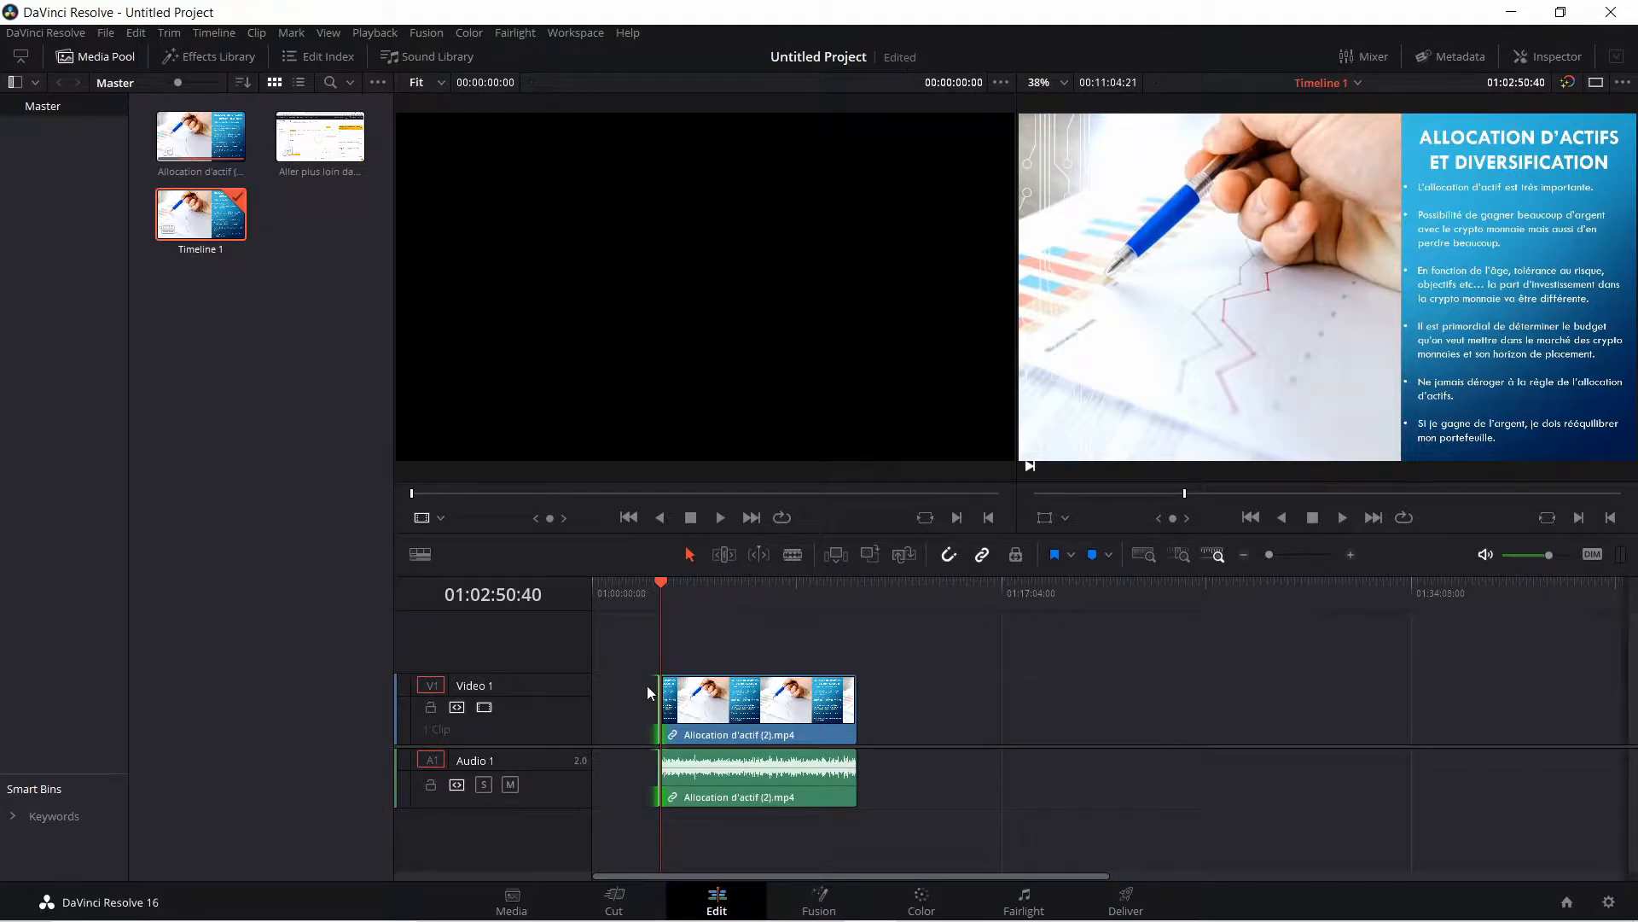
{"action": "left_click_drag", "start_coordinate": [766, 711], "coordinate": [665, 709]}
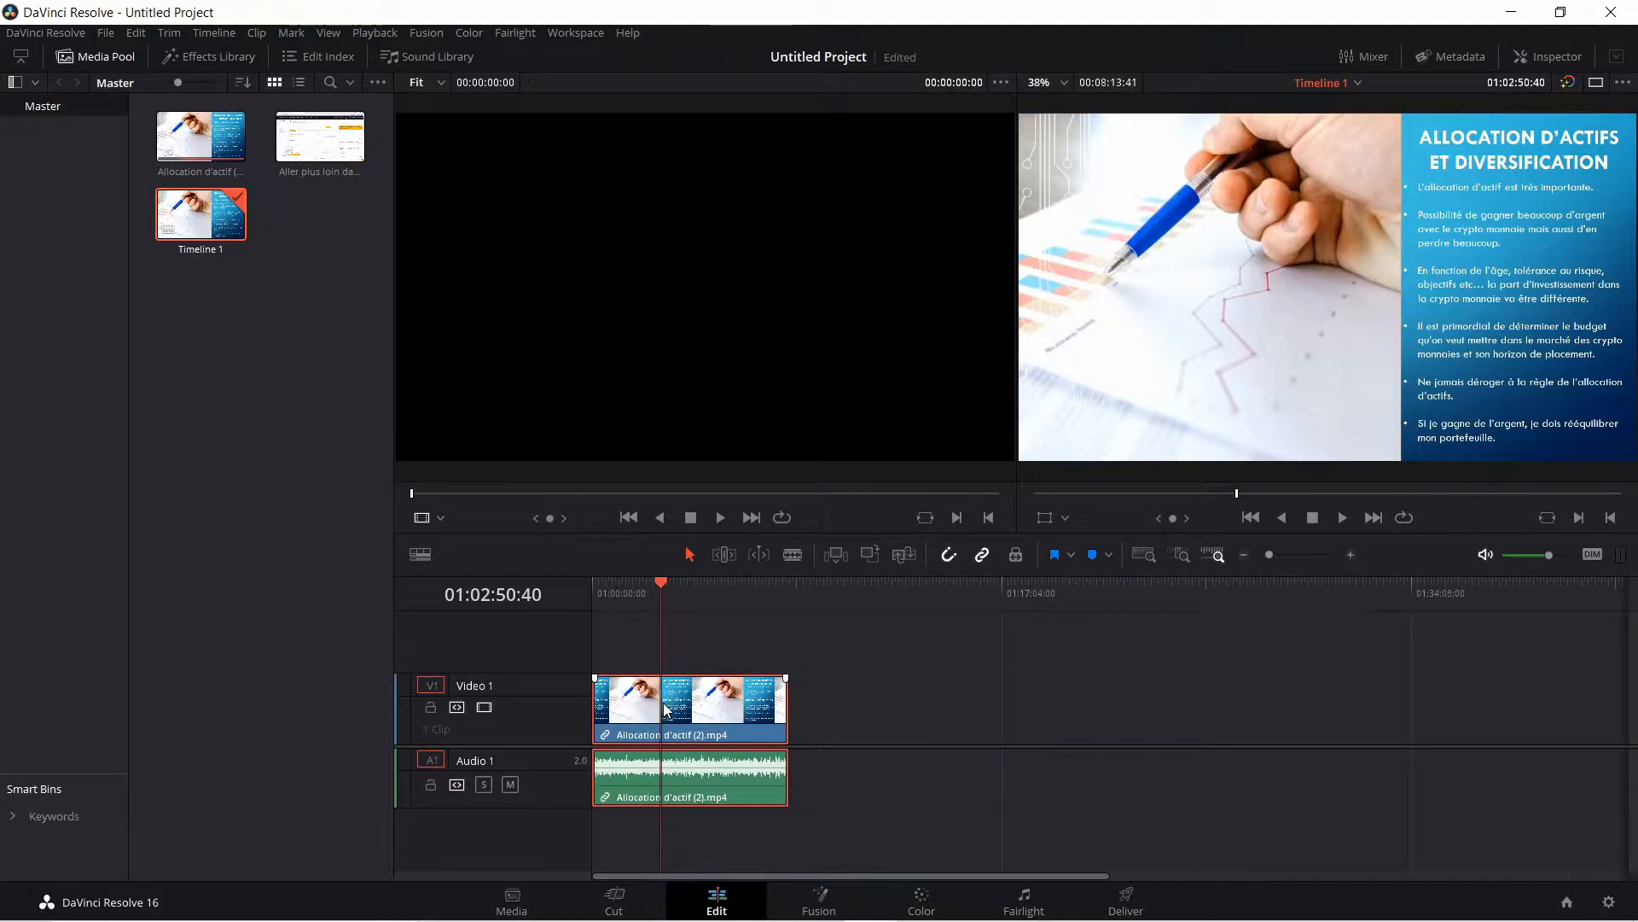
Append the Aller plus loin clip directly after Allocation d'actif (2) and move the playhead to 01:03:54:40
{"action": "left_click", "coordinate": [320, 137]}
{"action": "left_click_drag", "start_coordinate": [320, 136], "coordinate": [826, 707]}
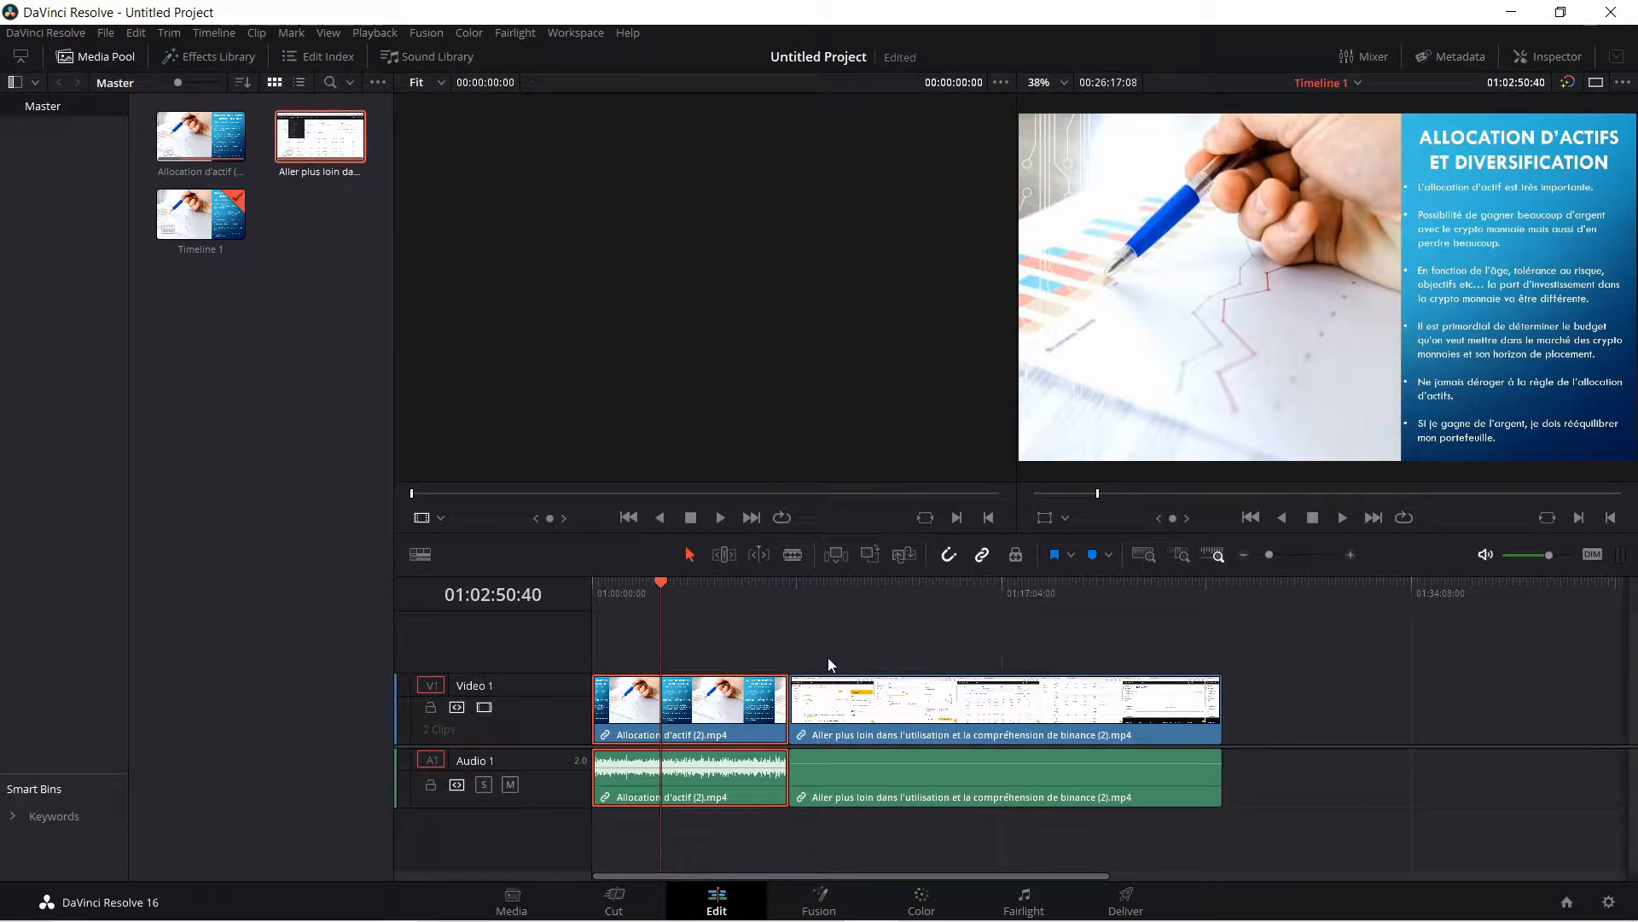
{"action": "left_click_drag", "start_coordinate": [674, 596], "coordinate": [687, 654]}
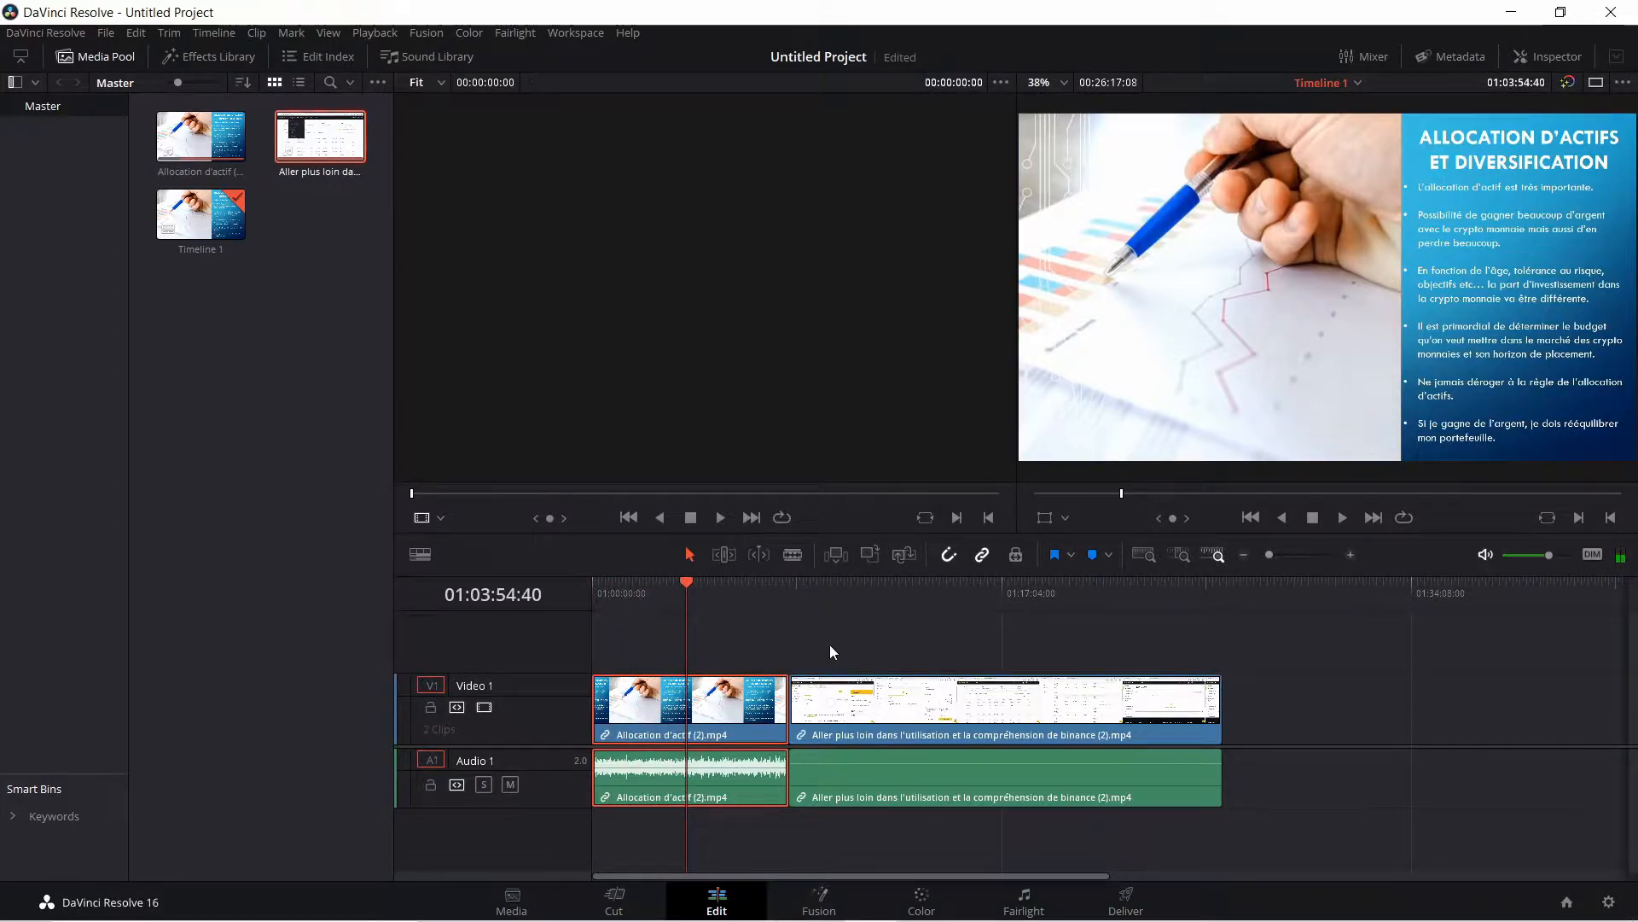
Split the Aller plus loin clip about halfway along with the Blade and delete the part after the cut
{"action": "left_click", "coordinate": [792, 554]}
{"action": "left_click", "coordinate": [1012, 699]}
{"action": "left_click", "coordinate": [1055, 691]}
{"action": "key", "text": "Delete"}
Reorder the clips so Aller plus loin starts the timeline and Allocation d'actif (2) follows without a gap
{"action": "left_click_drag", "start_coordinate": [732, 709], "coordinate": [1161, 715]}
{"action": "left_click_drag", "start_coordinate": [908, 657], "coordinate": [773, 727]}
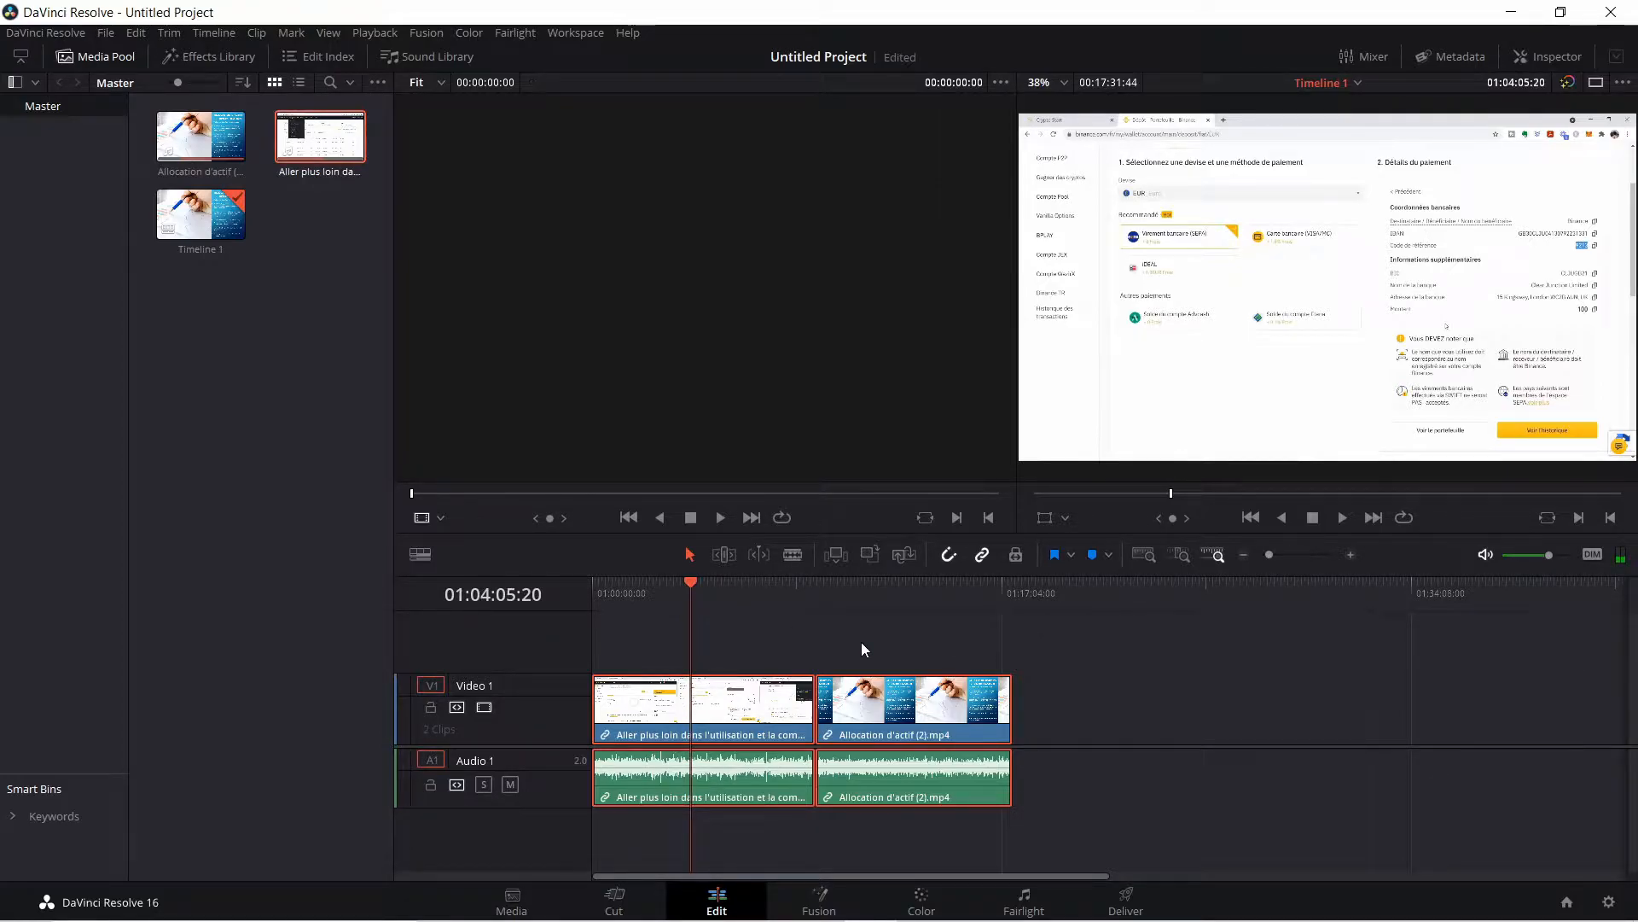
Split the Aller plus loin clip at 01:04:01:28 and delete its part after the cut, closing the gap before Allocation d'actif (2)
{"action": "left_click", "coordinate": [1350, 555]}
{"action": "left_click", "coordinate": [1349, 554]}
{"action": "left_click", "coordinate": [1350, 554]}
{"action": "left_click", "coordinate": [1350, 554]}
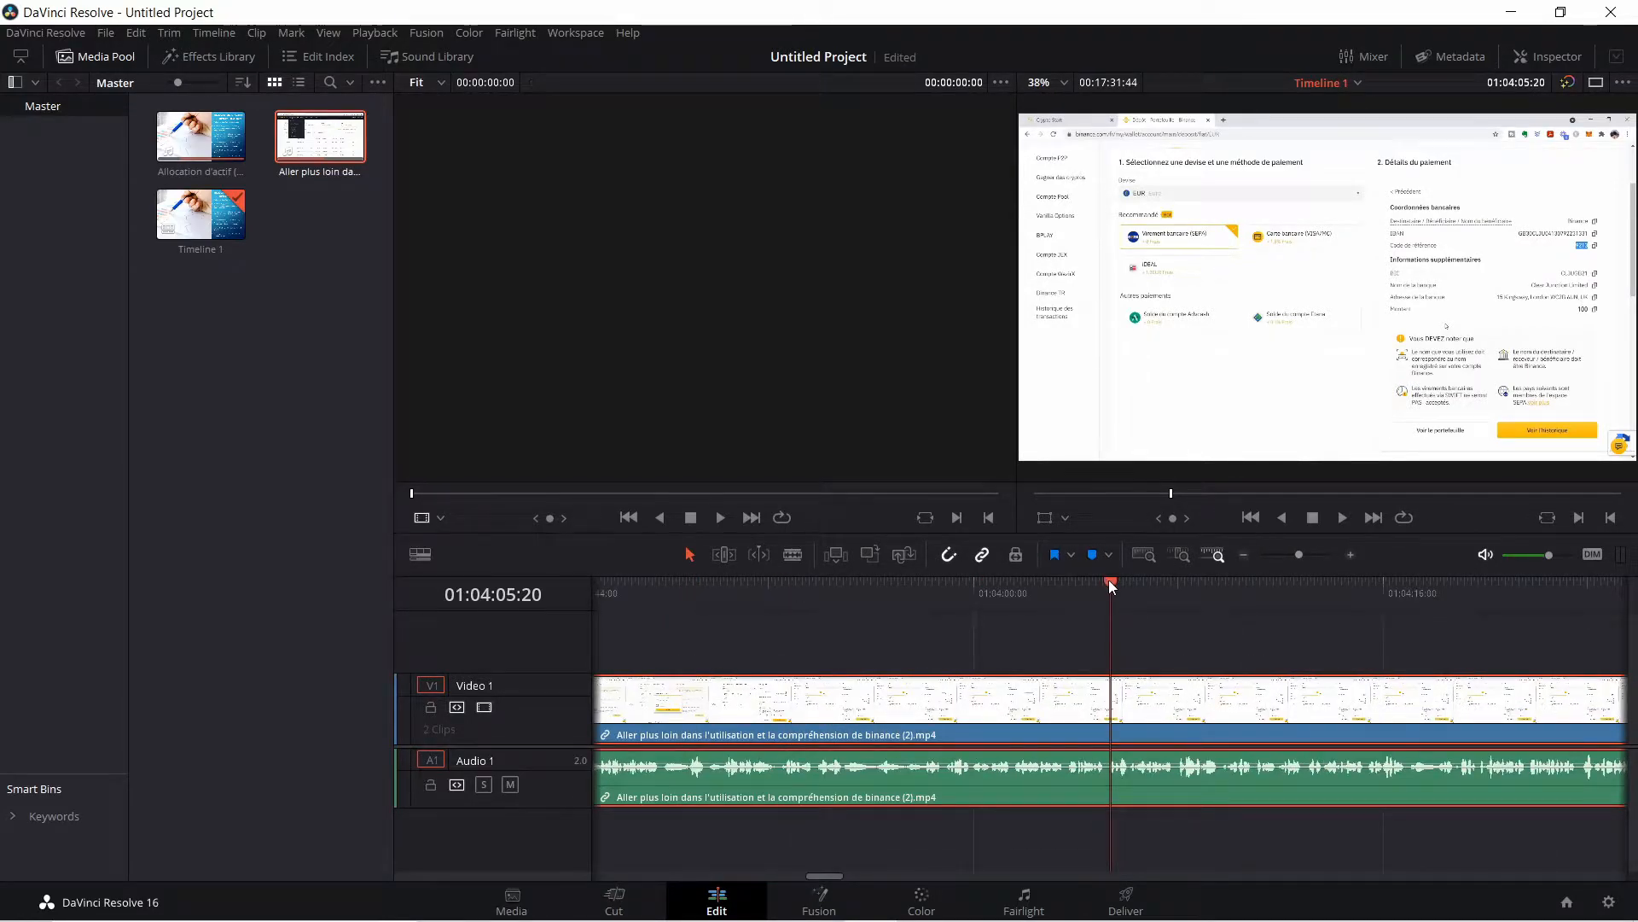
{"action": "left_click_drag", "start_coordinate": [1110, 582], "coordinate": [1012, 606]}
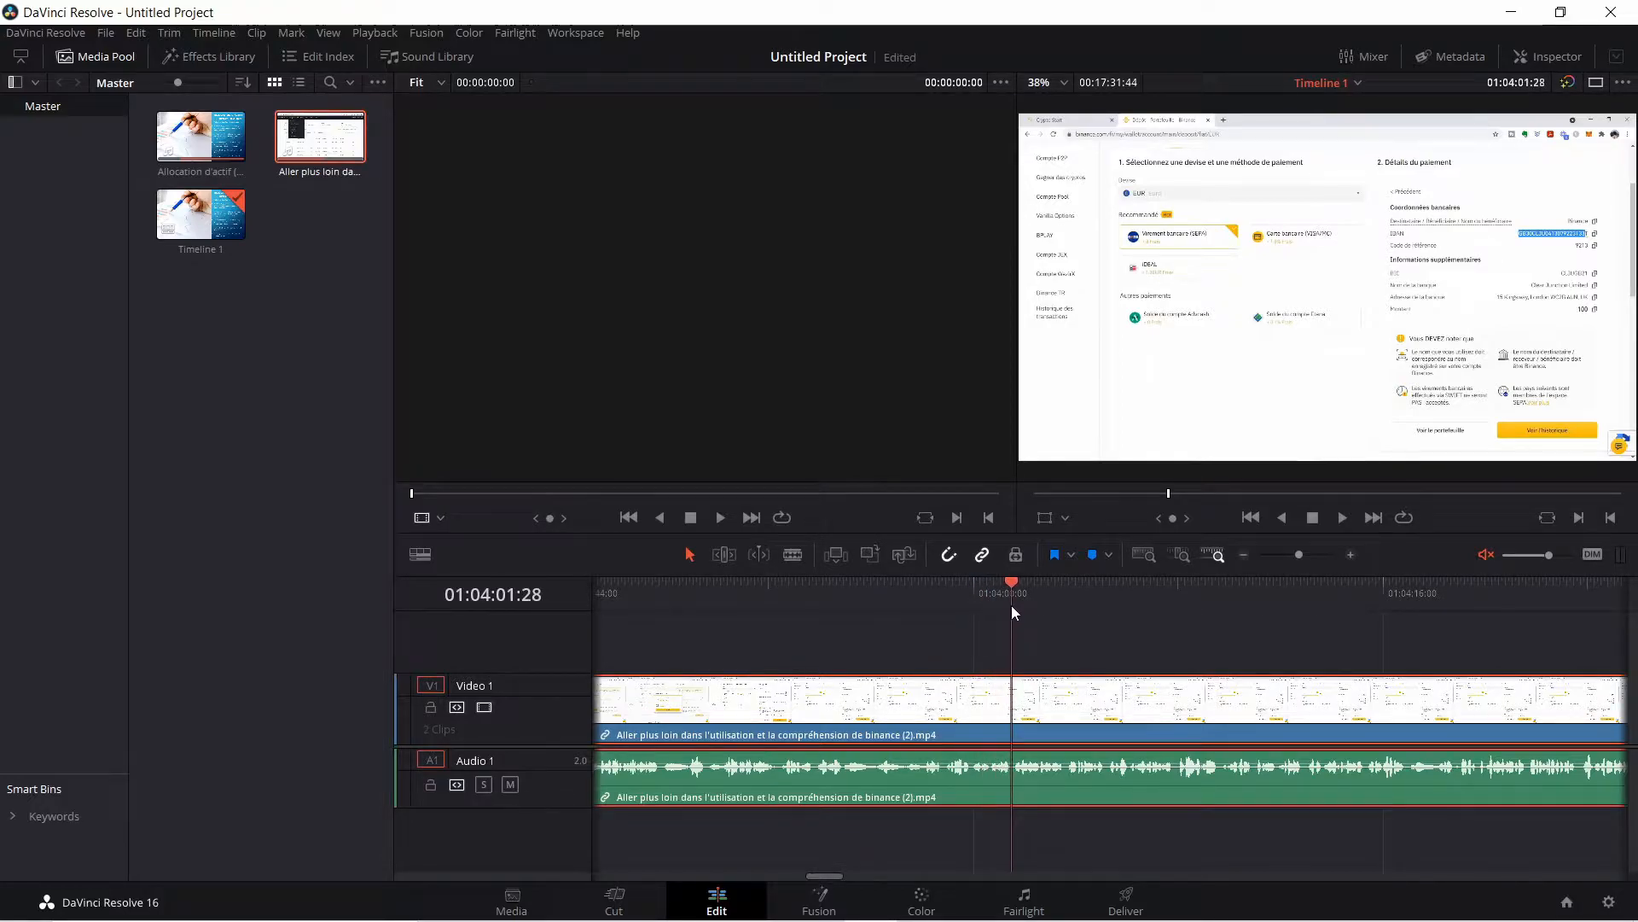
{"action": "left_click", "coordinate": [792, 555]}
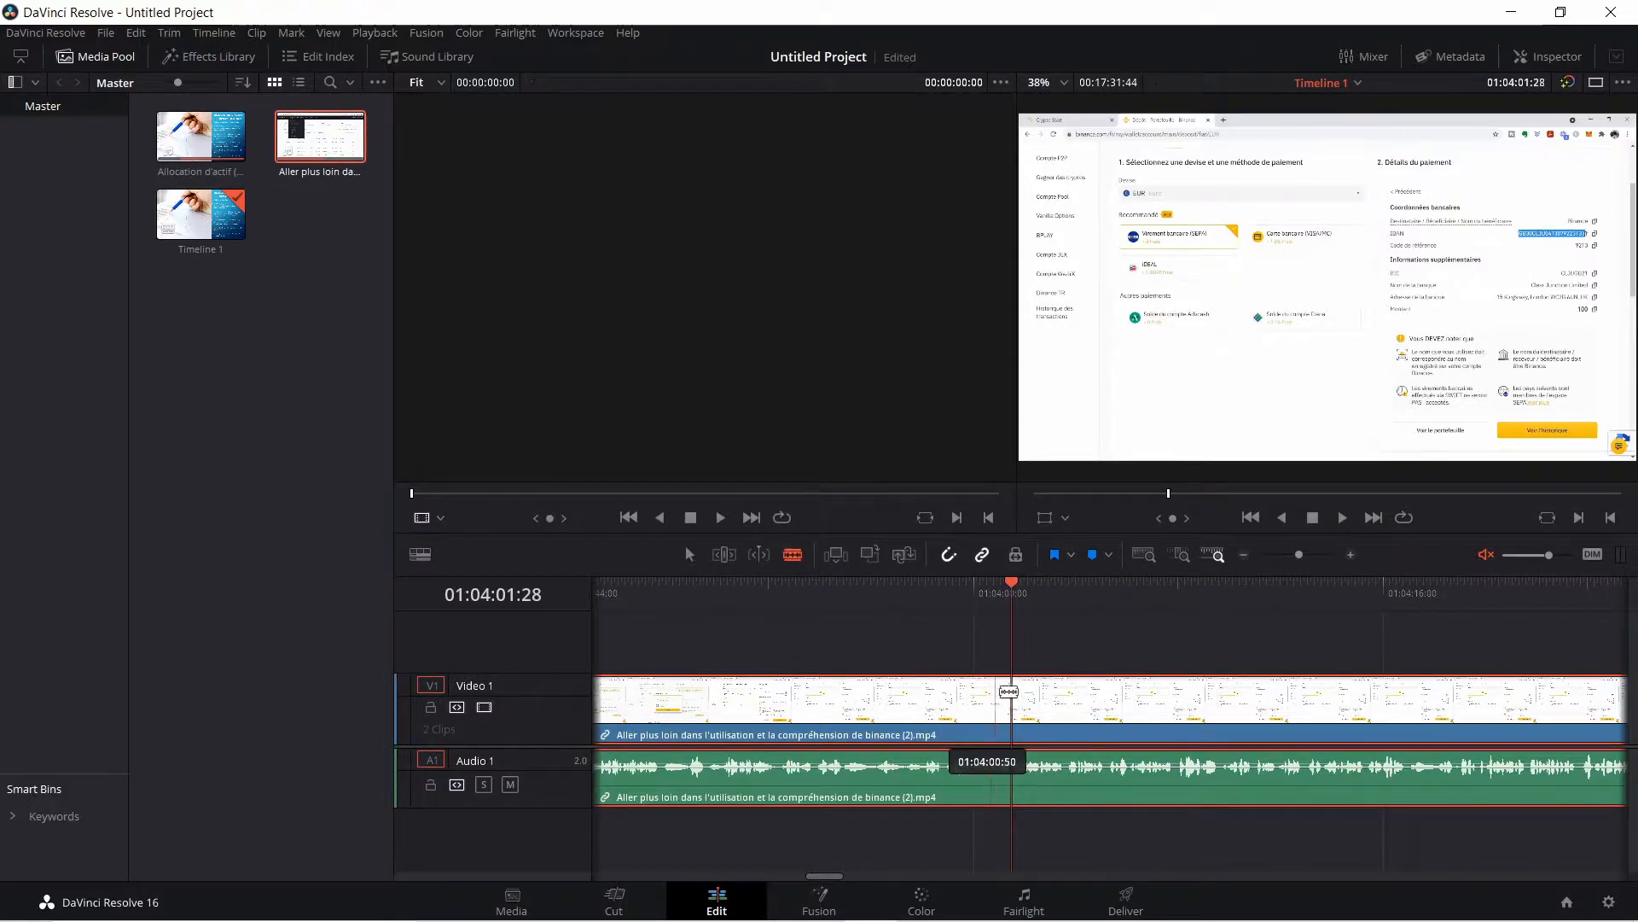
{"action": "left_click", "coordinate": [1007, 690]}
{"action": "left_click", "coordinate": [948, 599]}
{"action": "left_click", "coordinate": [1052, 657]}
{"action": "left_click", "coordinate": [1093, 709]}
{"action": "key", "text": "Delete"}
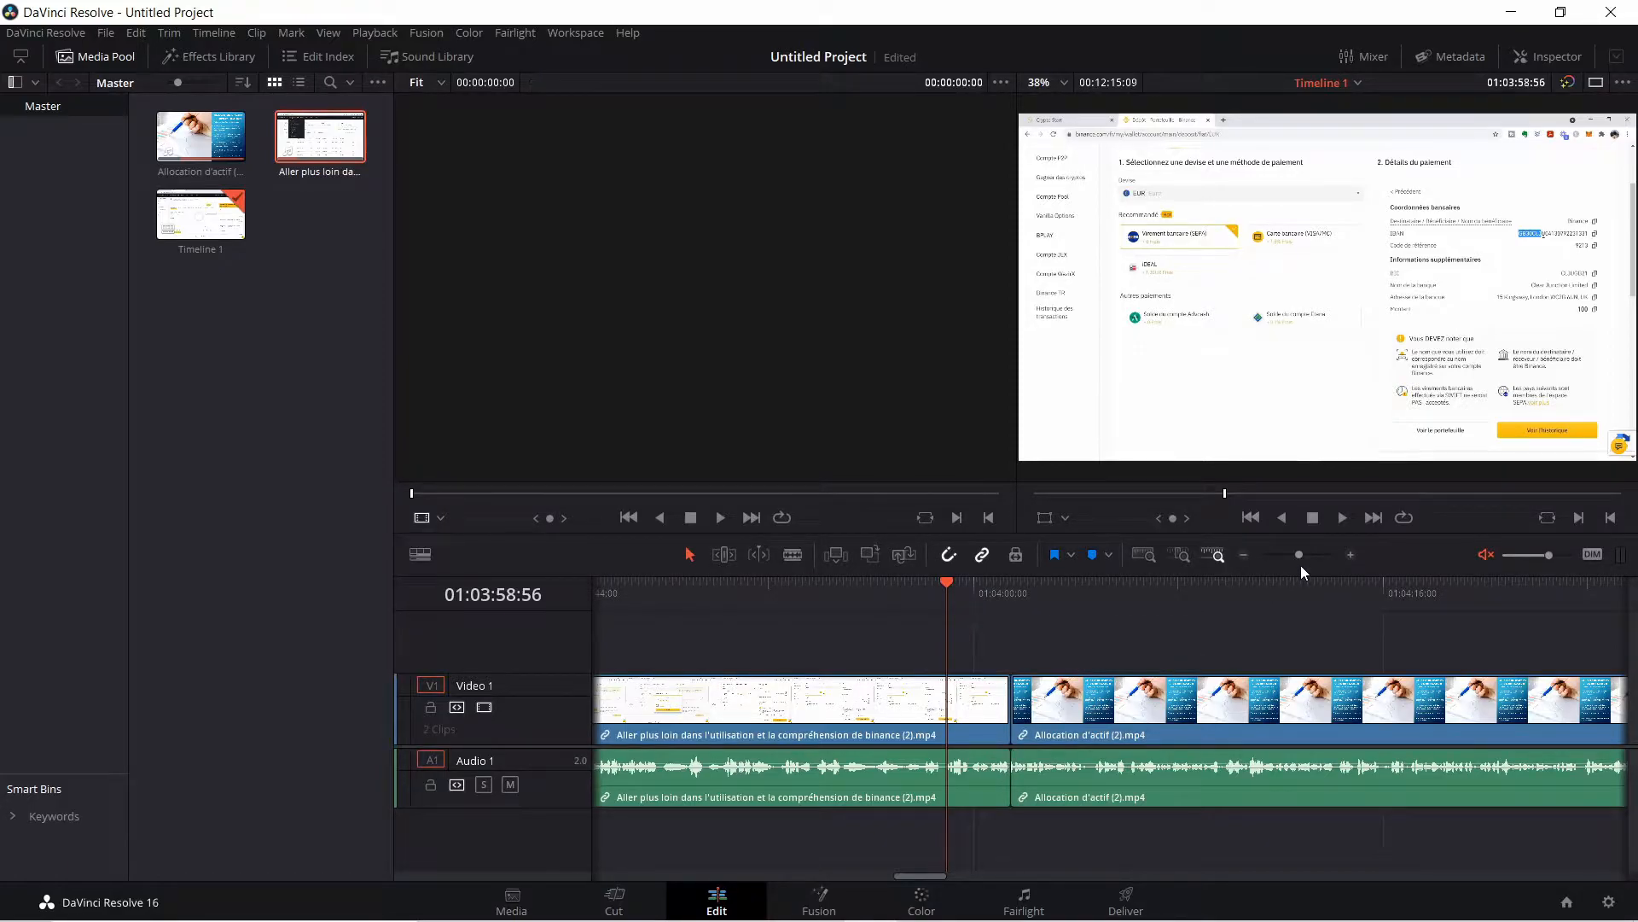
Import the video Coinmarketcap (2) and append it after the Allocation d'actif (2) clip on the timeline
{"action": "left_click", "coordinate": [1242, 555]}
{"action": "left_click", "coordinate": [1242, 555]}
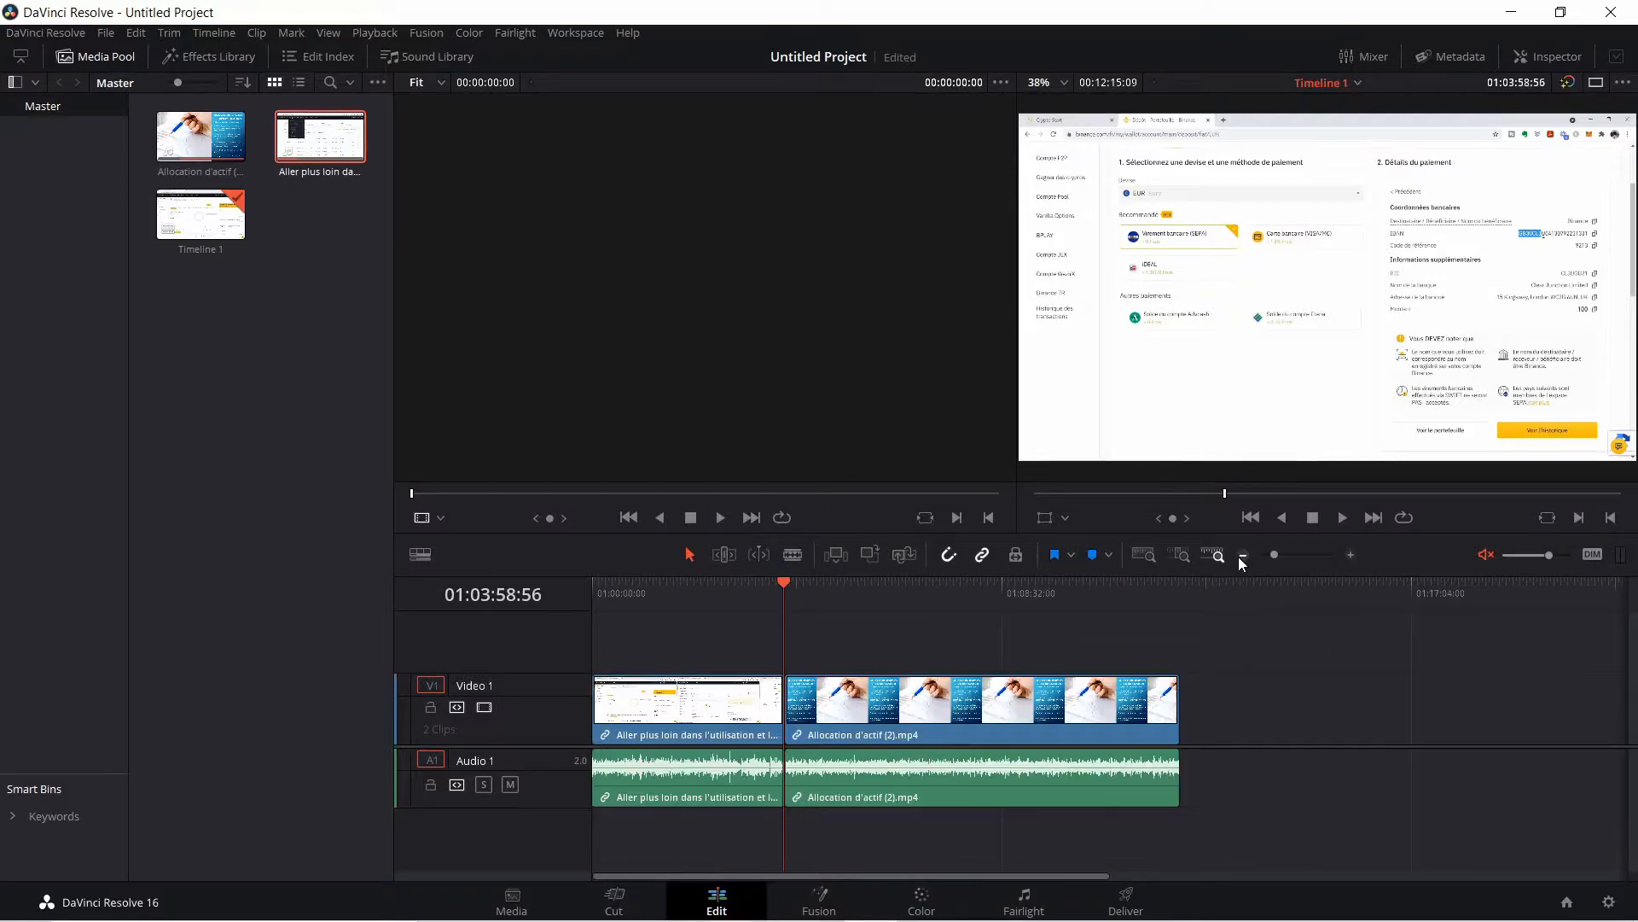
{"action": "left_click", "coordinate": [1241, 556]}
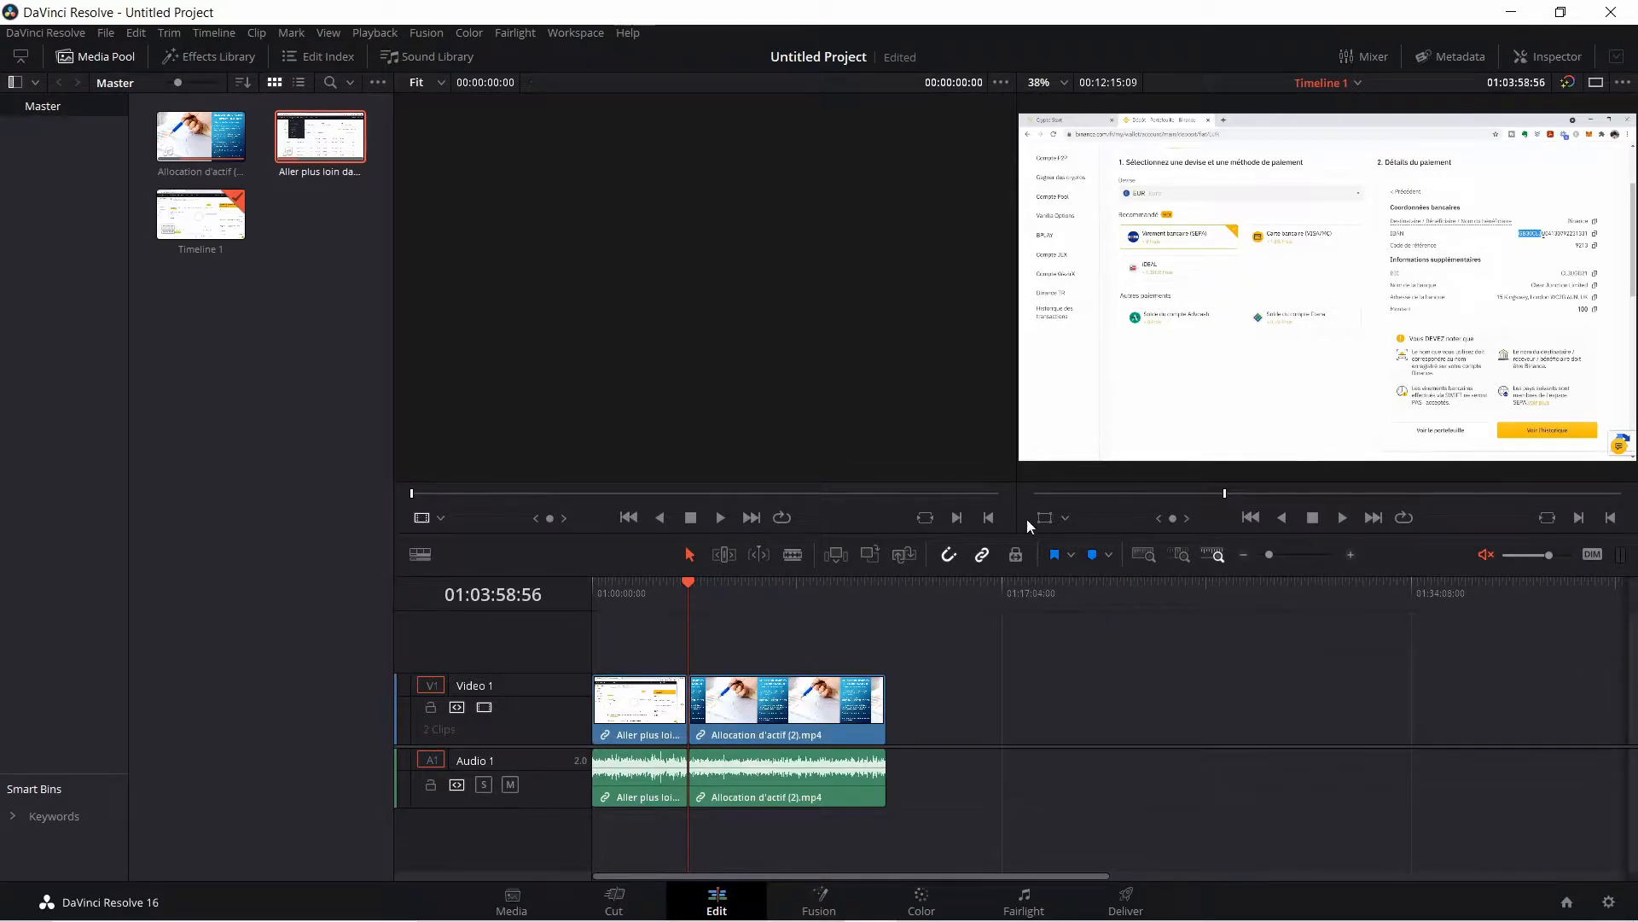
{"action": "left_click", "coordinate": [101, 36]}
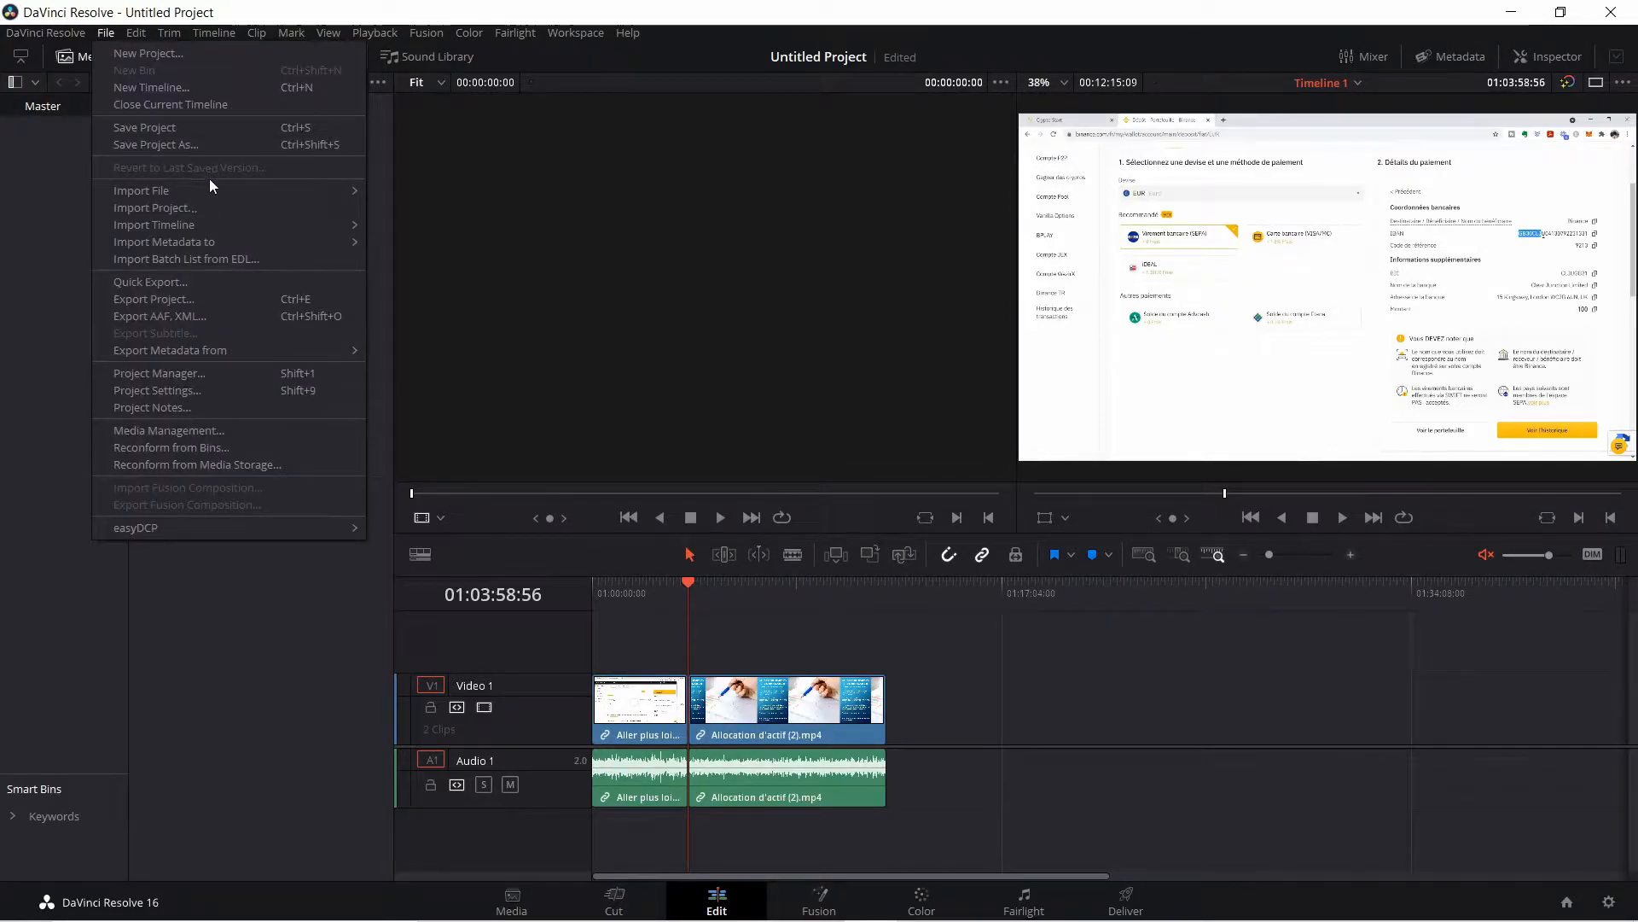
{"action": "mouse_move", "coordinate": [208, 184]}
{"action": "left_click", "coordinate": [387, 186]}
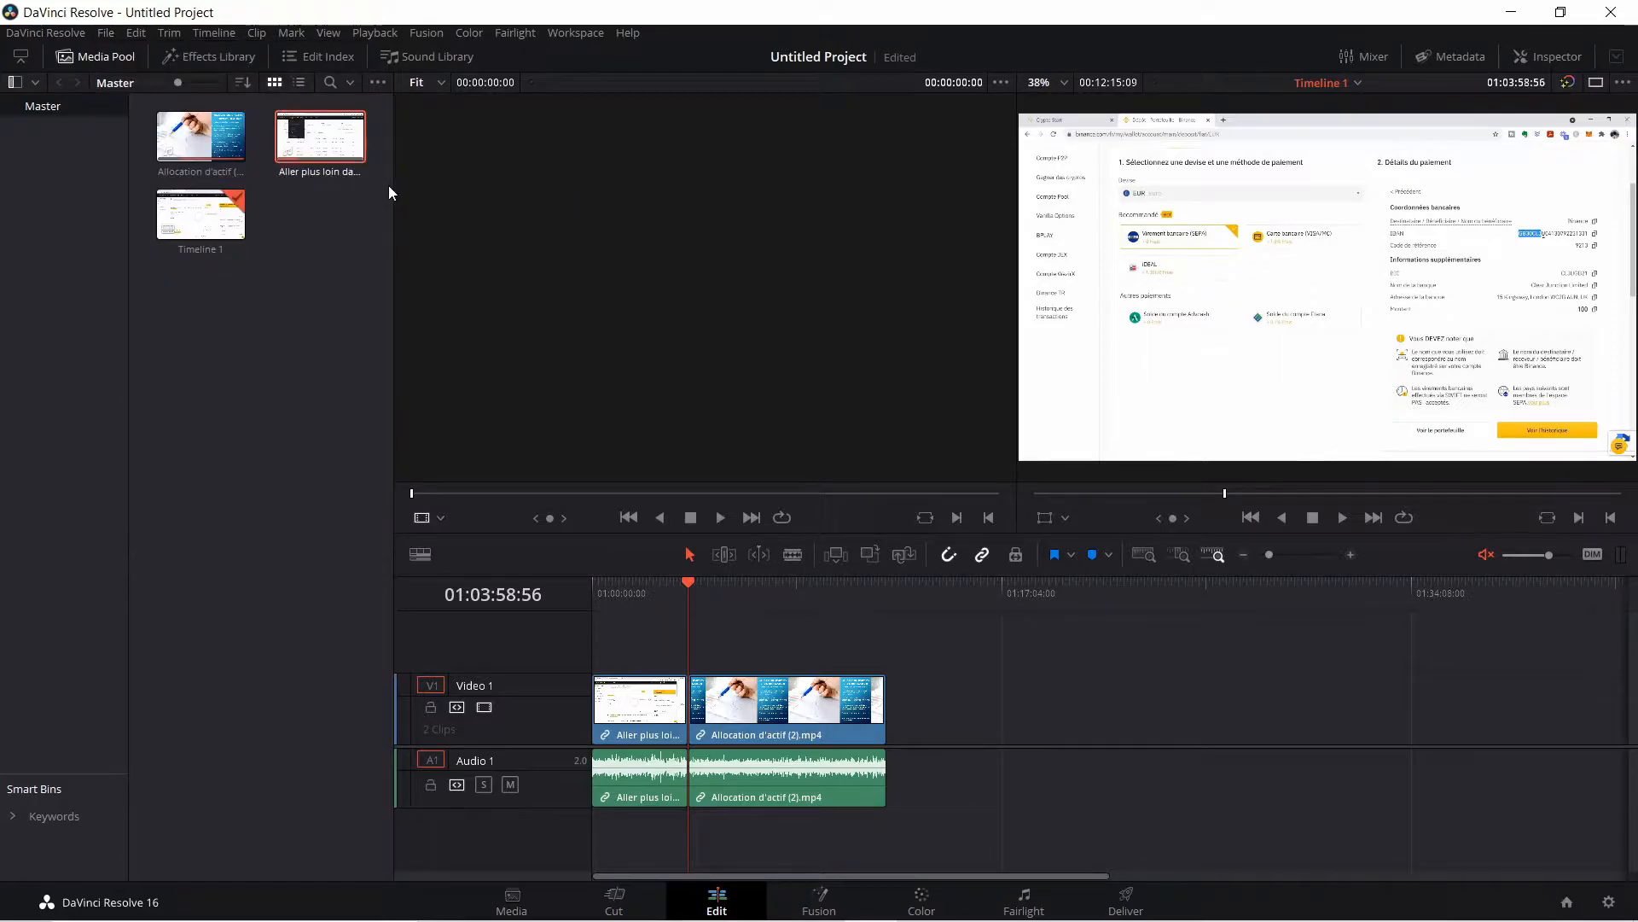
{"action": "left_click", "coordinate": [113, 34]}
{"action": "mouse_move", "coordinate": [258, 199]}
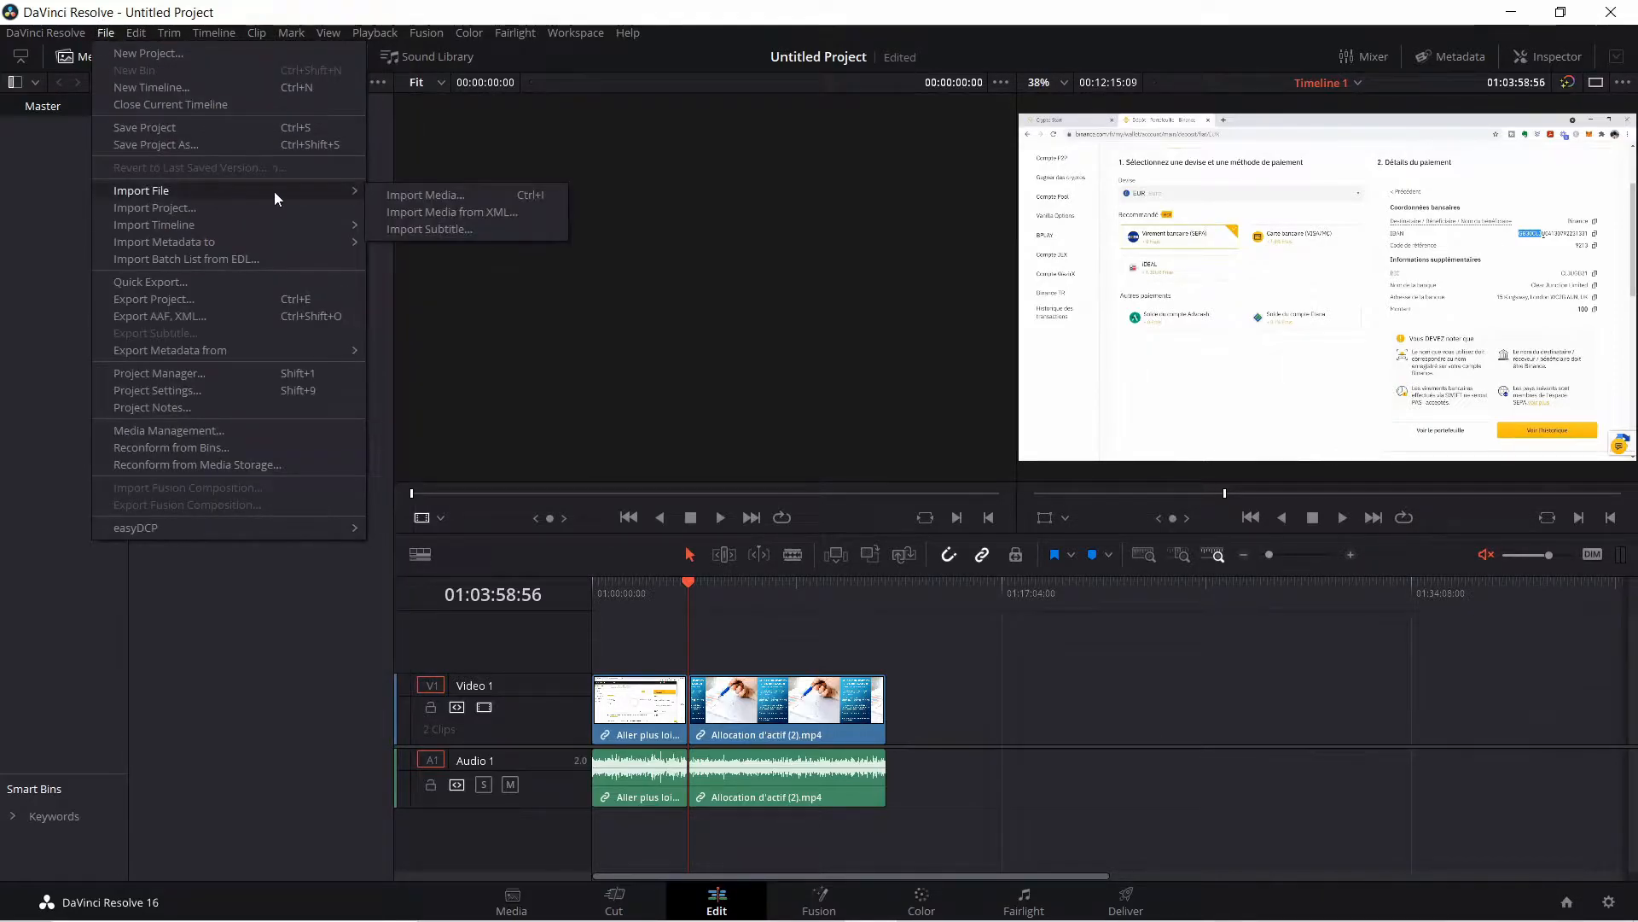
{"action": "left_click", "coordinate": [408, 196]}
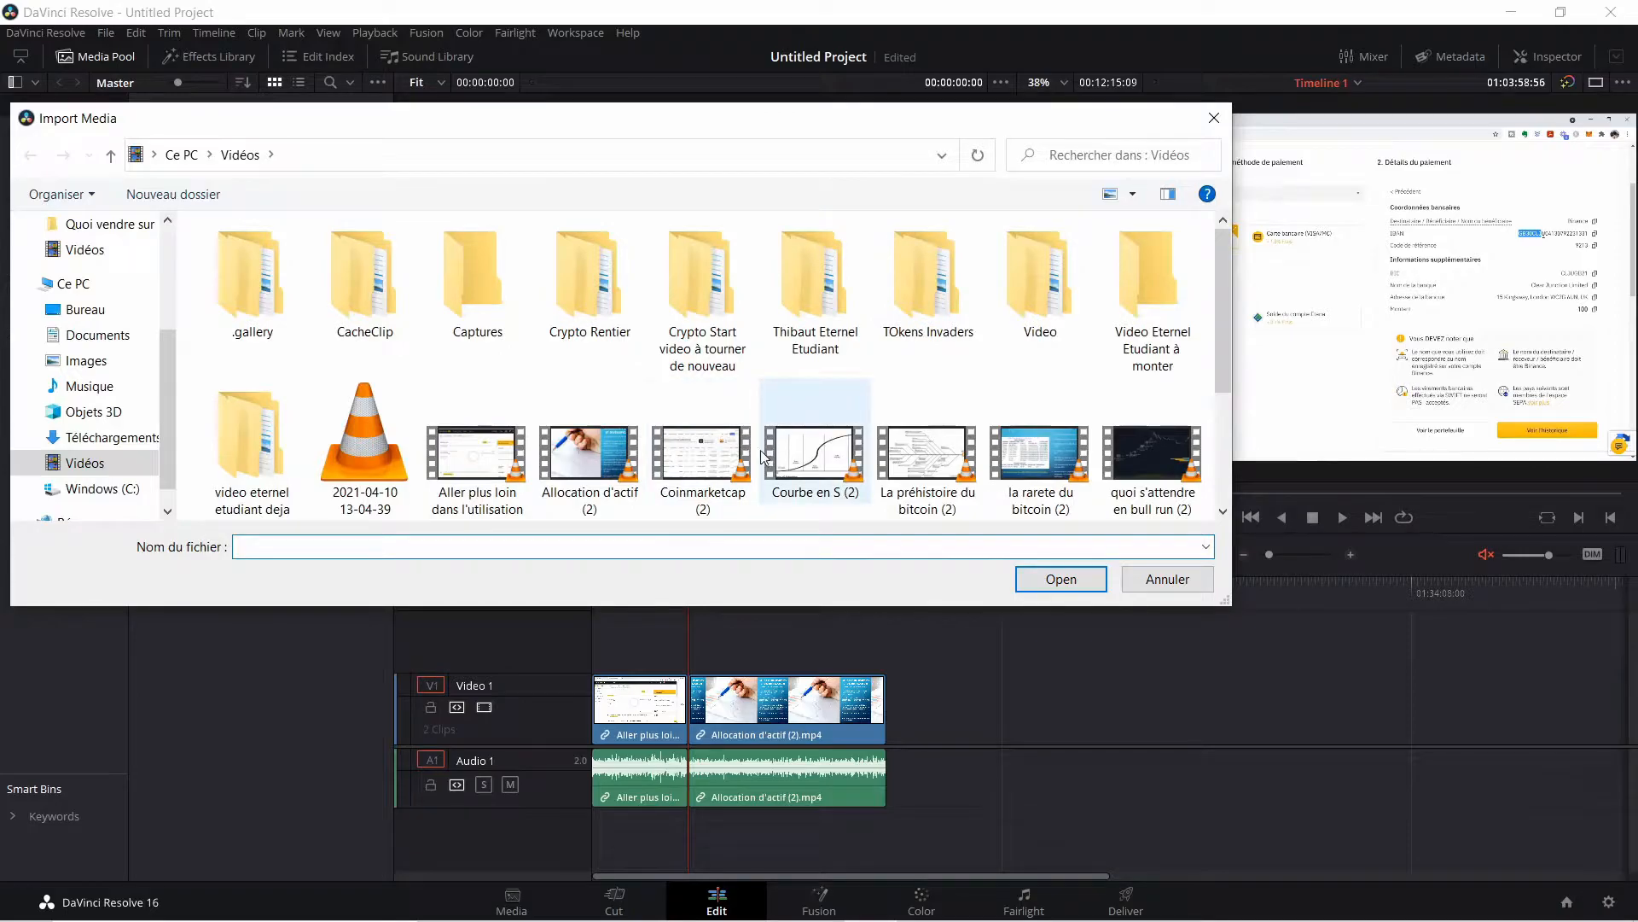
{"action": "left_click", "coordinate": [702, 452]}
{"action": "left_click", "coordinate": [1060, 578]}
{"action": "left_click_drag", "start_coordinate": [273, 196], "coordinate": [900, 729]}
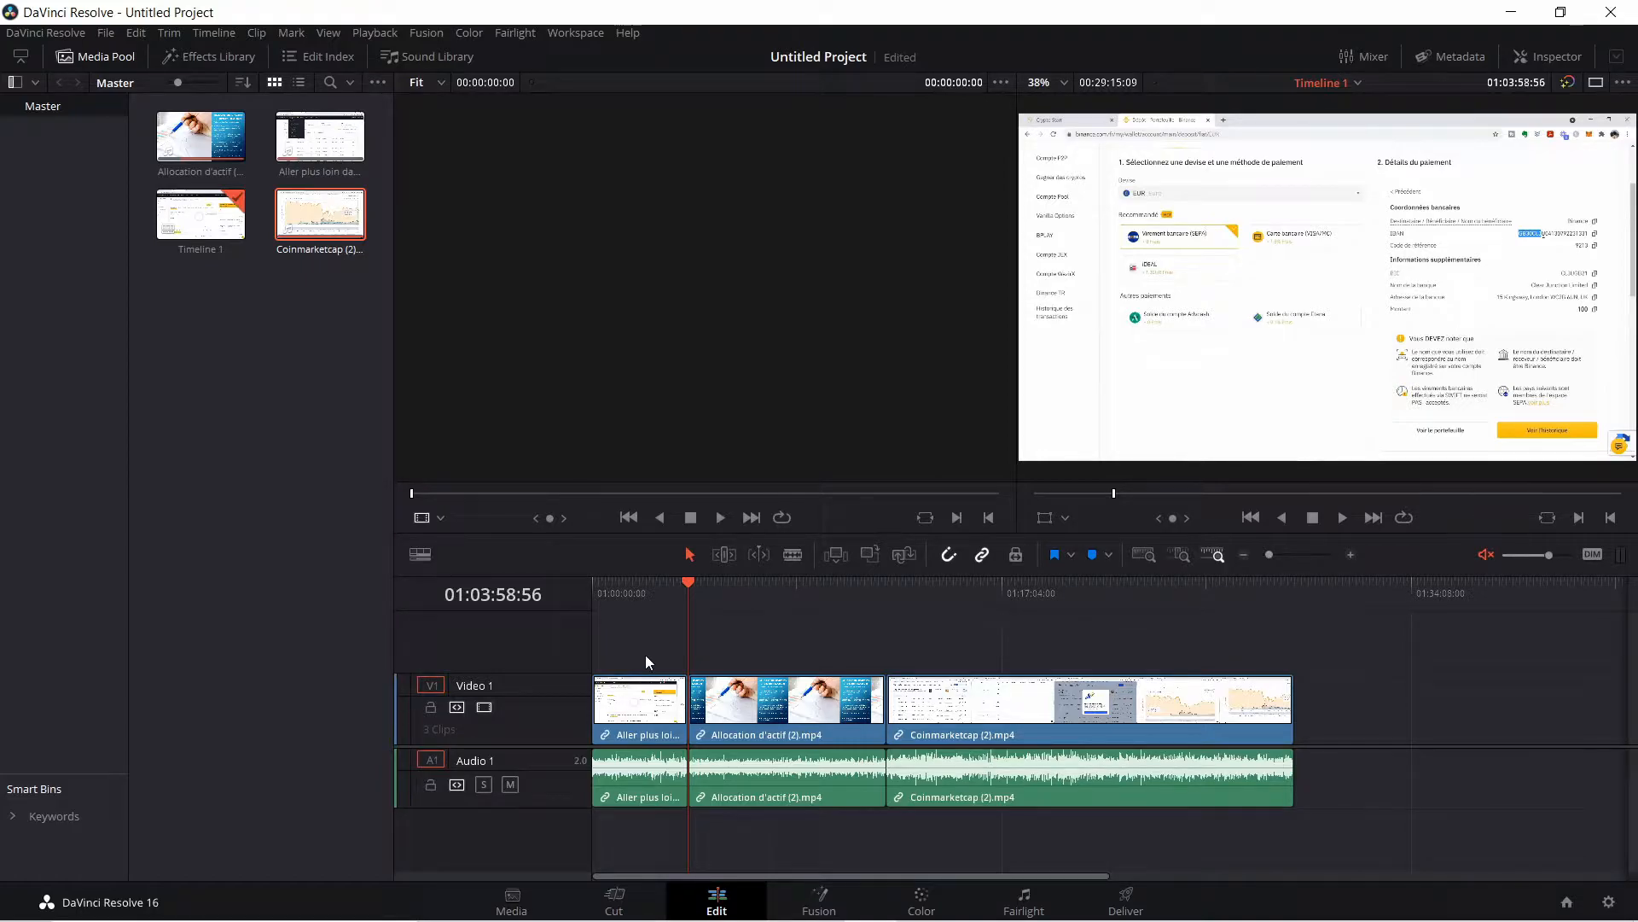
Set the clip volume of the first clip, Aller plus loin, to -5 in the Inspector's audio settings
{"action": "left_click", "coordinate": [636, 716]}
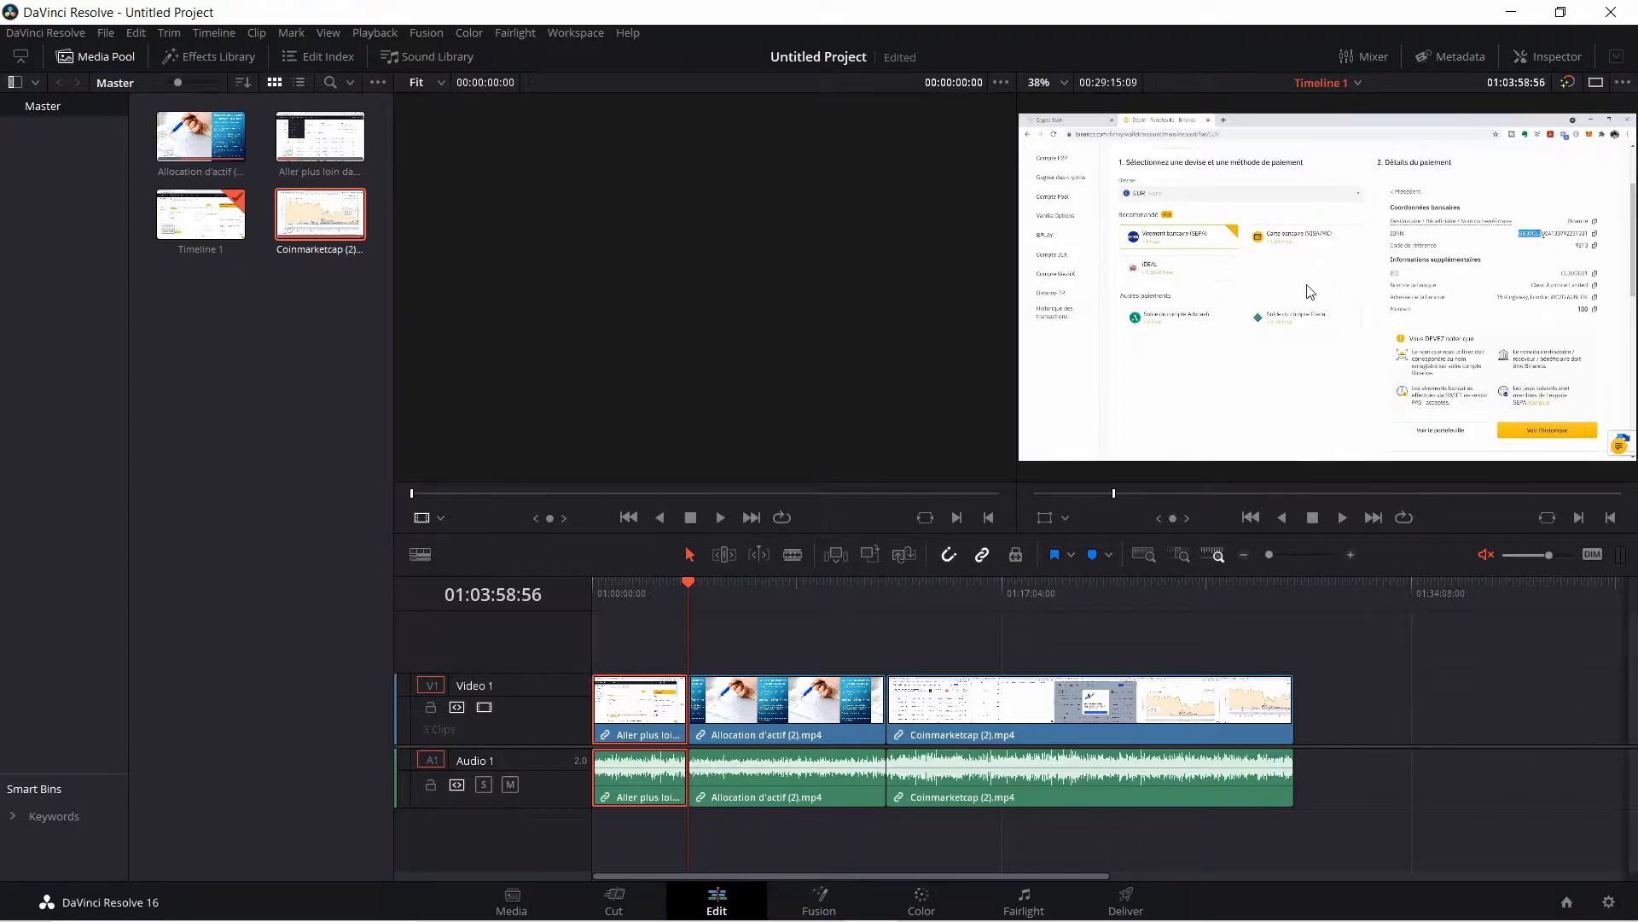
{"action": "left_click", "coordinate": [1535, 57]}
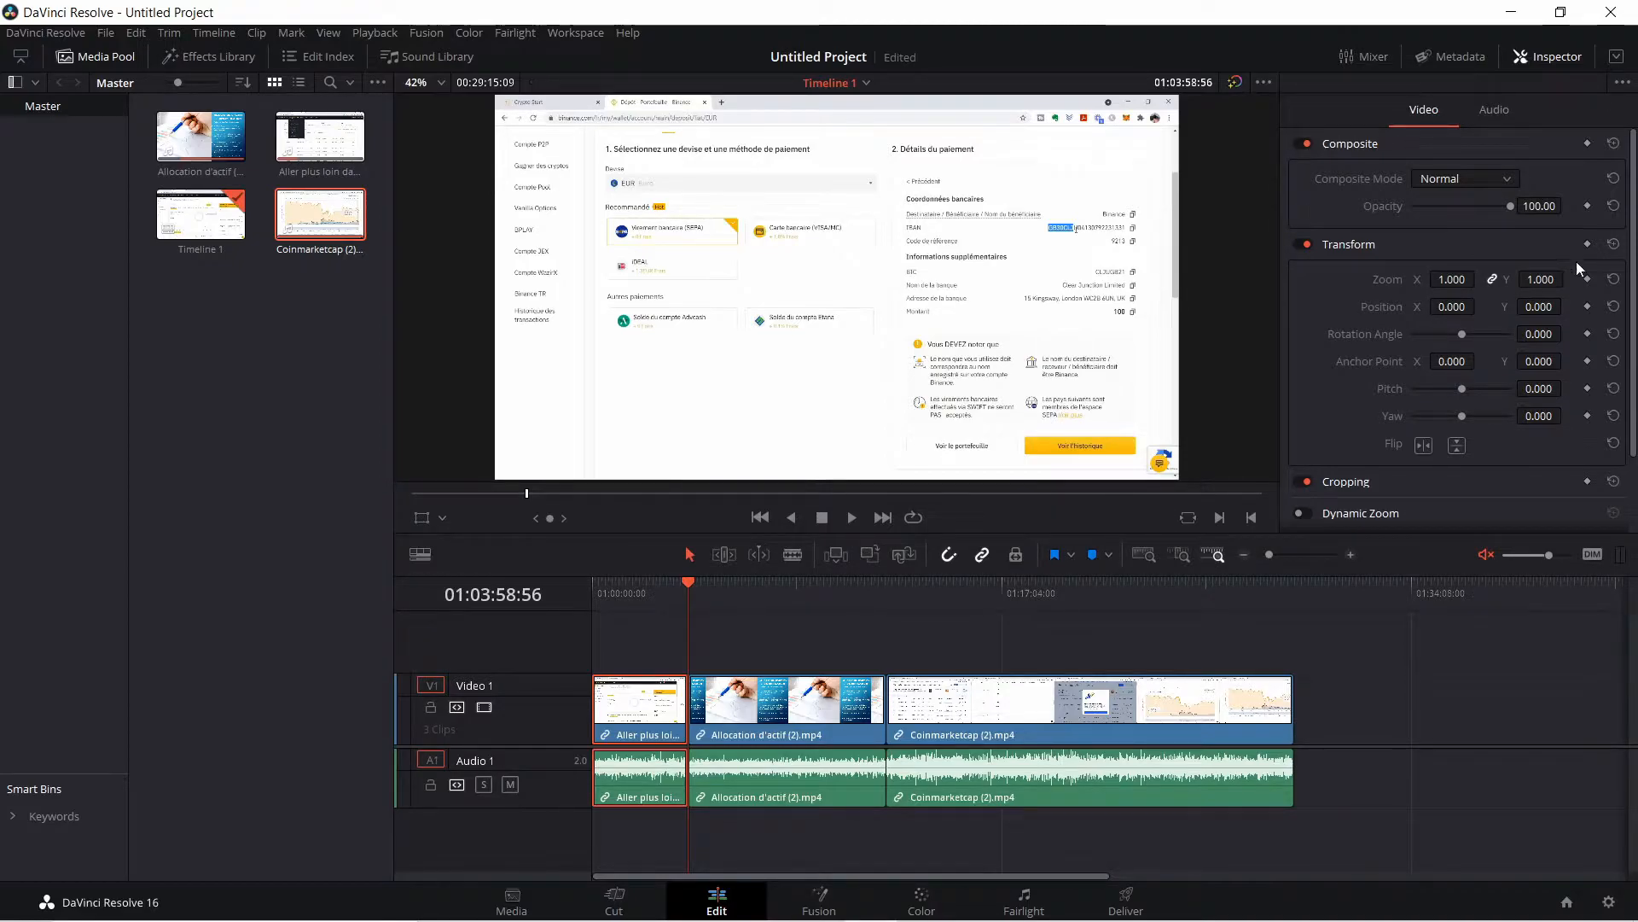
{"action": "left_click", "coordinate": [1498, 111]}
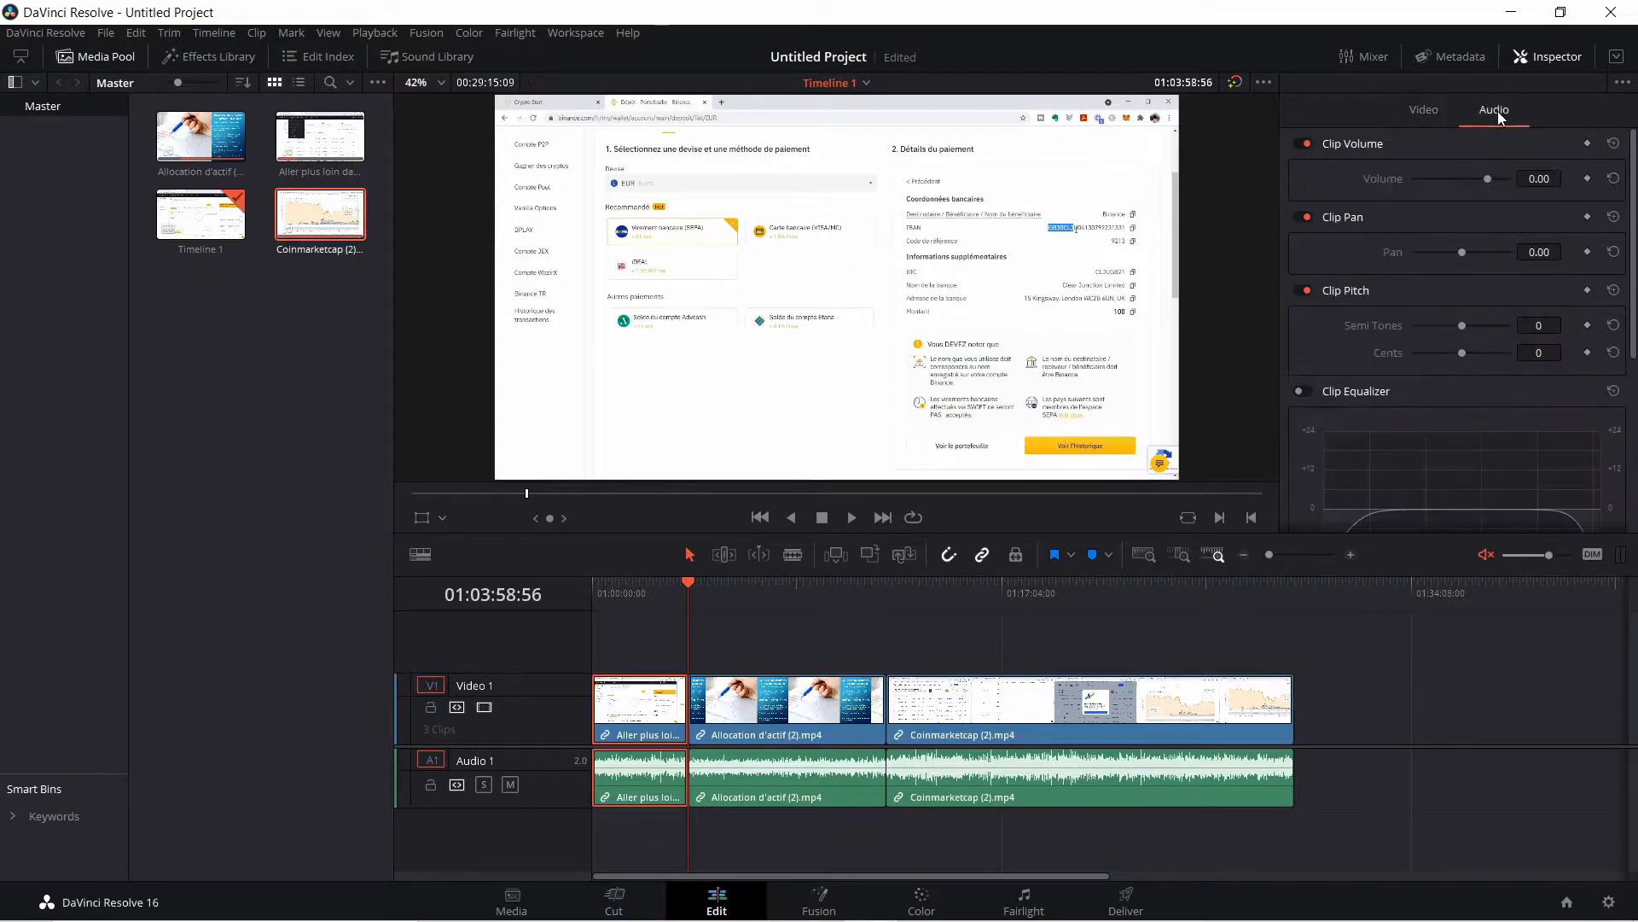
{"action": "double_click", "coordinate": [1539, 180]}
{"action": "key", "text": "BackSpace"}
{"action": "type", "text": "-5"}
{"action": "key", "text": "Return"}
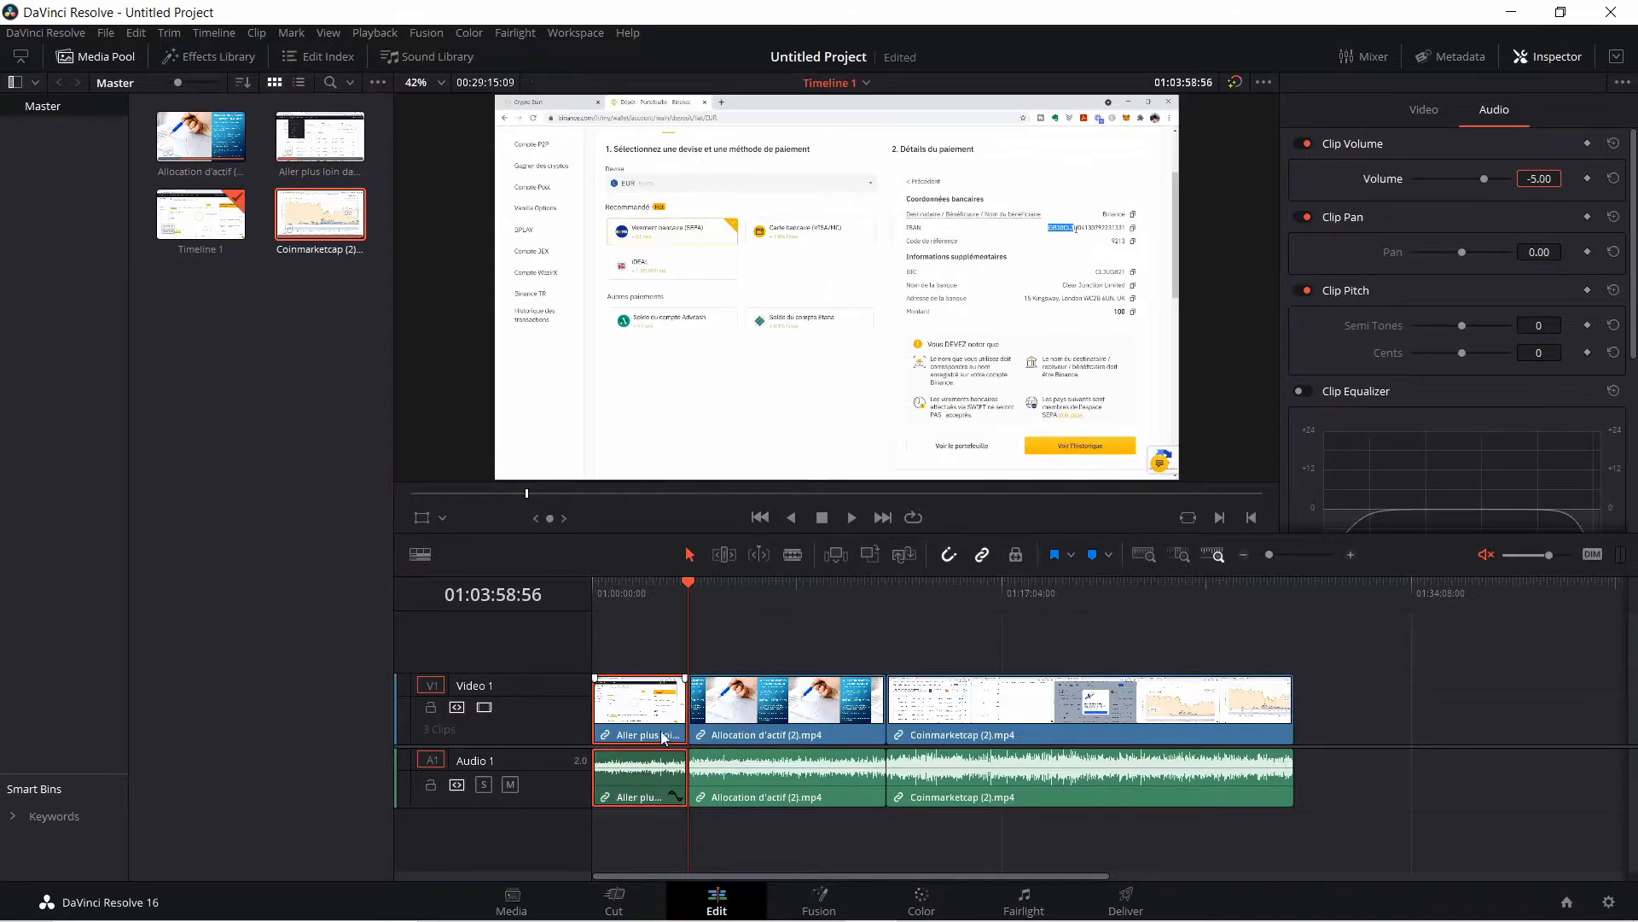
Try raising the volume of the Allocation d'actif (2) clip to 5 and undo the change
{"action": "left_click", "coordinate": [735, 772]}
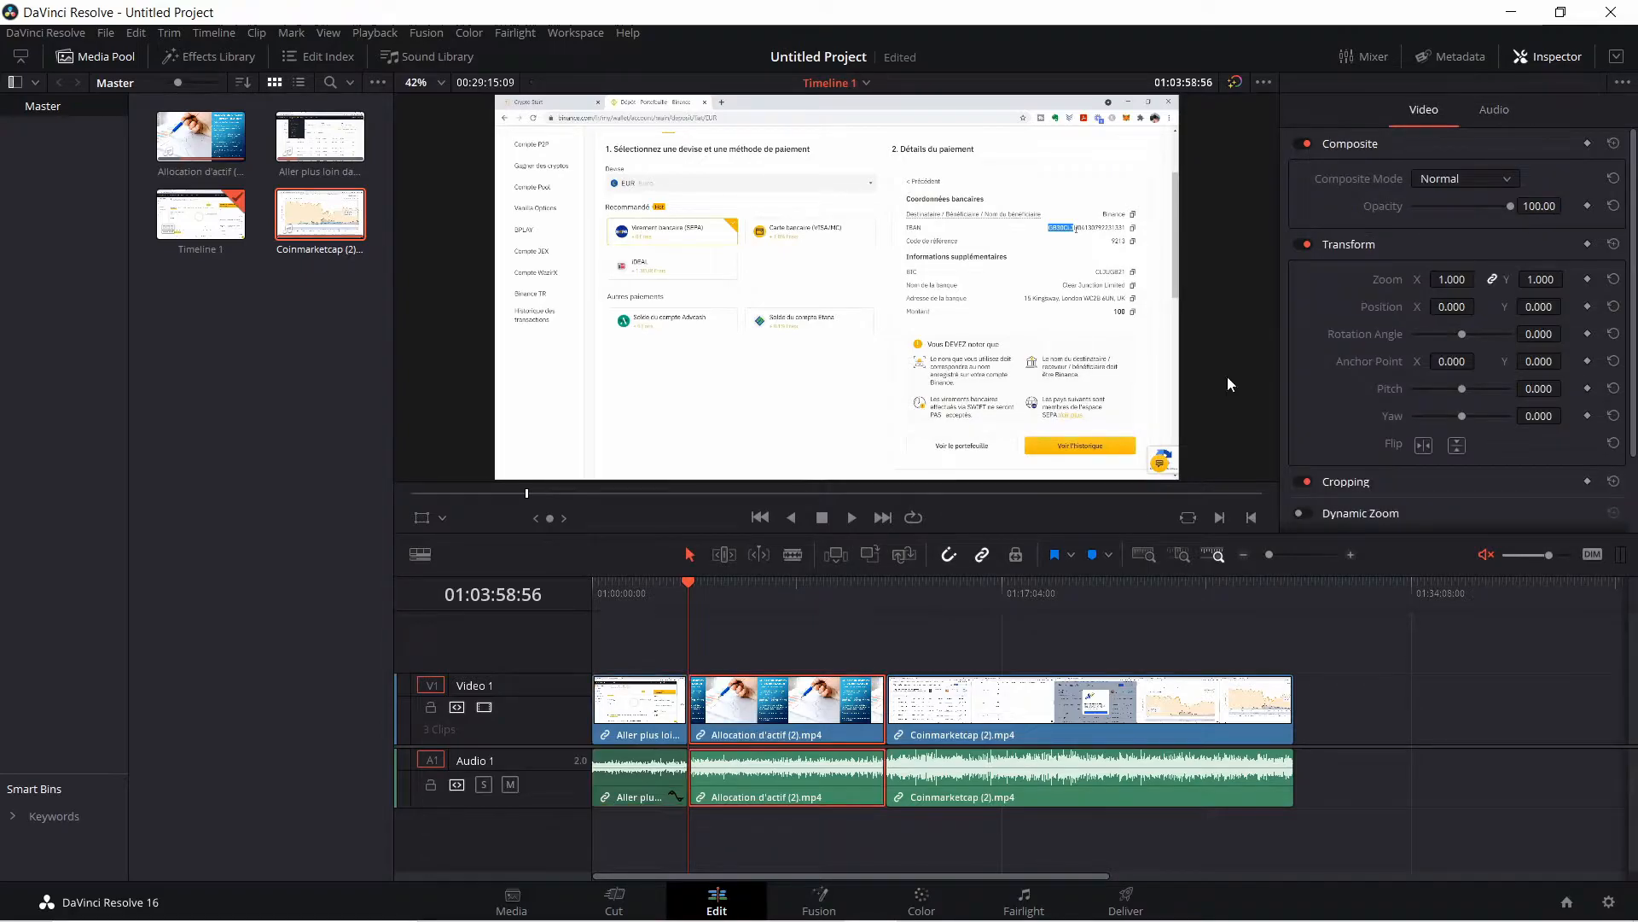
{"action": "left_click", "coordinate": [1491, 116]}
{"action": "left_click", "coordinate": [1539, 177]}
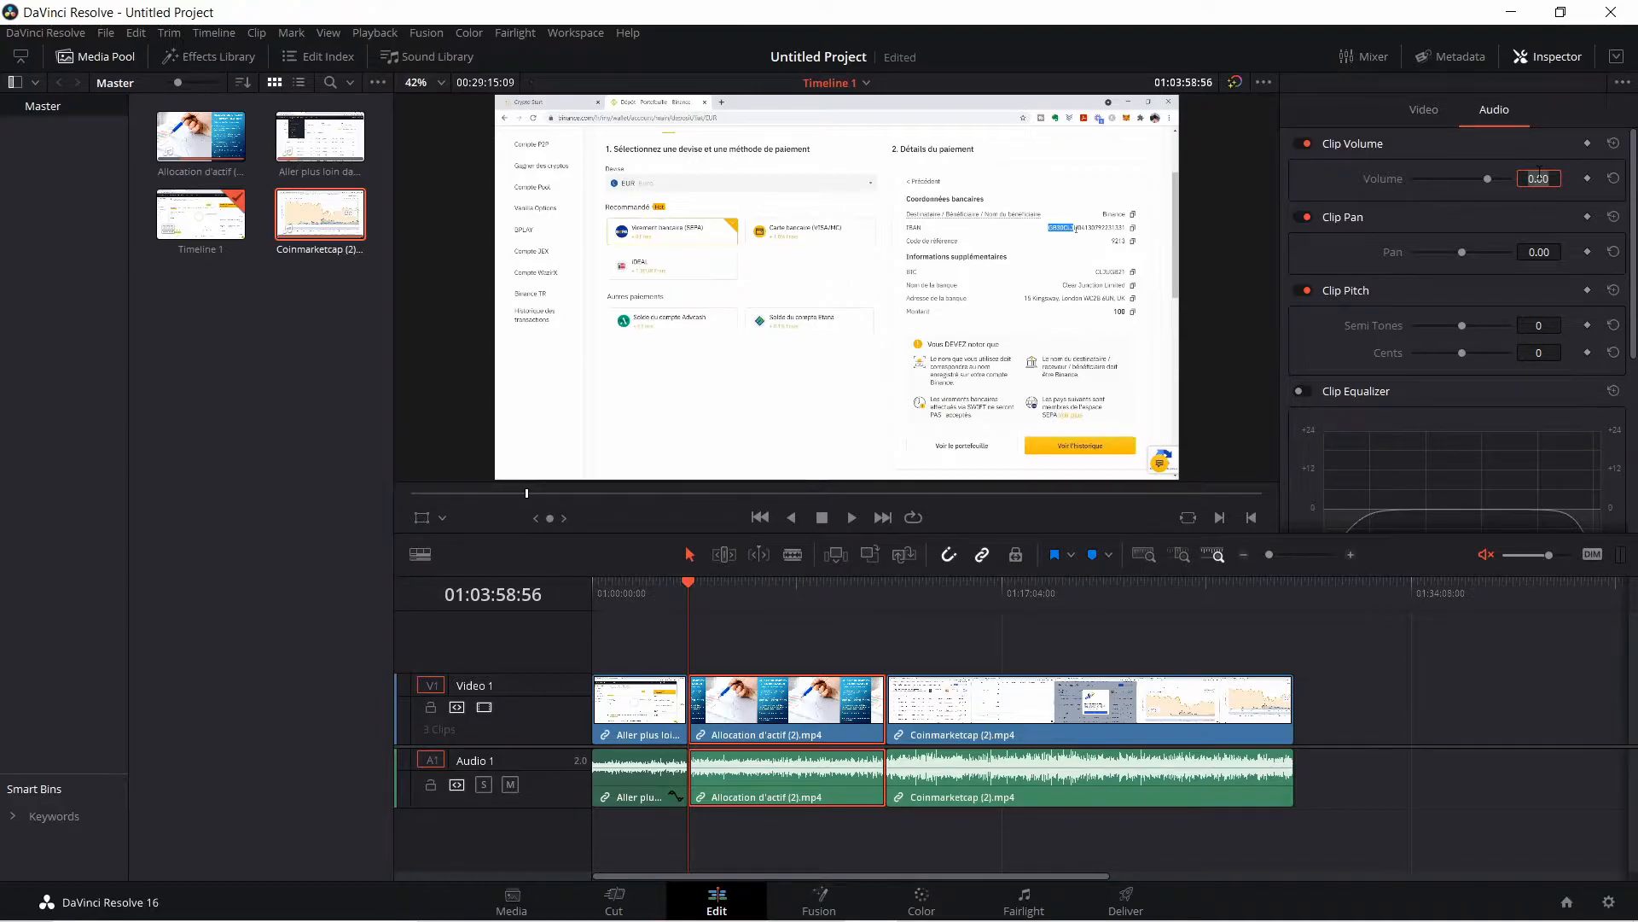
{"action": "type", "text": "5"}
{"action": "key", "text": "Return"}
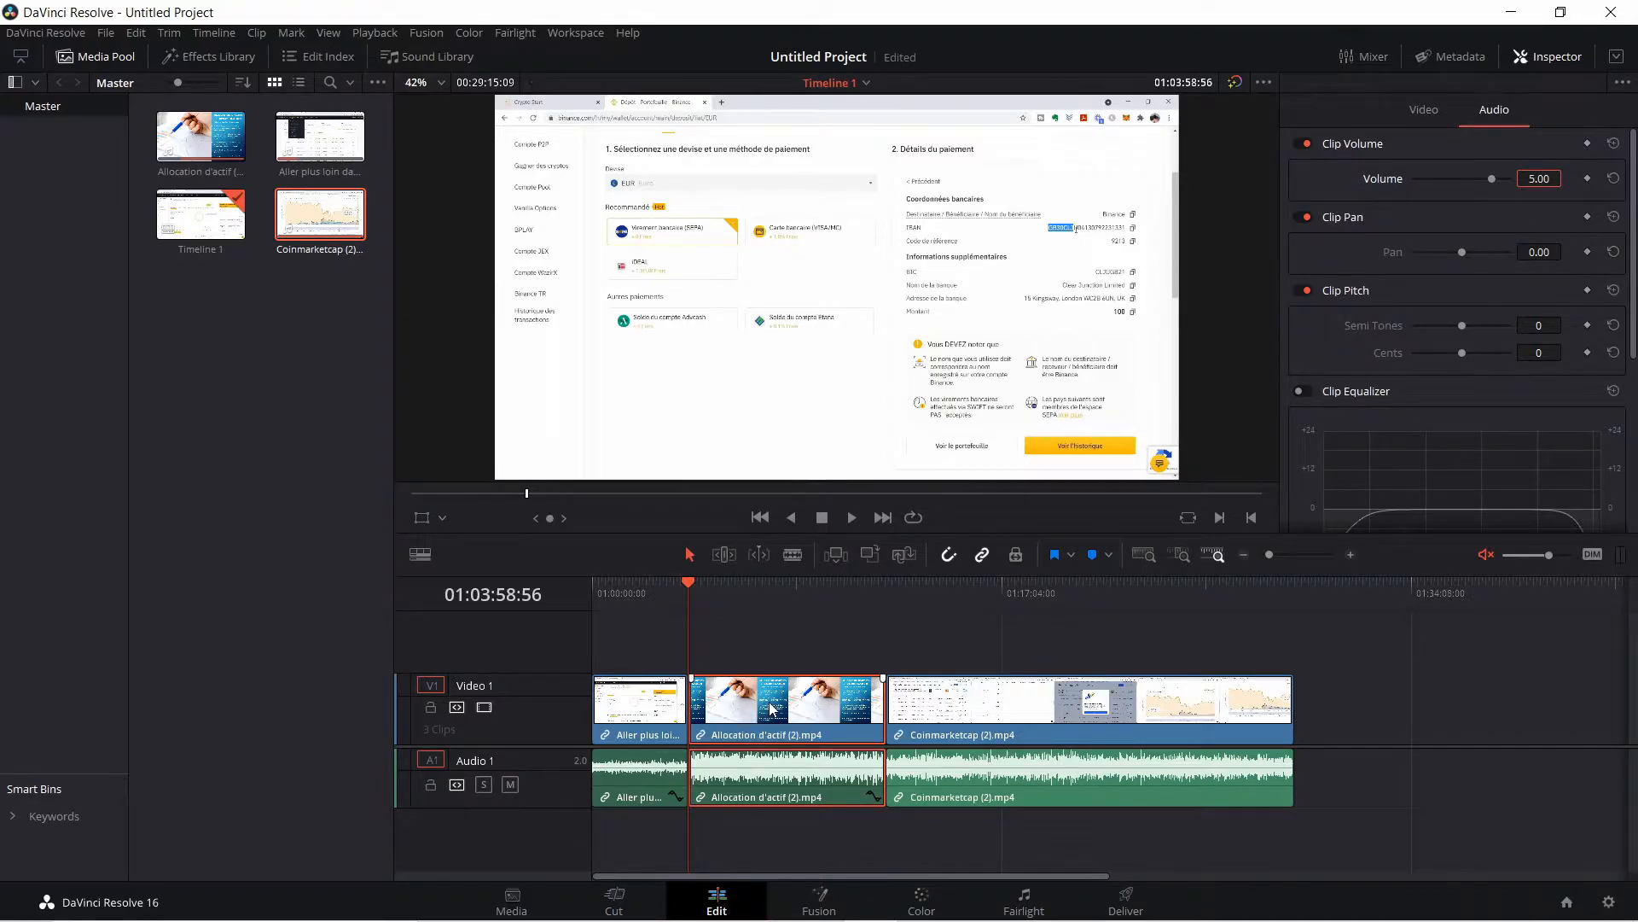
{"action": "key", "text": "ctrl+z"}
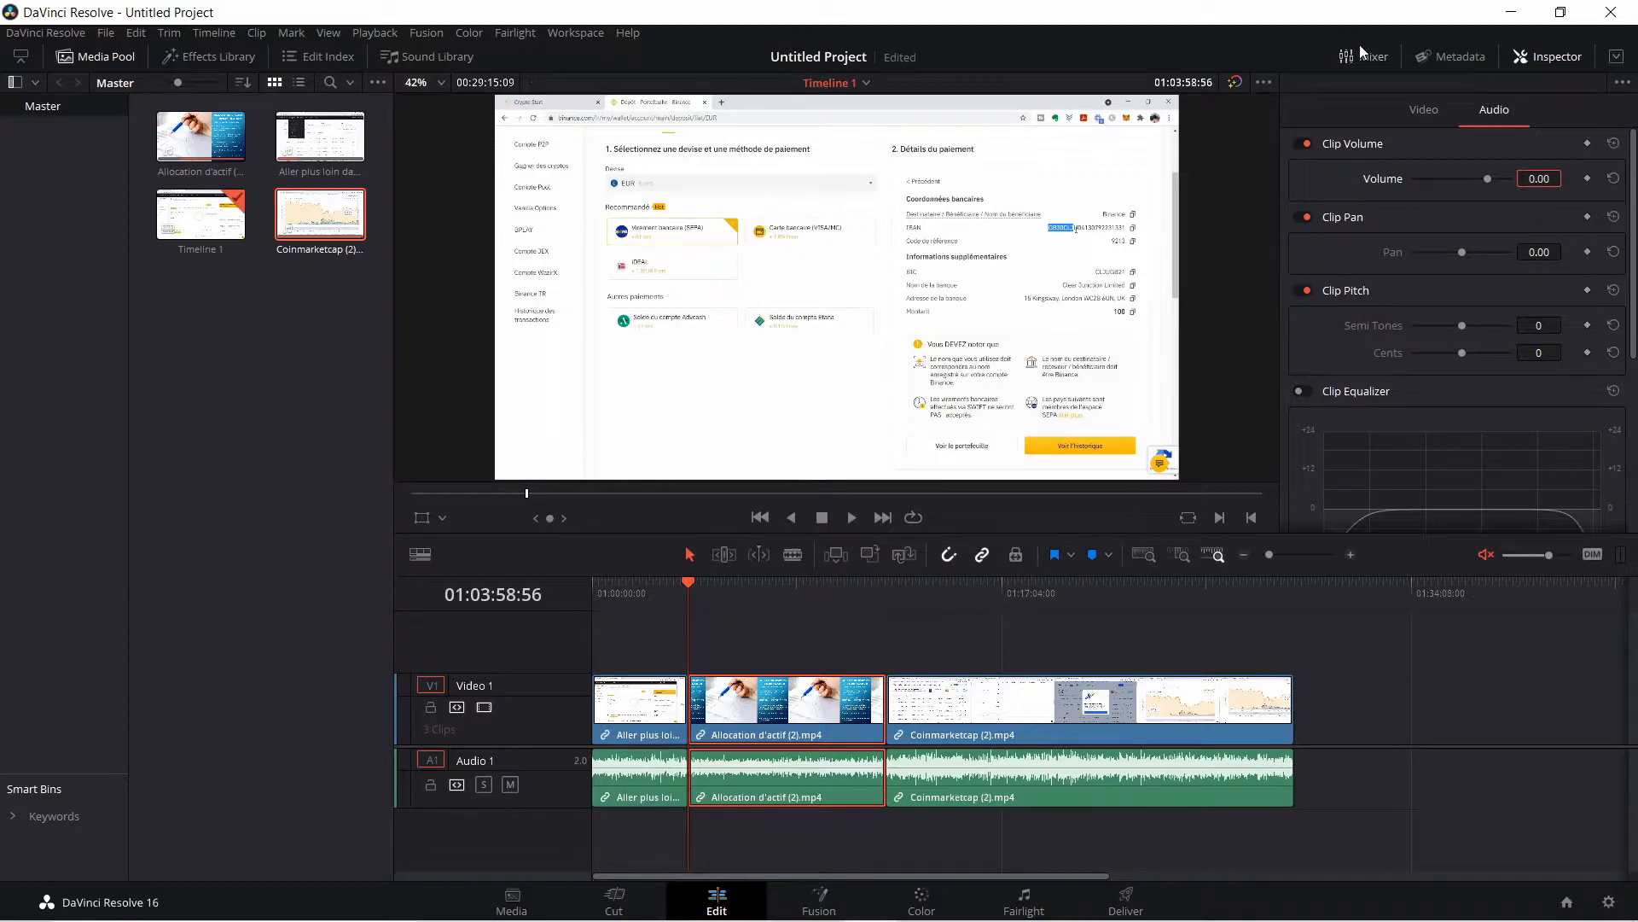
Set the zoom of the Allocation d'actif (2) clip to 0.990
{"action": "left_click", "coordinate": [1423, 106]}
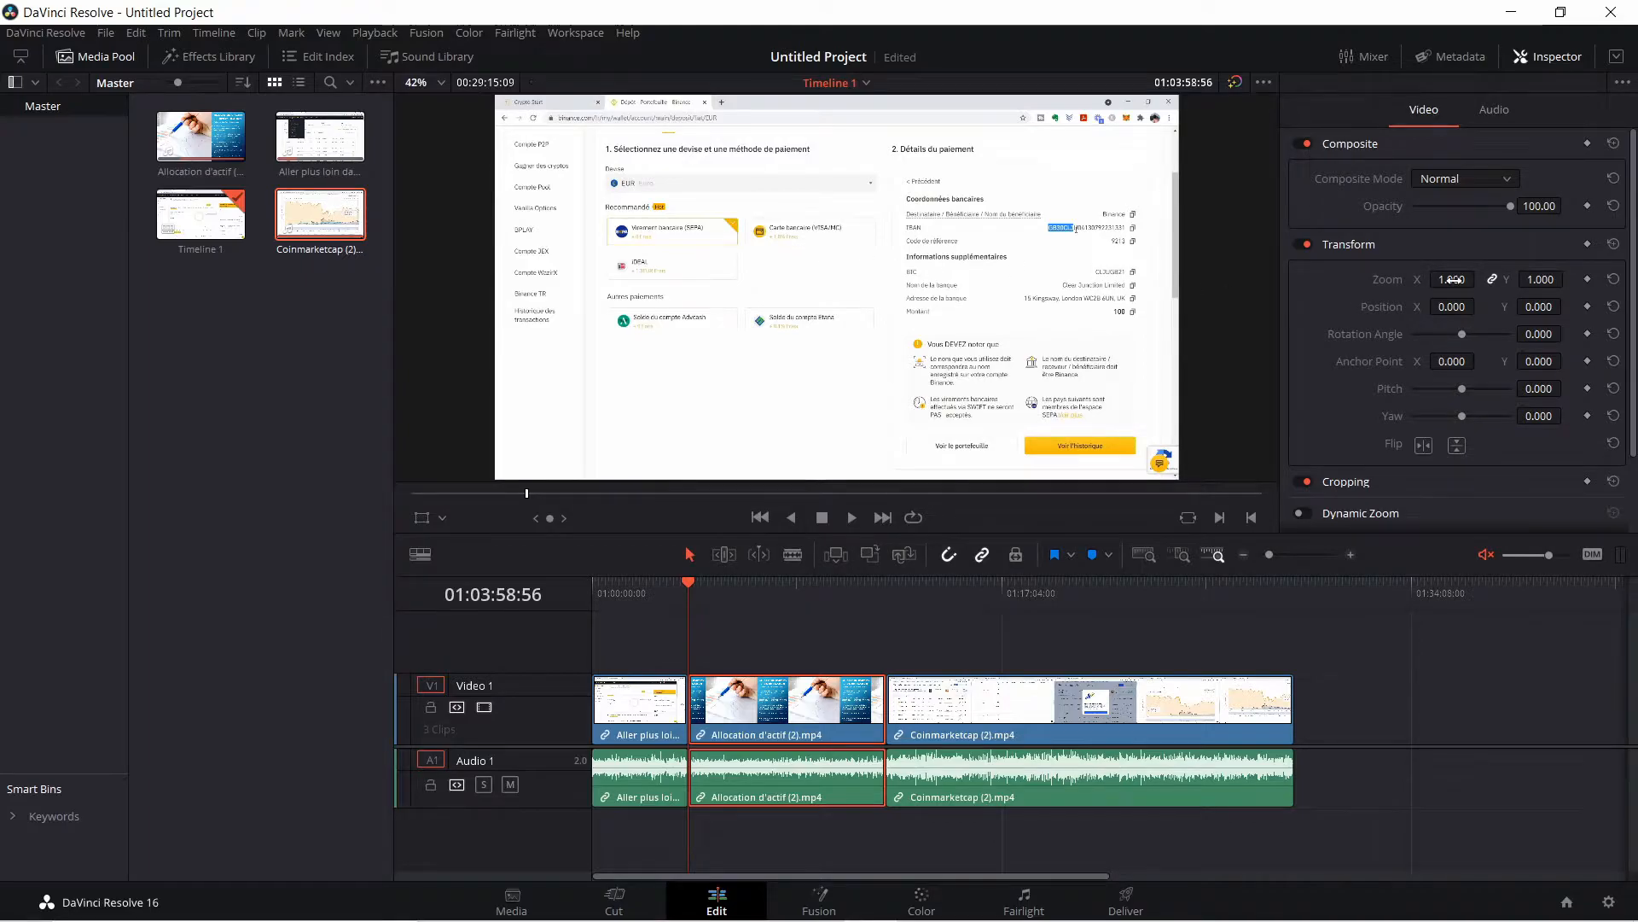
{"action": "left_click_drag", "start_coordinate": [1450, 279], "coordinate": [1449, 279]}
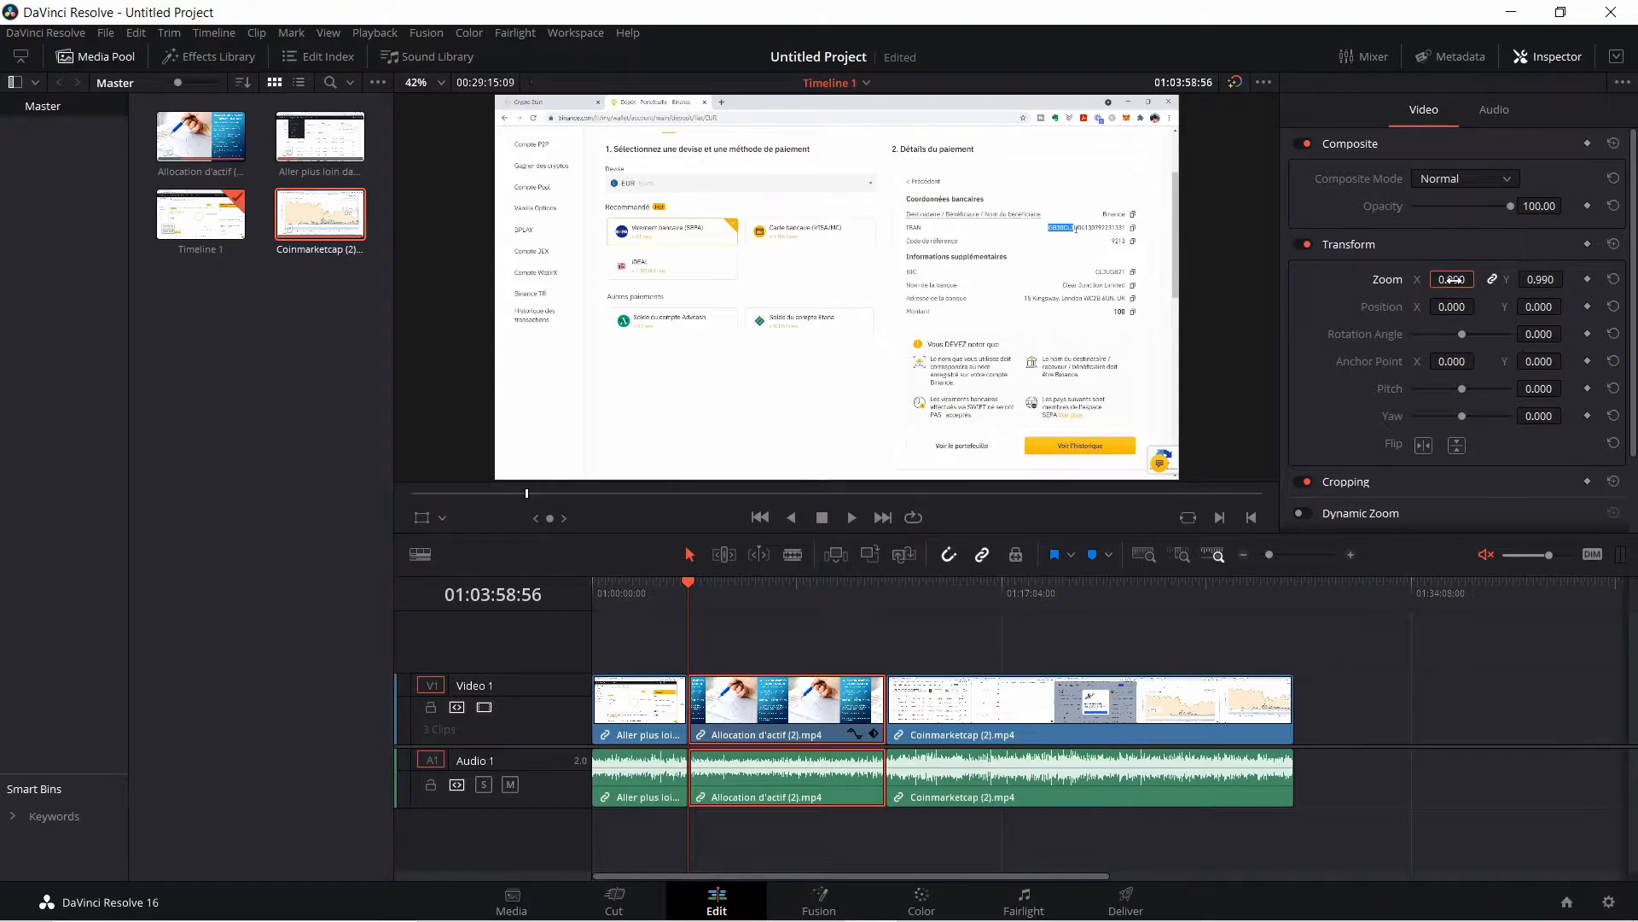
Go to the start of the timeline and set the Aller plus loin clip's linked zoom to 3
{"action": "key", "text": "Home"}
{"action": "left_click", "coordinate": [1452, 279]}
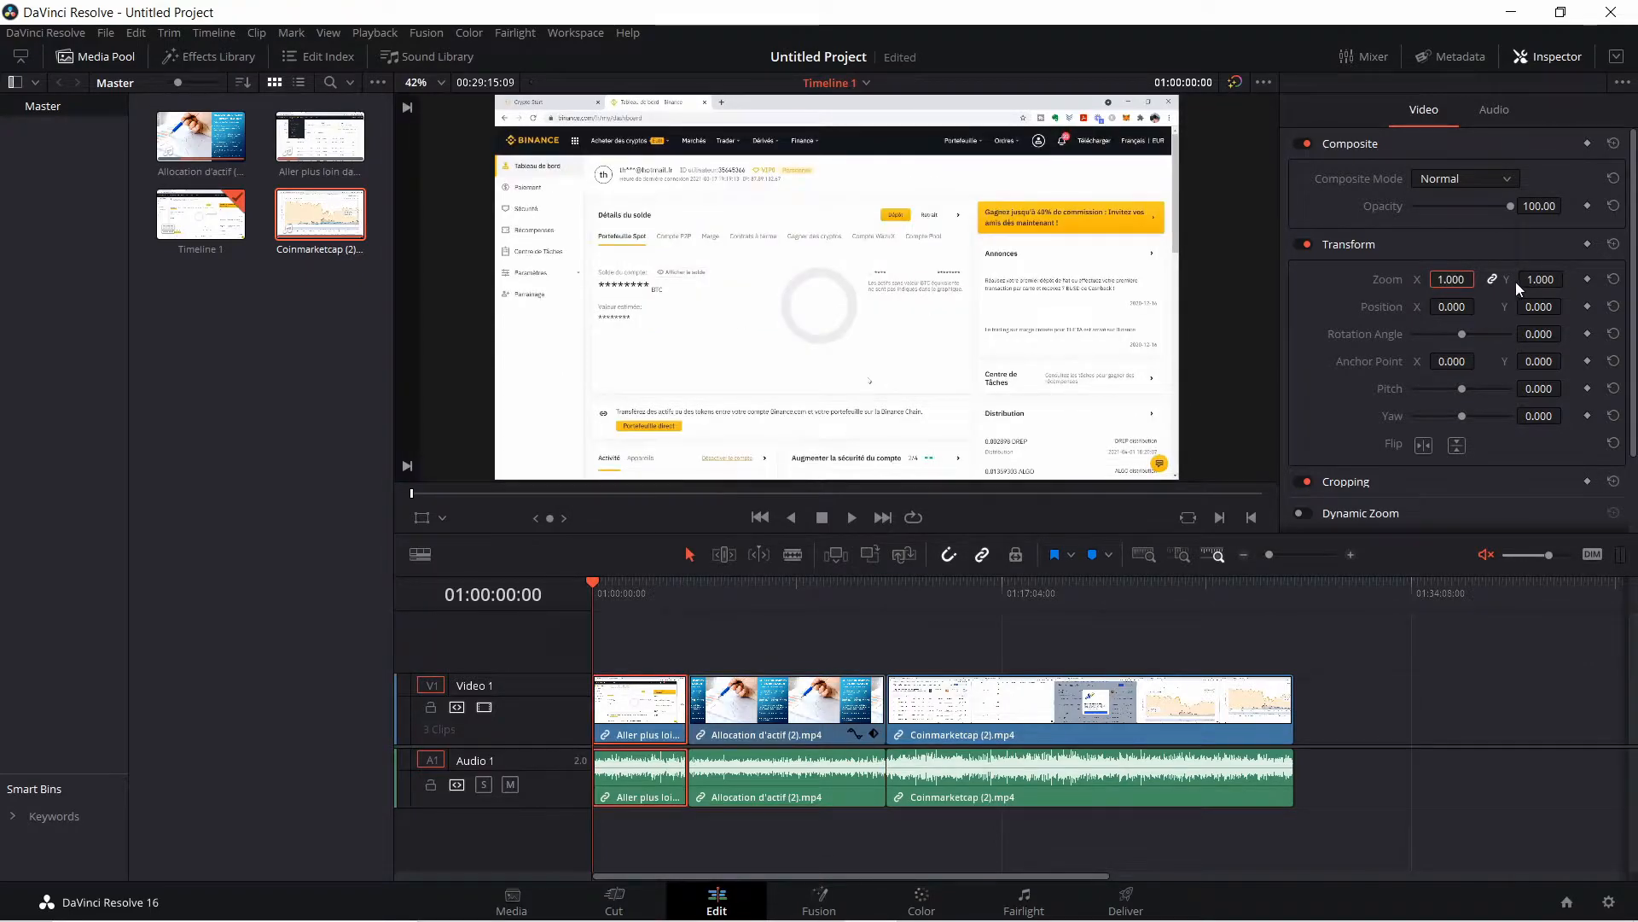
{"action": "key", "text": "Return"}
{"action": "left_click", "coordinate": [1493, 282]}
{"action": "left_click", "coordinate": [1493, 282]}
{"action": "left_click", "coordinate": [1449, 279]}
{"action": "type", "text": "3"}
{"action": "key", "text": "Return"}
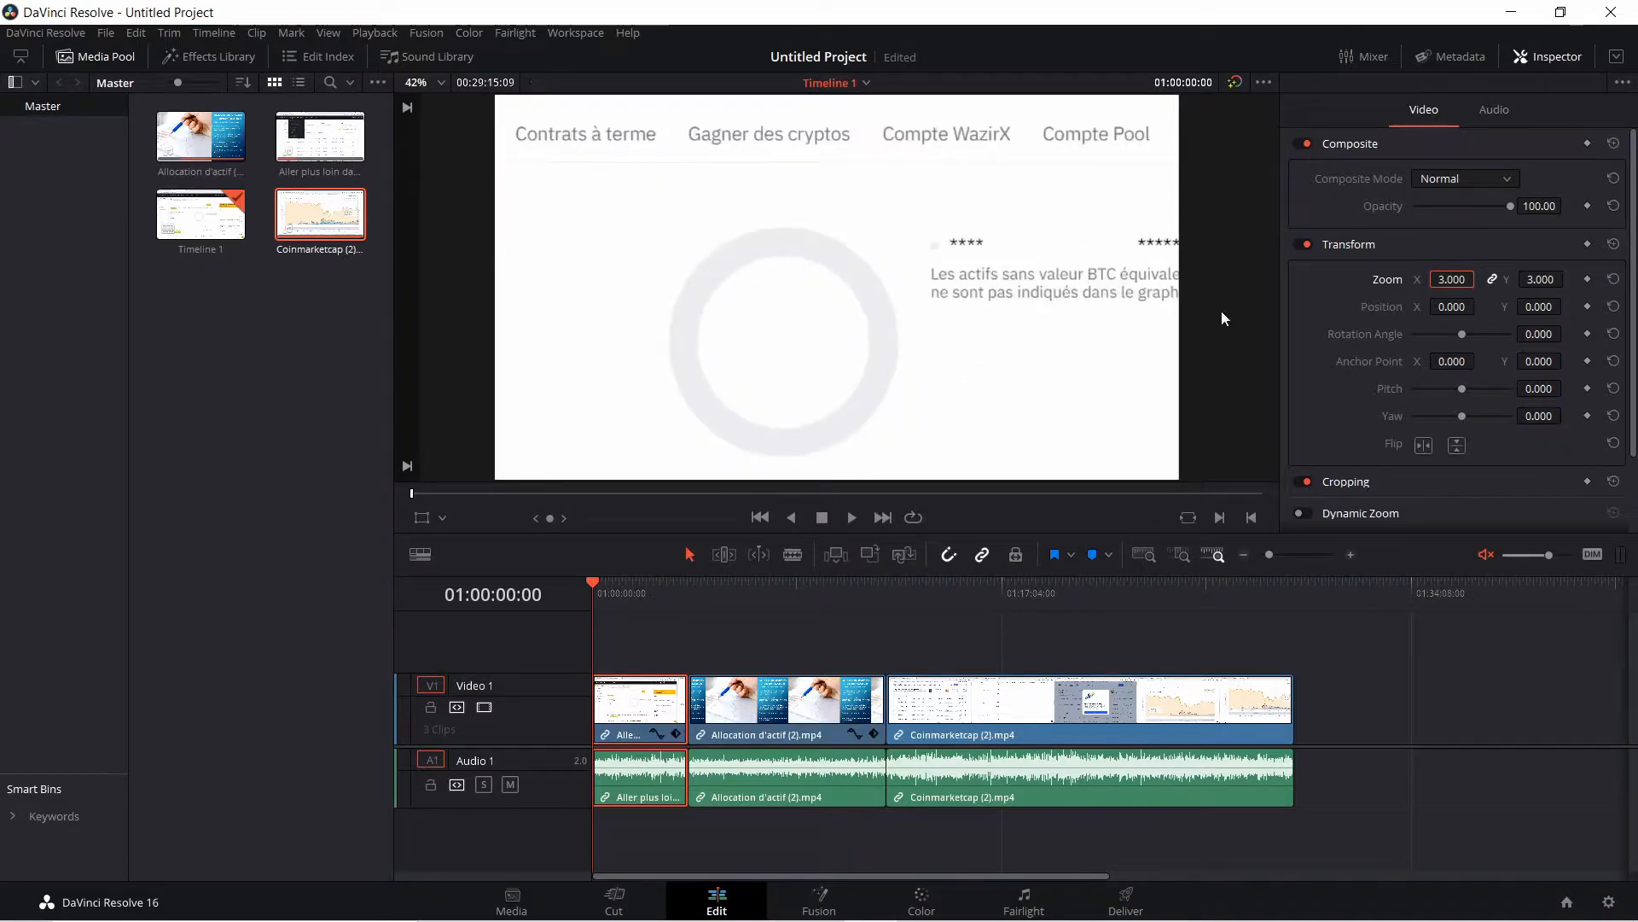
Shift the zoomed Aller plus loin clip's position to X 1488 and Y 889
{"action": "mouse_move", "coordinate": [1451, 306]}
{"action": "left_mouse_down"}
{"action": "mouse_move", "coordinate": [1480, 306]}
{"action": "mouse_move", "coordinate": [1444, 306]}
{"action": "left_mouse_up"}
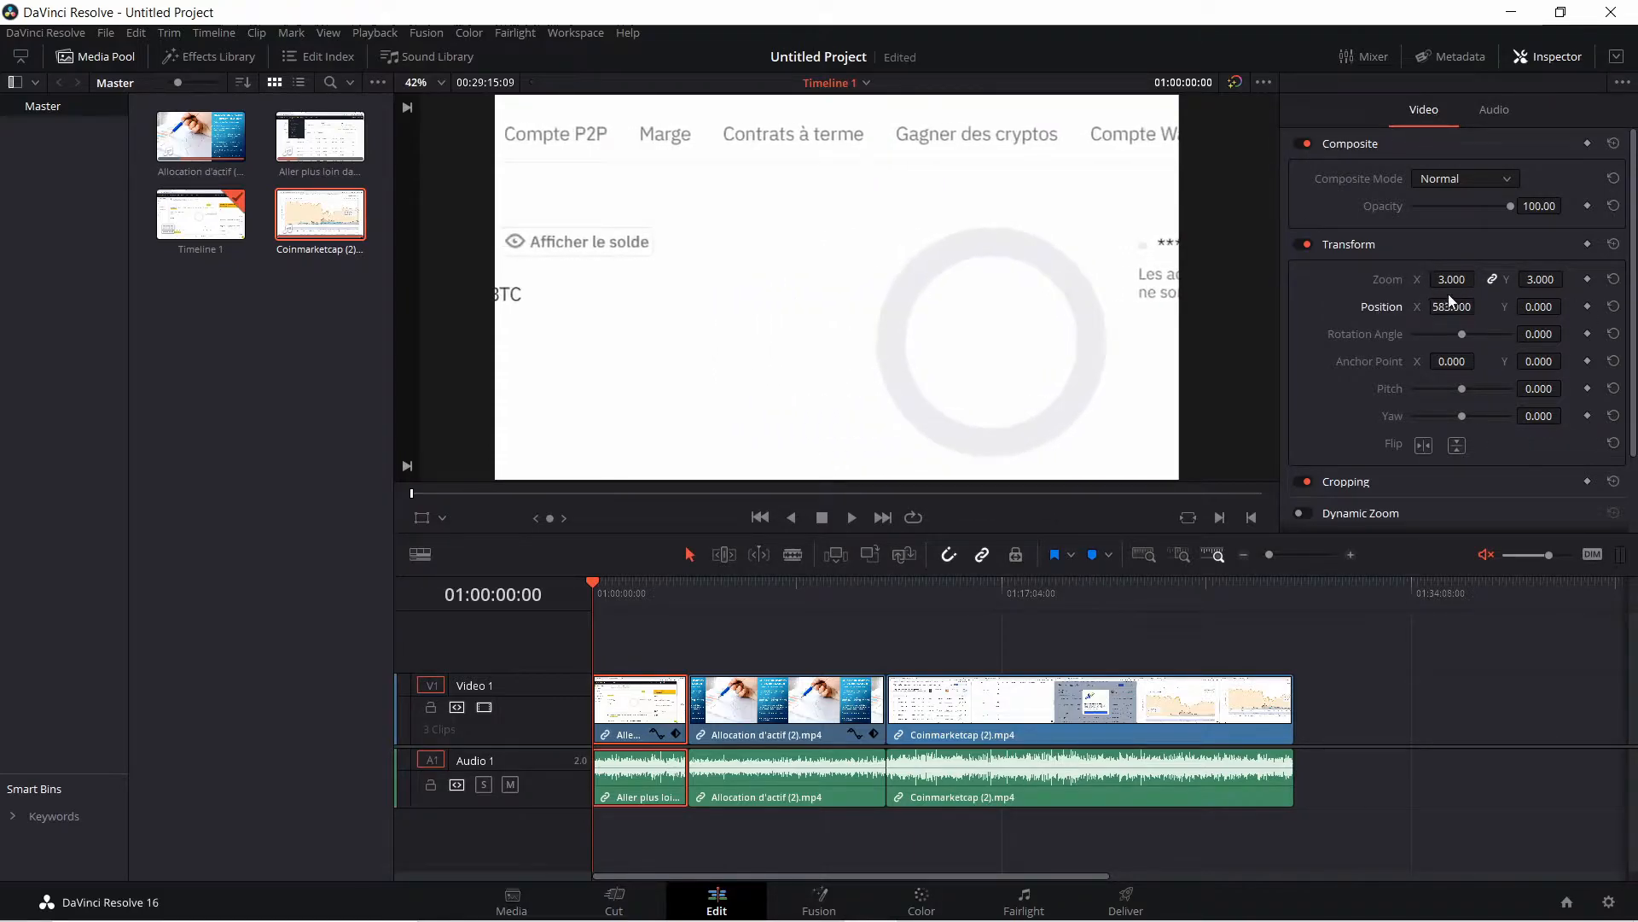
{"action": "left_click_drag", "start_coordinate": [1448, 307], "coordinate": [1479, 306]}
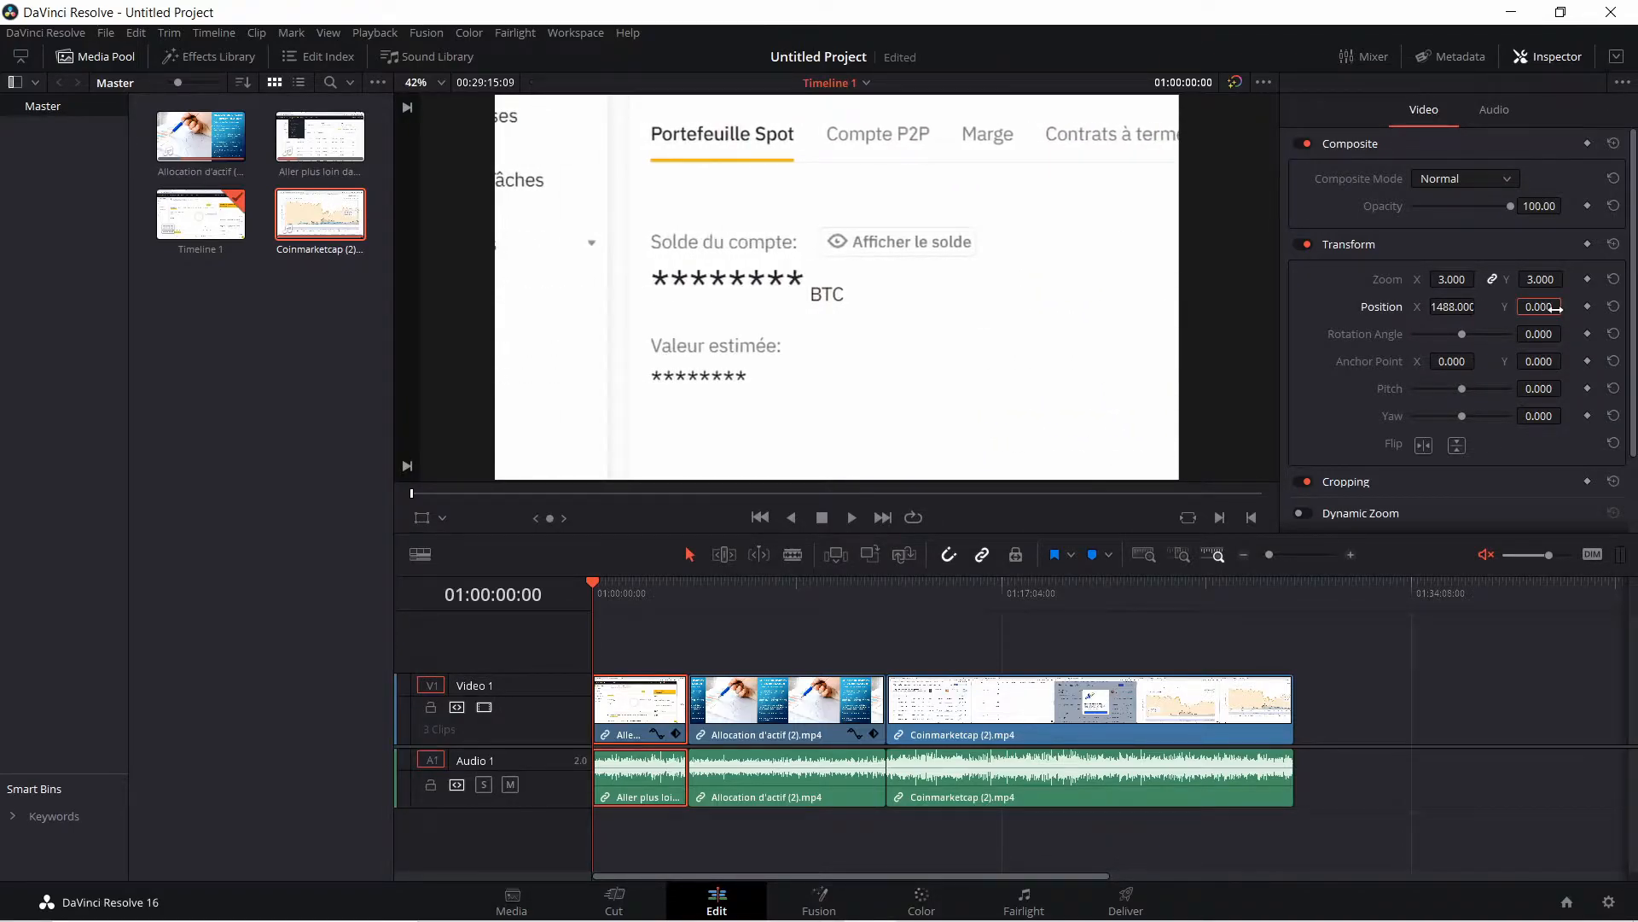
{"action": "left_click_drag", "start_coordinate": [1539, 306], "coordinate": [1571, 305]}
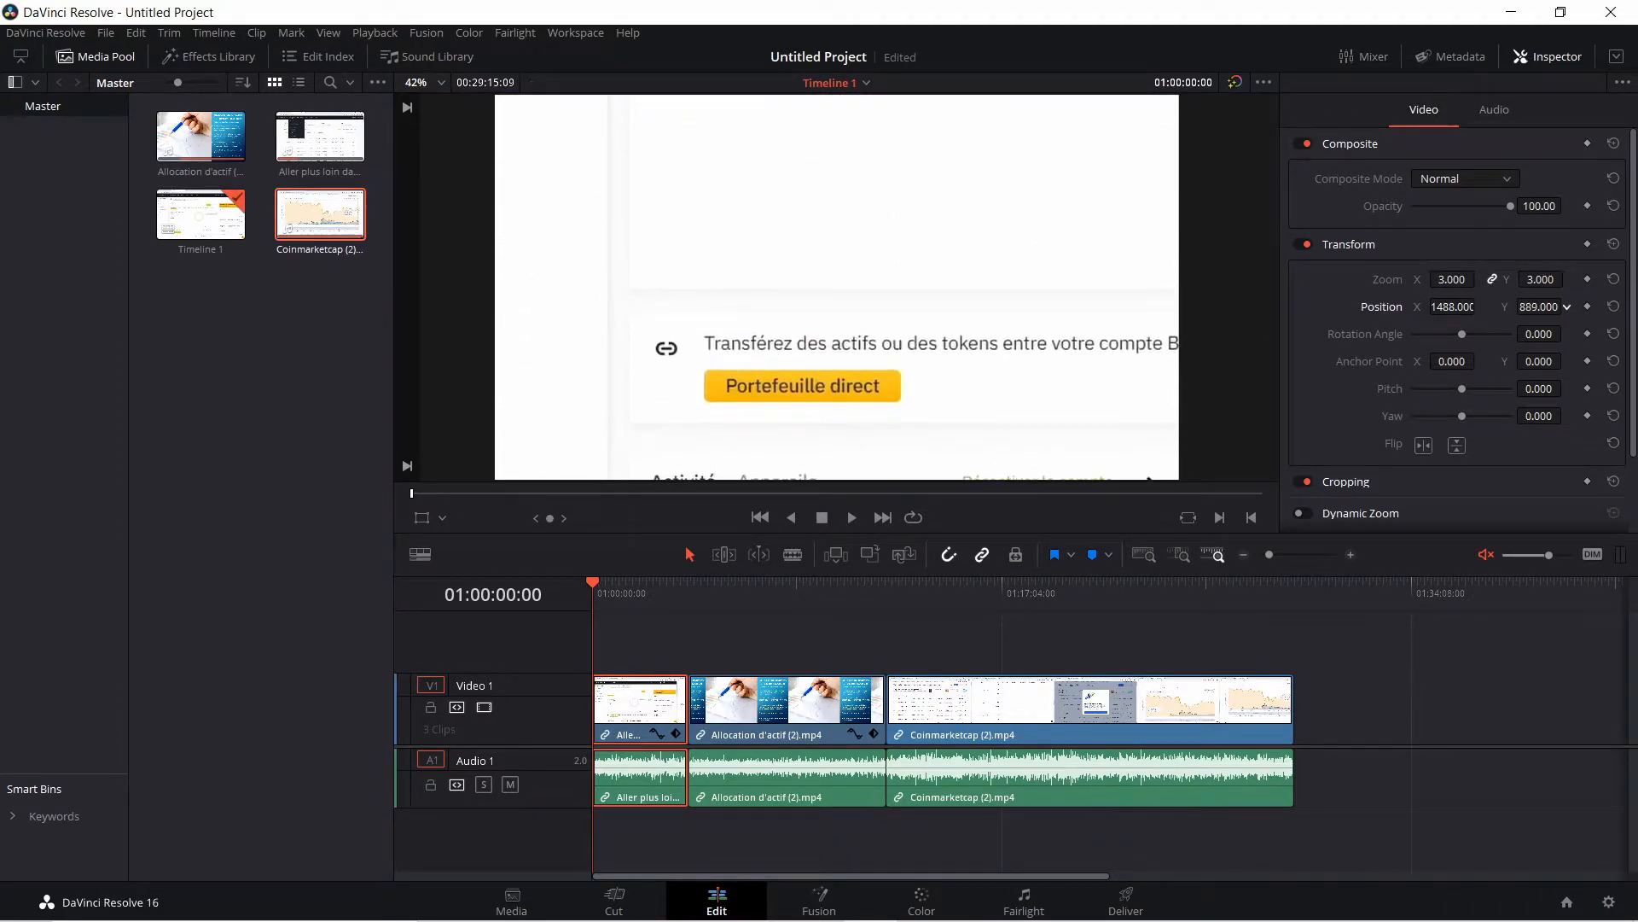
Try splitting the Aller plus loin clip at 01:01:53:04, and undo the split and the clip's zoom and position changes
{"action": "left_click_drag", "start_coordinate": [632, 596], "coordinate": [639, 597]}
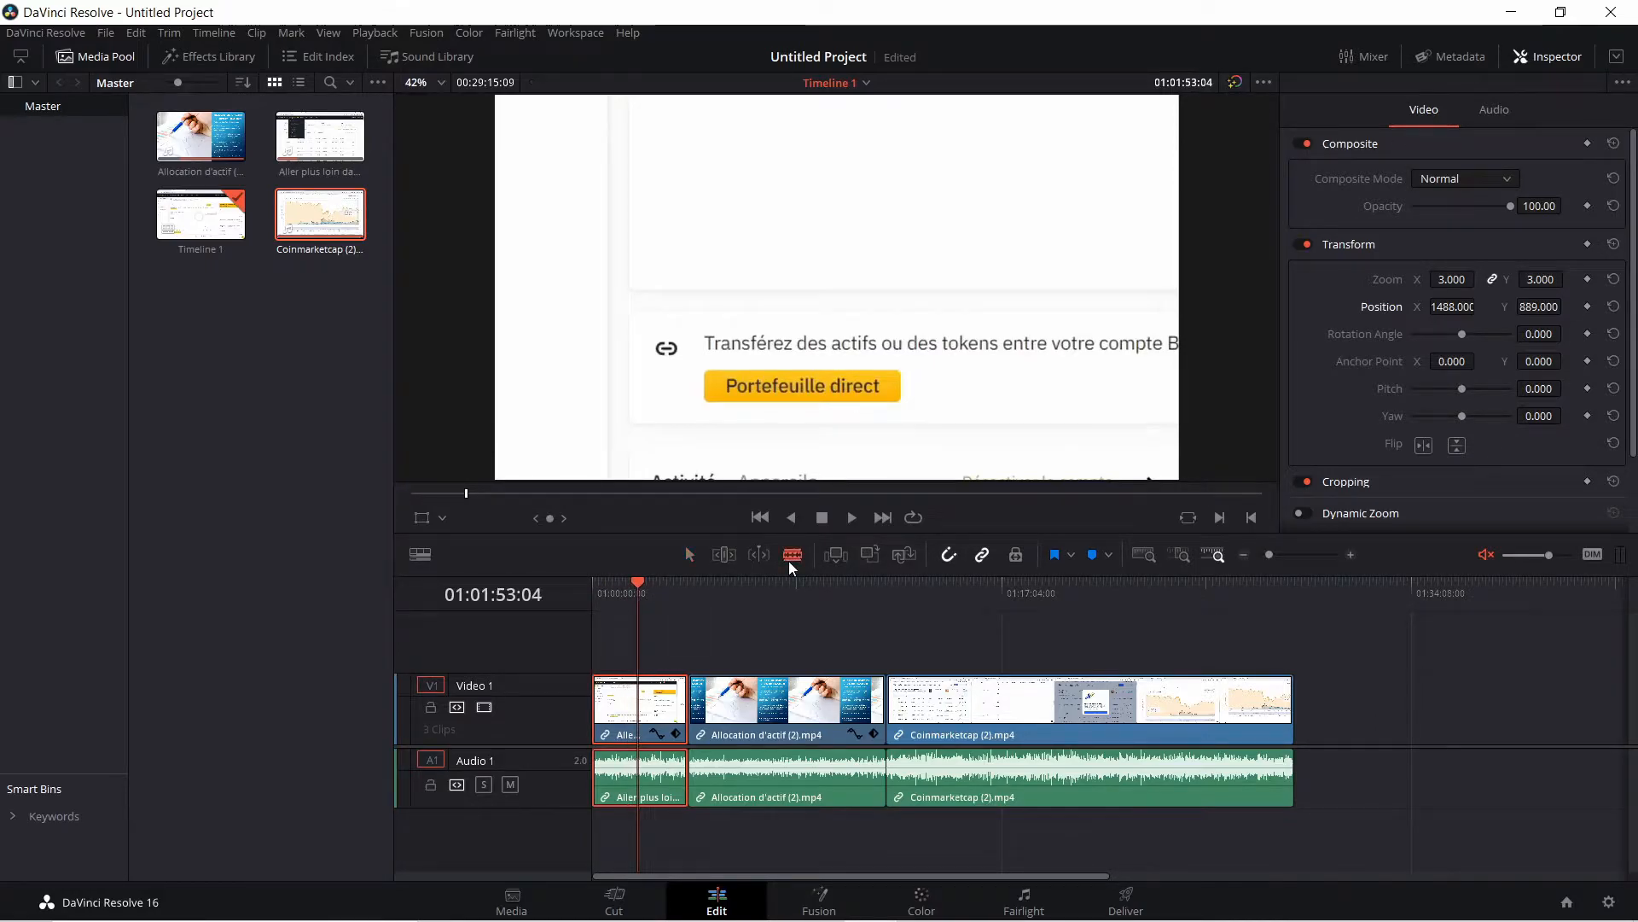
{"action": "key", "text": "ctrl+b"}
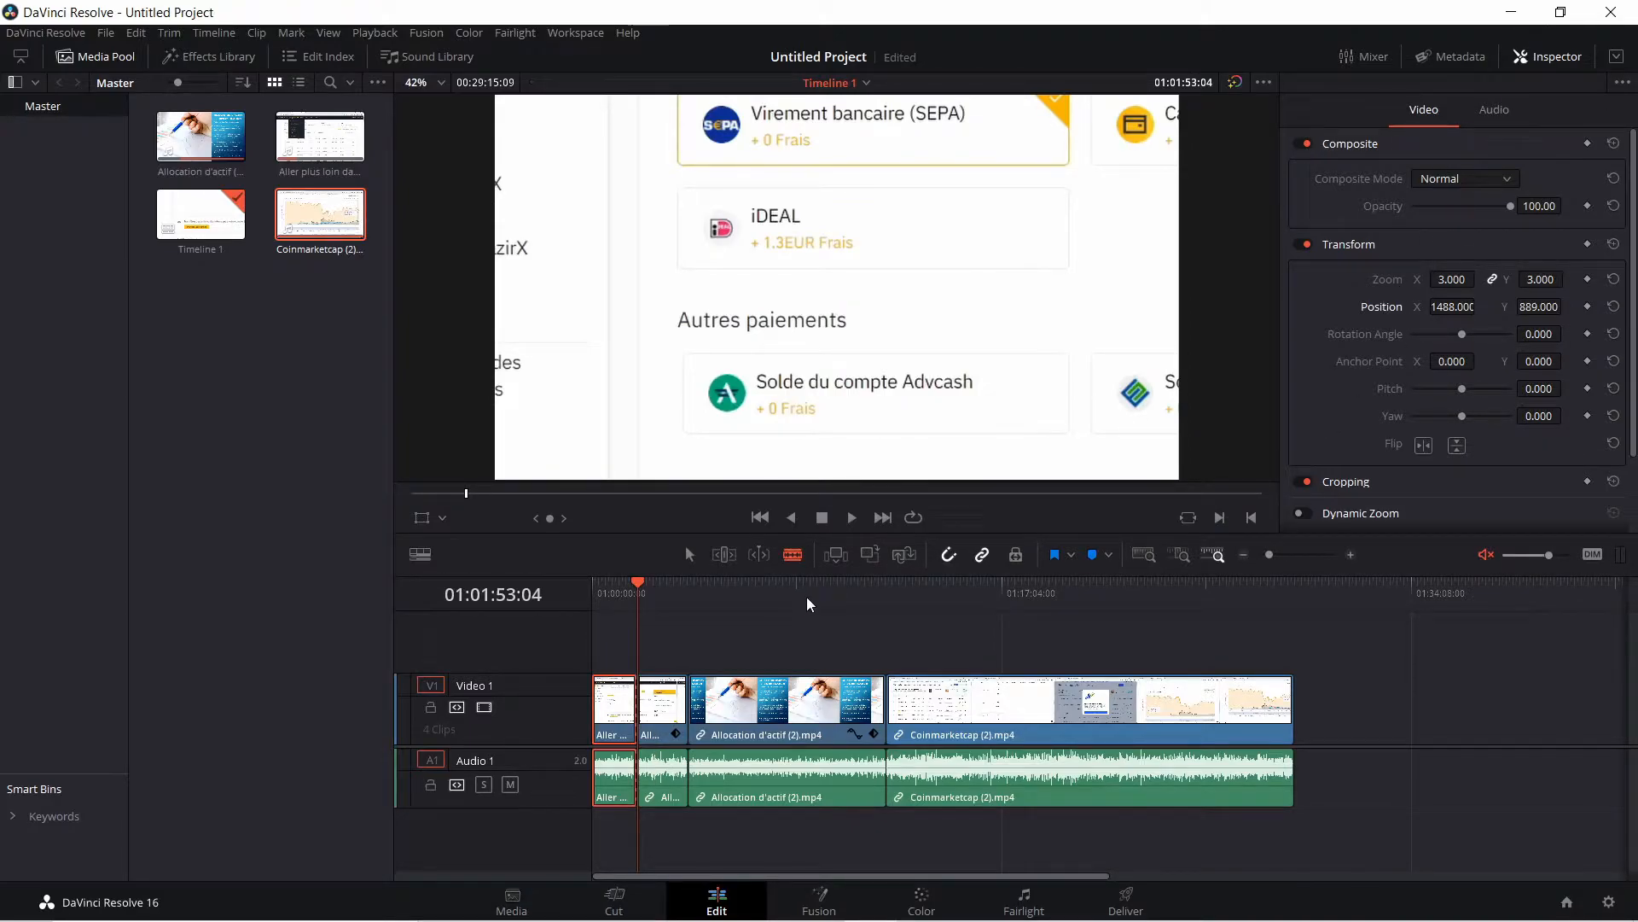
{"action": "key", "text": "ctrl+z"}
{"action": "key", "text": "ctrl+z"}
{"action": "key", "text": "ctrl+z"}
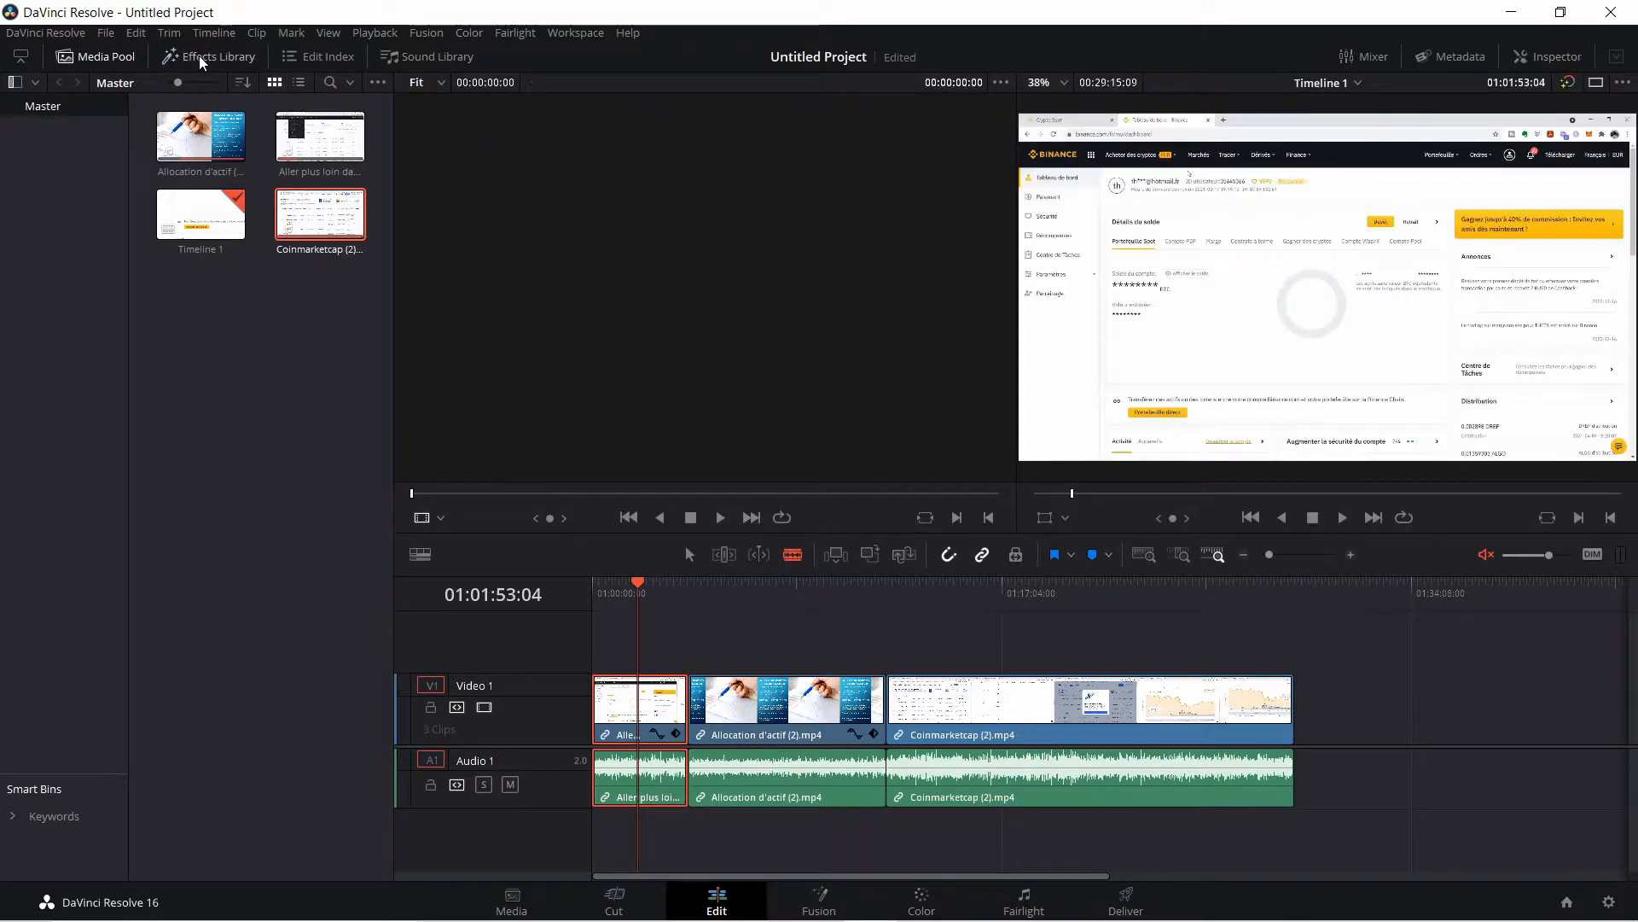
Open the Effects Library and look through the available video and audio transitions
{"action": "left_click", "coordinate": [202, 58]}
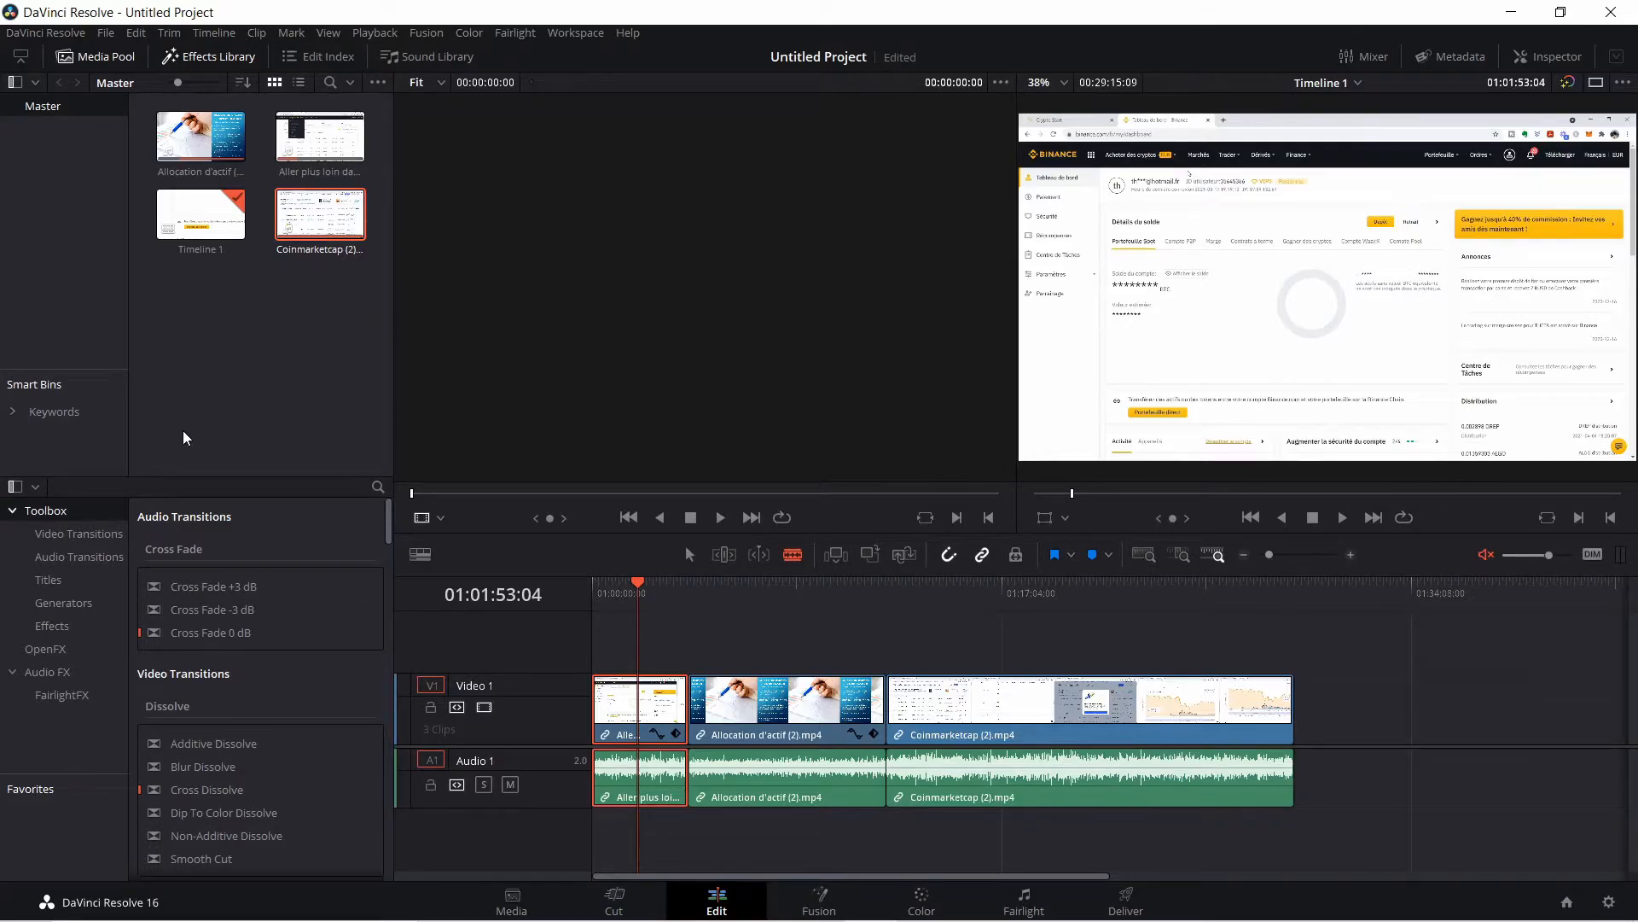
{"action": "left_click", "coordinate": [77, 532]}
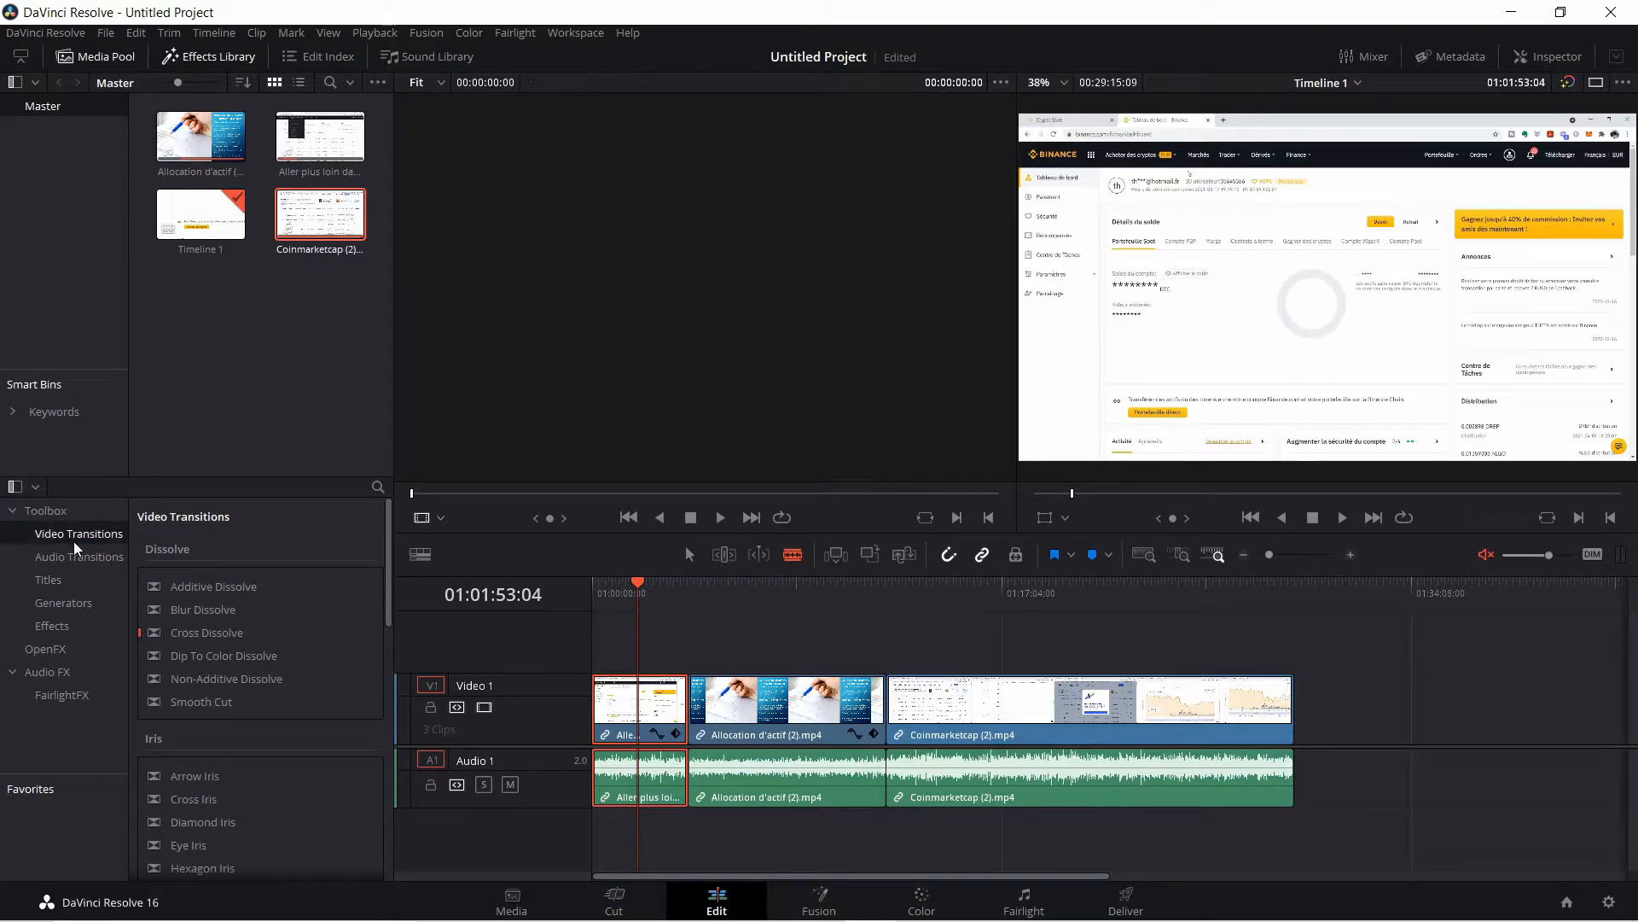
{"action": "left_click", "coordinate": [77, 558]}
{"action": "left_click", "coordinate": [77, 534]}
{"action": "left_click", "coordinate": [79, 557]}
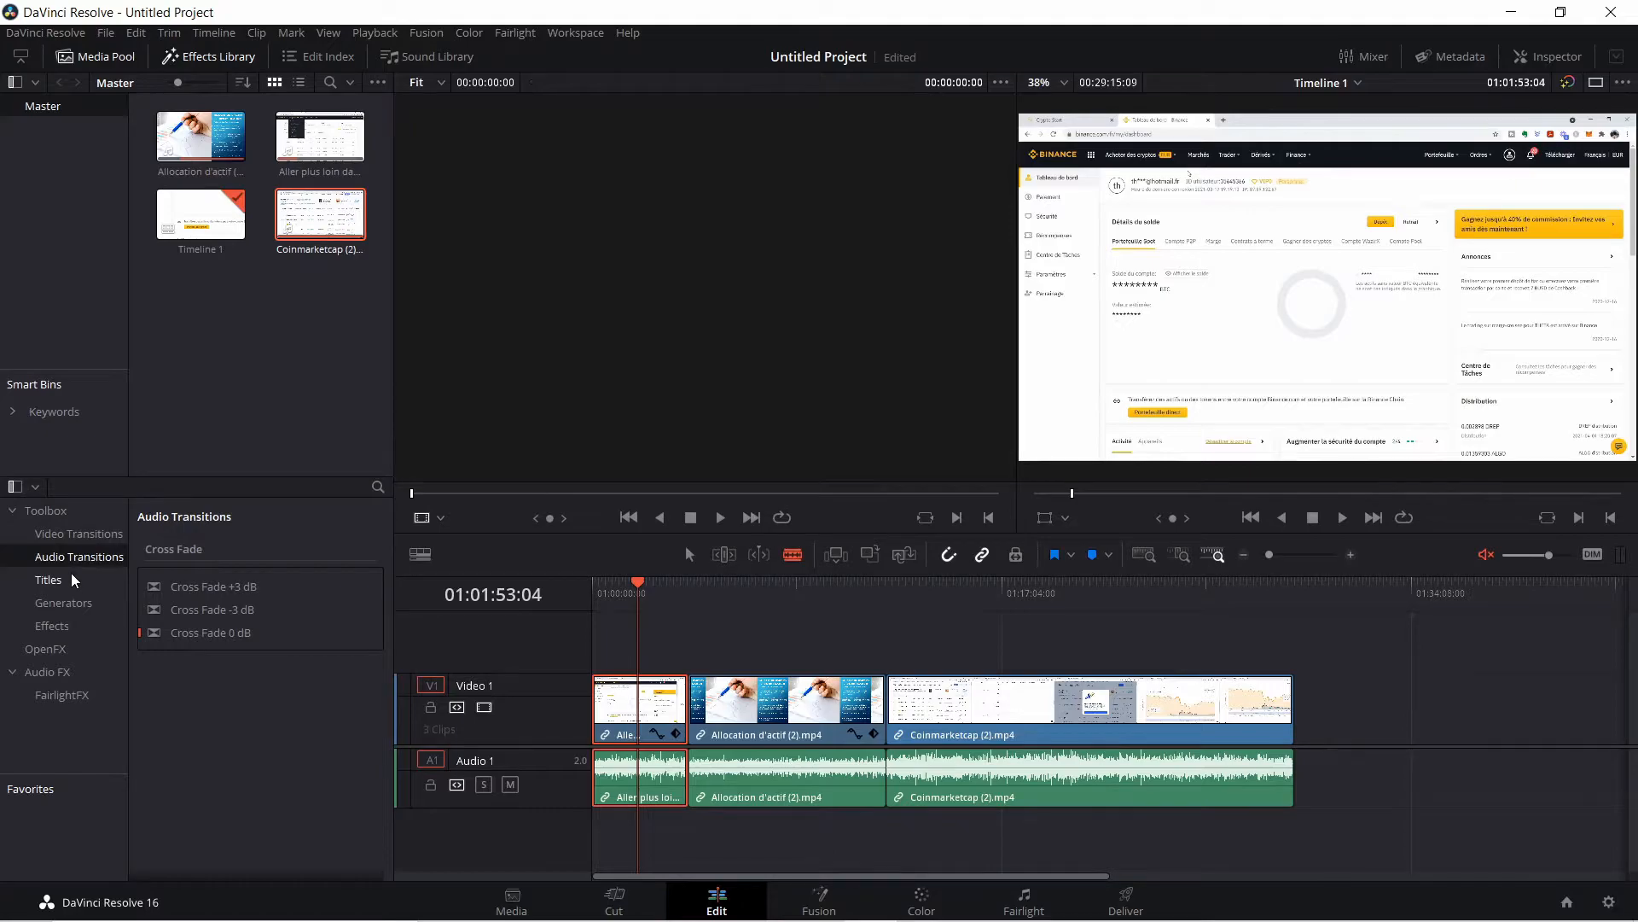
Add a Text title on a new video track above the Aller plus loin clip and place the playhead on it at 01:02:35:44
{"action": "left_click", "coordinate": [49, 580]}
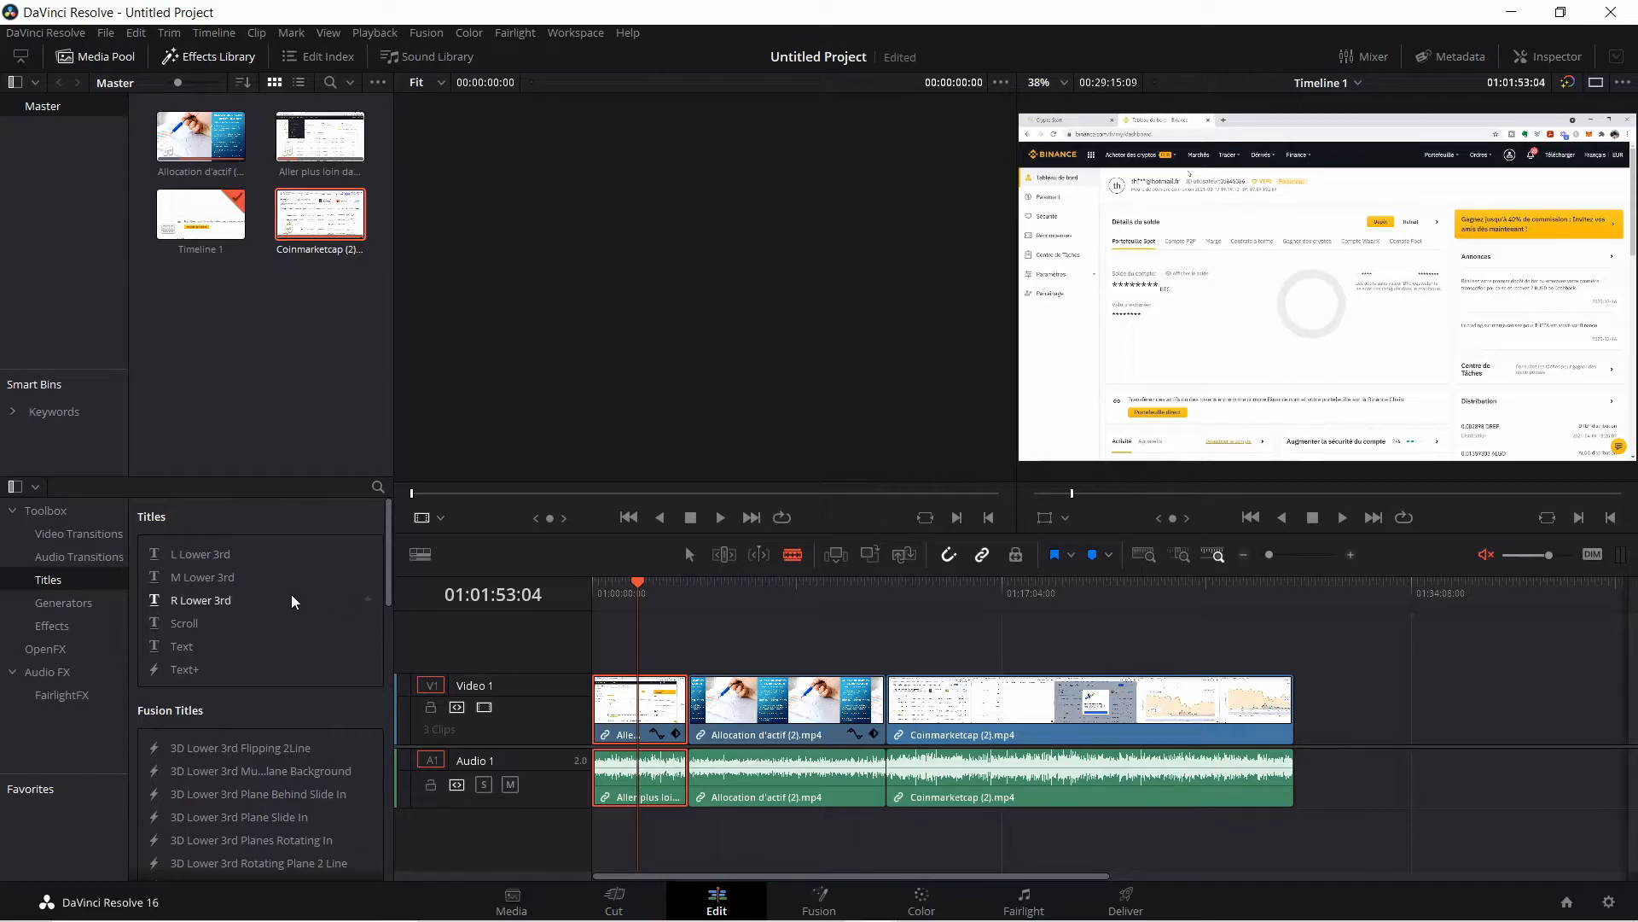
{"action": "left_click_drag", "start_coordinate": [188, 650], "coordinate": [656, 641]}
{"action": "left_click_drag", "start_coordinate": [638, 587], "coordinate": [655, 590]}
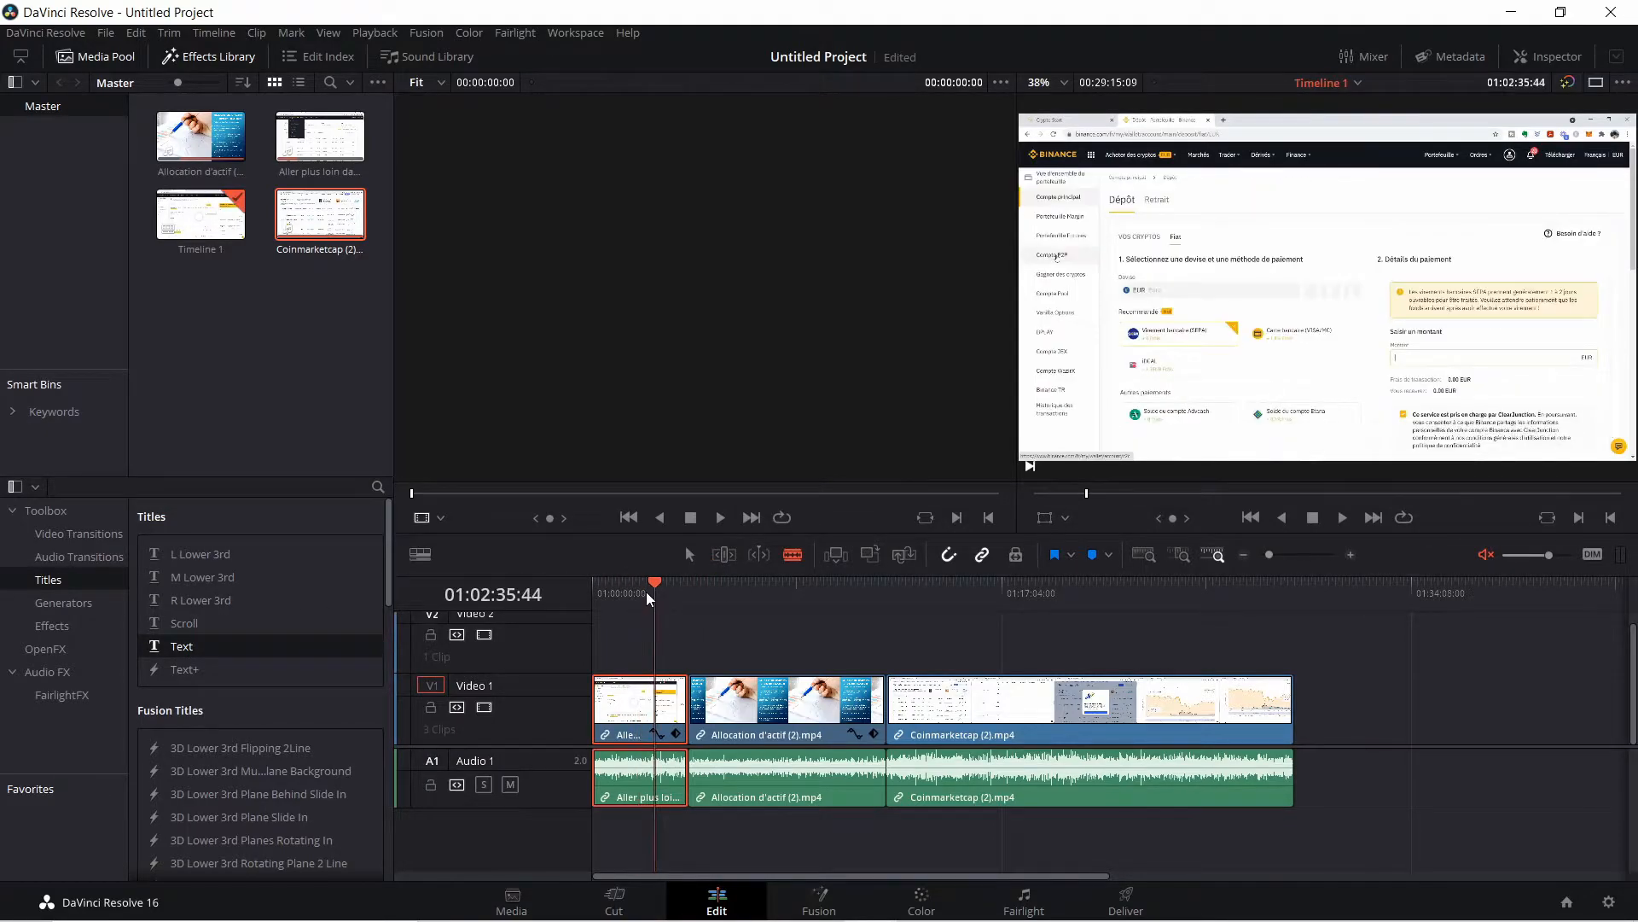
{"action": "left_click", "coordinate": [1351, 555]}
{"action": "left_click", "coordinate": [1351, 555]}
{"action": "left_click", "coordinate": [1351, 555]}
{"action": "left_click", "coordinate": [1351, 556]}
{"action": "left_click", "coordinate": [1351, 556]}
{"action": "left_click", "coordinate": [1350, 556]}
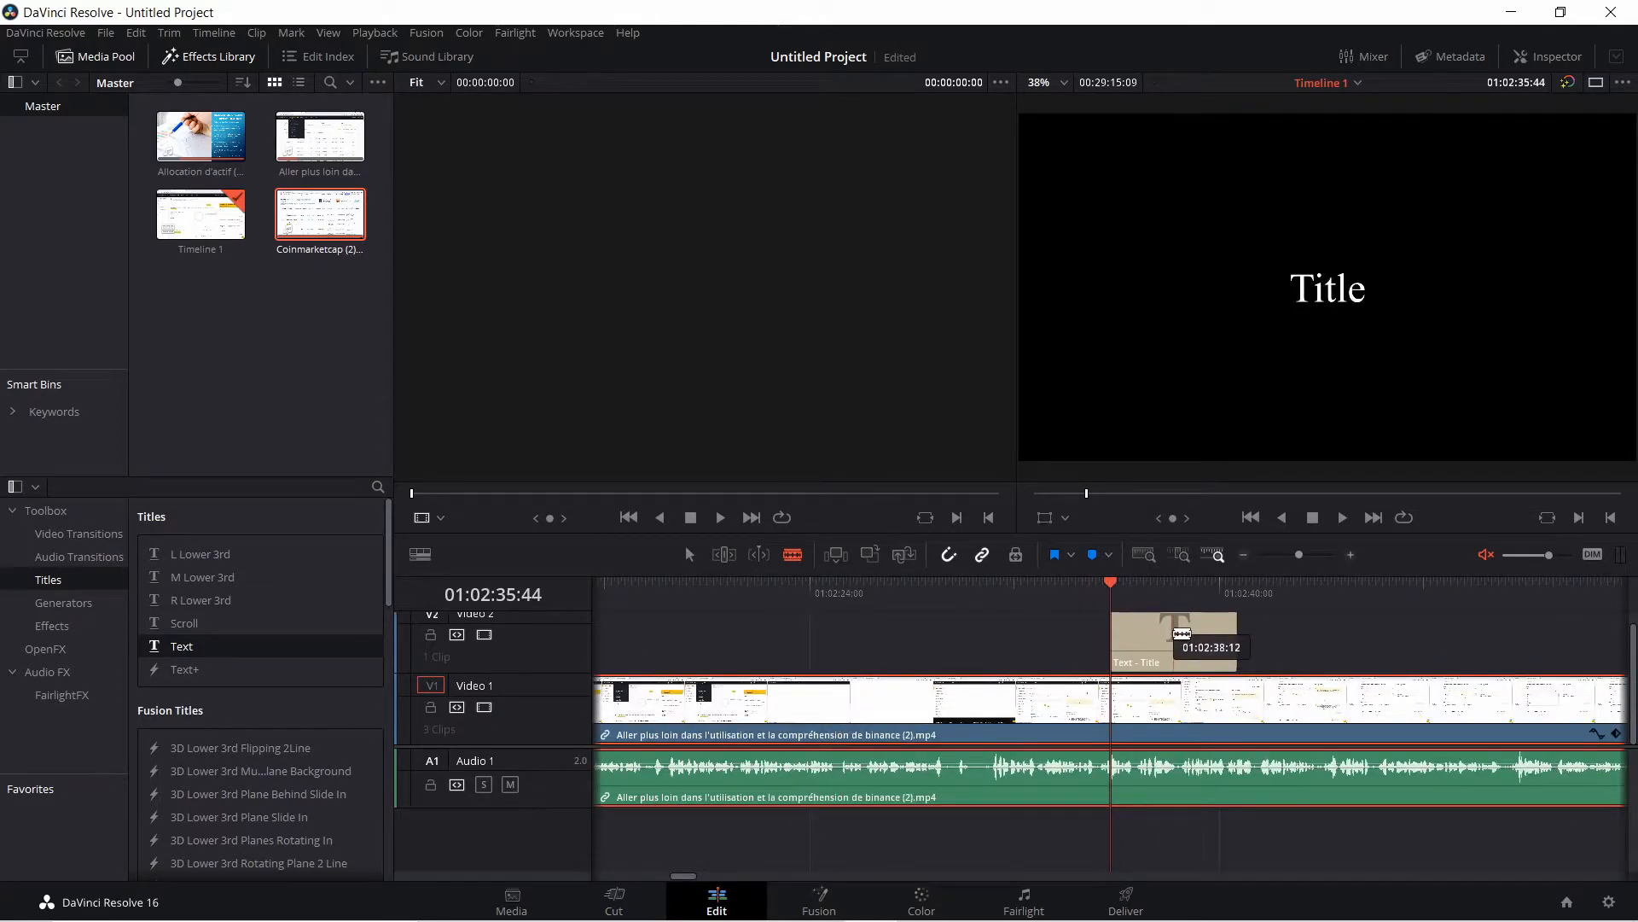
{"action": "left_click", "coordinate": [691, 554]}
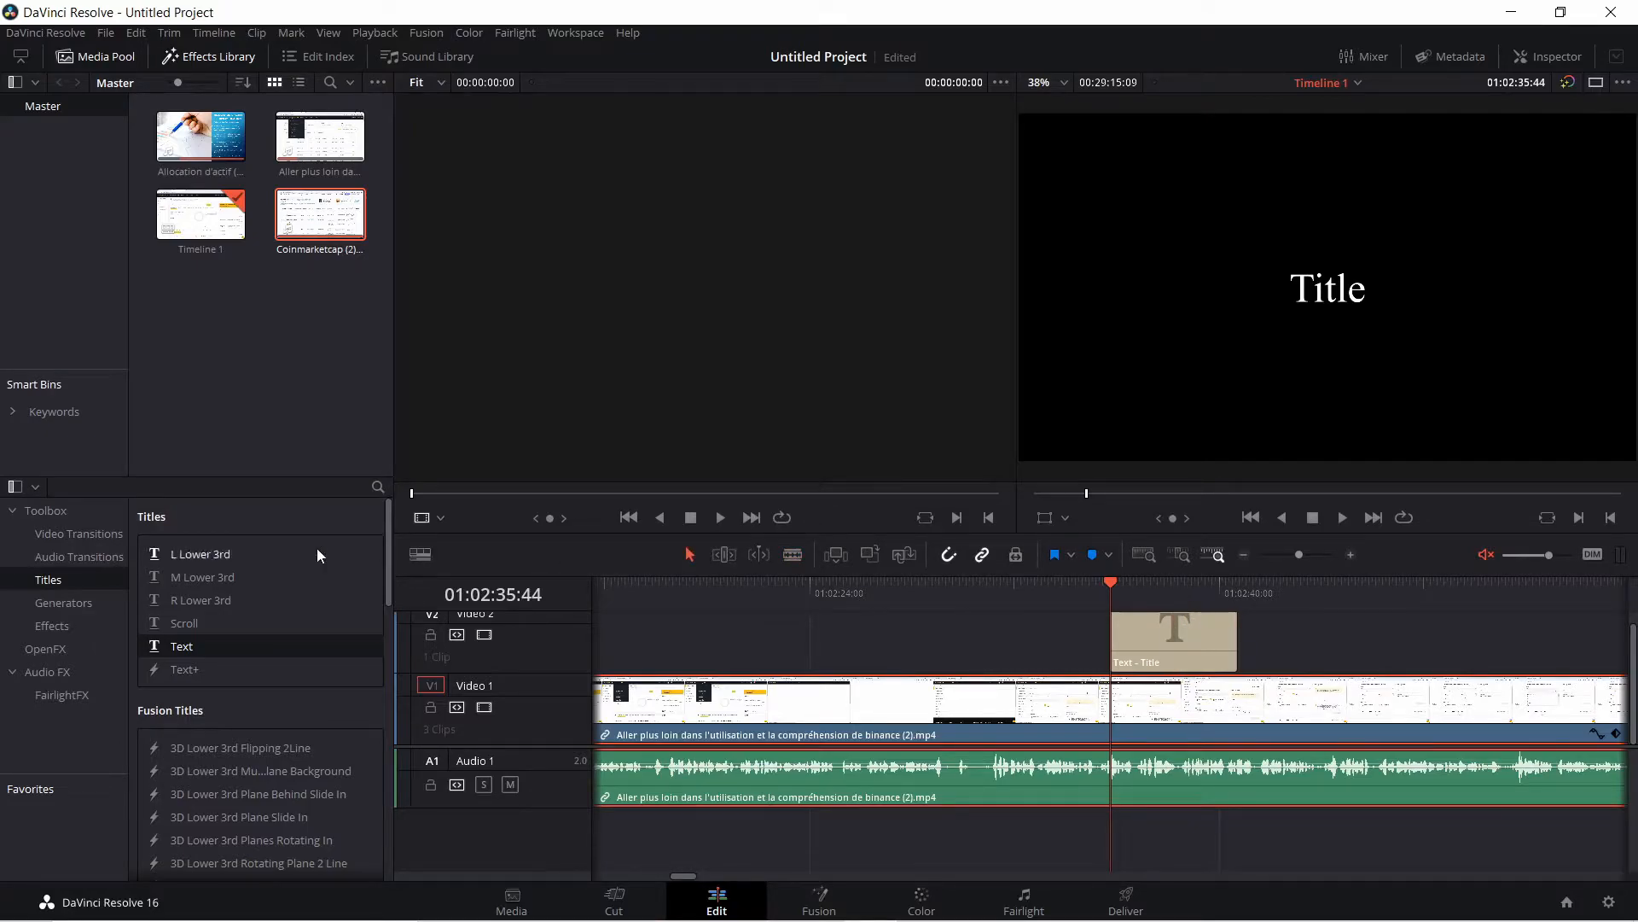
Return to the list of video transitions and delete the Text title clip from the Video 2 track
{"action": "left_click", "coordinate": [57, 535]}
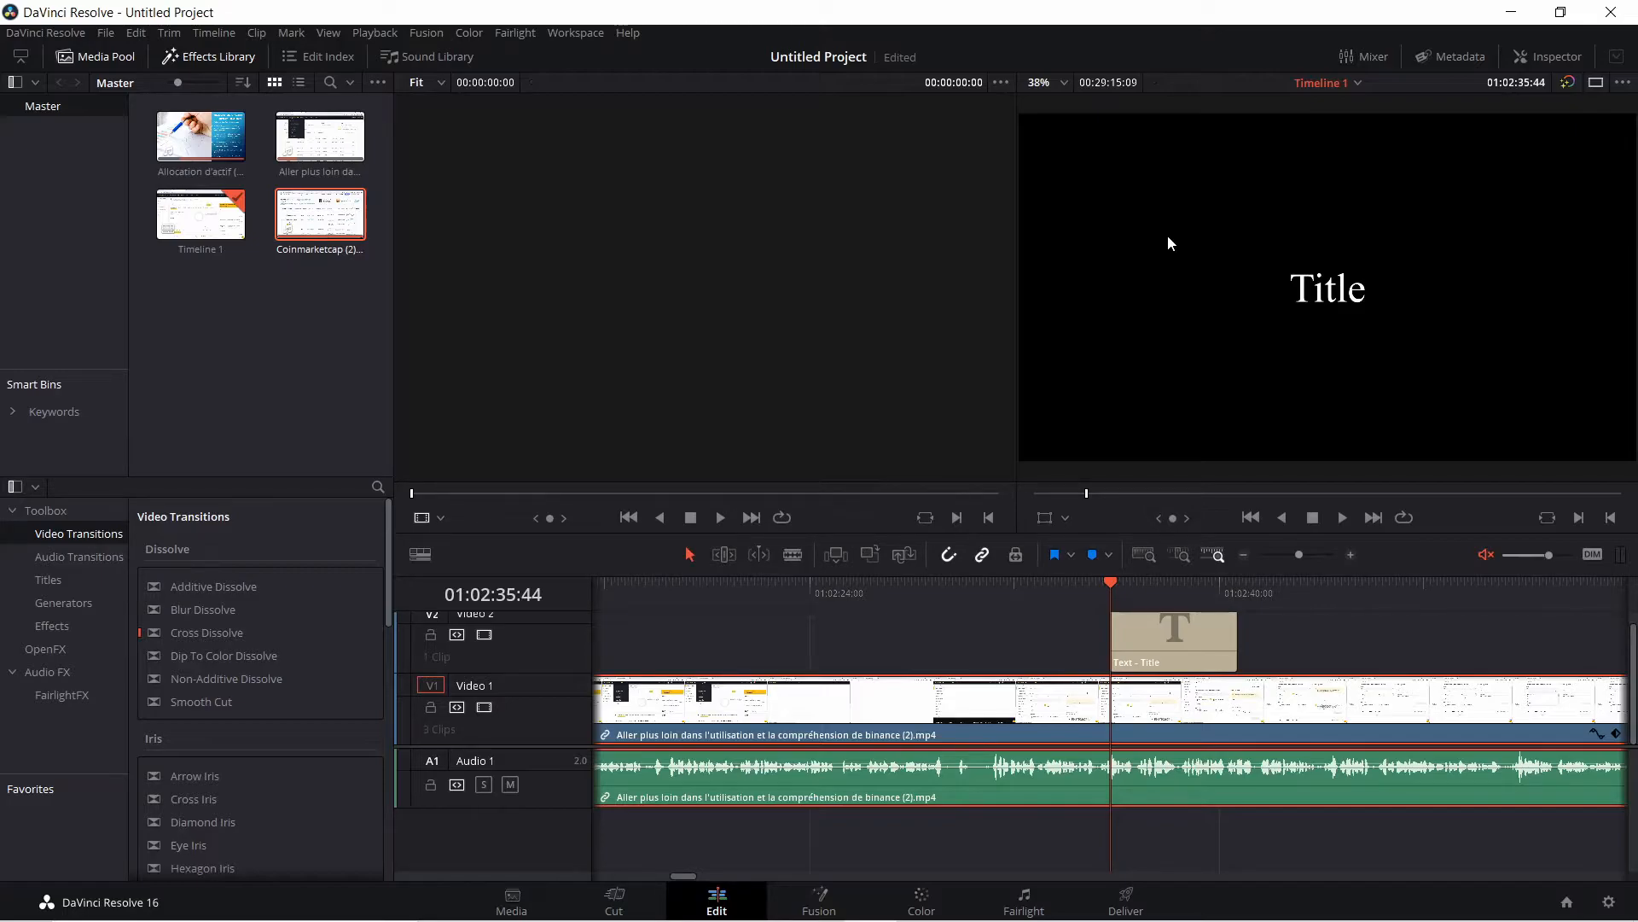
{"action": "left_click", "coordinate": [1244, 555]}
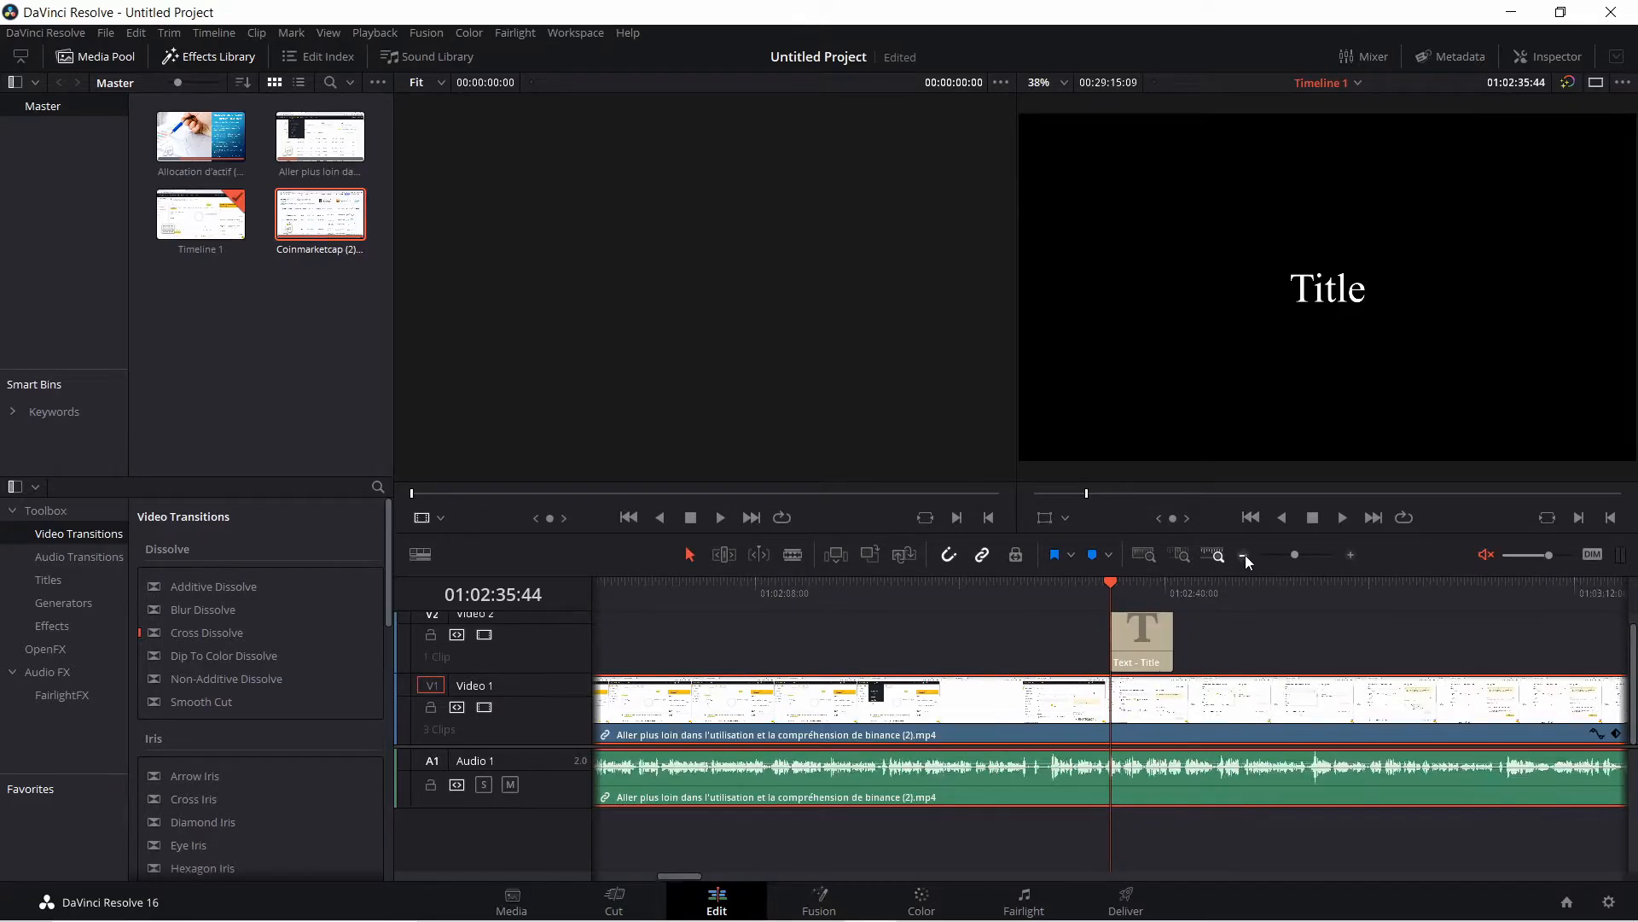
{"action": "left_click", "coordinate": [1244, 555]}
{"action": "left_click", "coordinate": [1244, 555]}
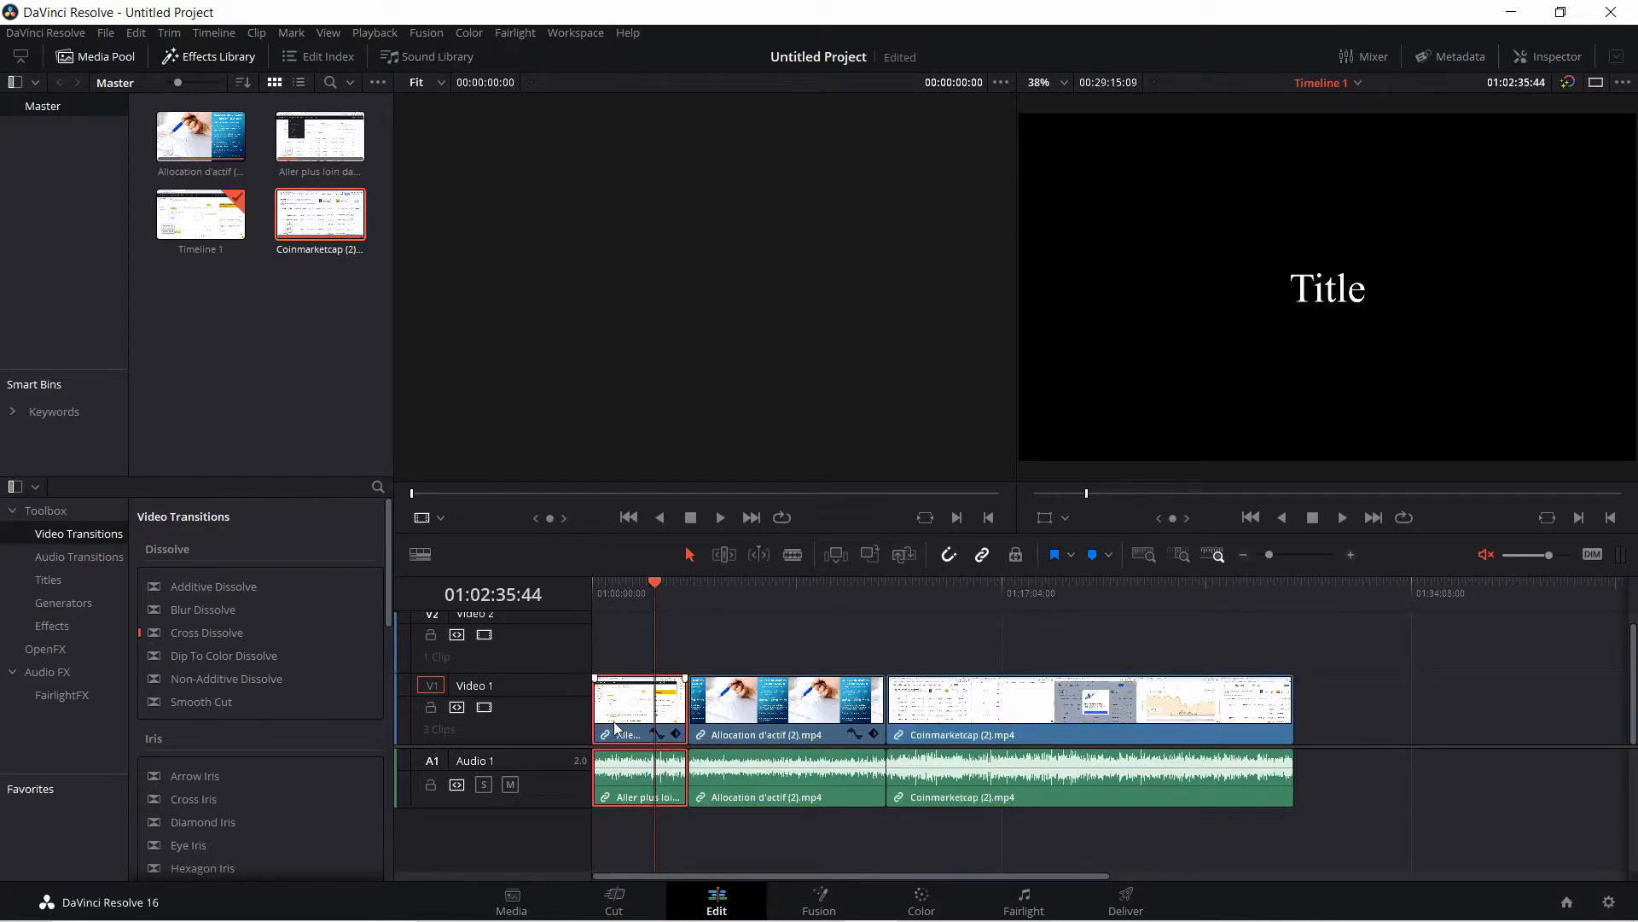
{"action": "left_click", "coordinate": [1346, 555]}
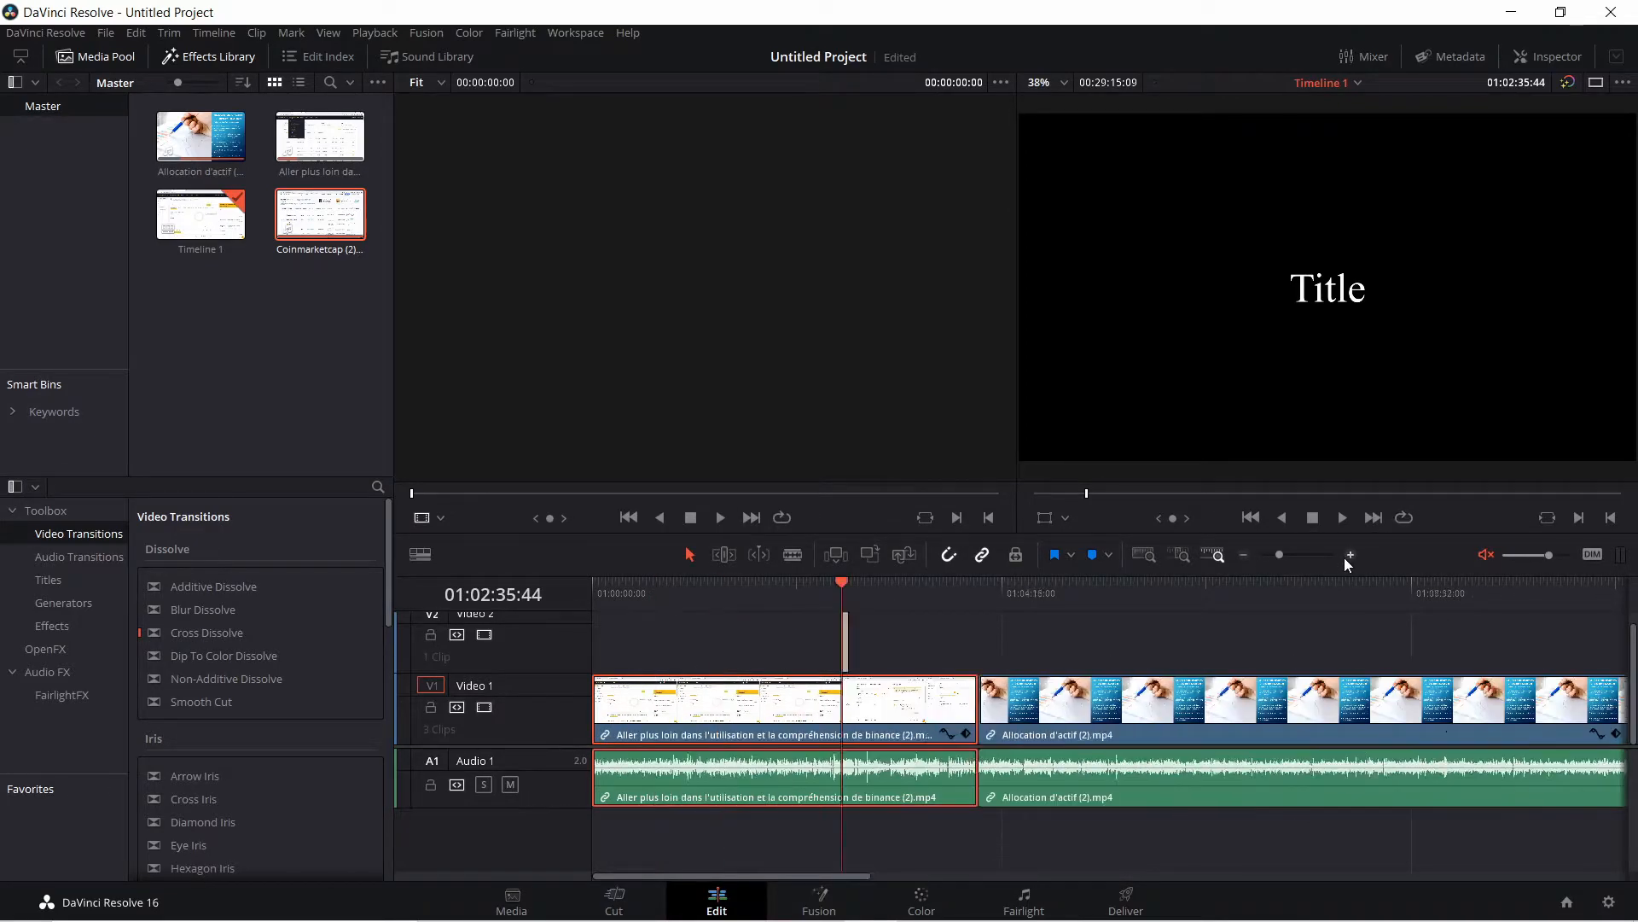
{"action": "left_click", "coordinate": [1347, 556]}
{"action": "left_click", "coordinate": [1128, 628]}
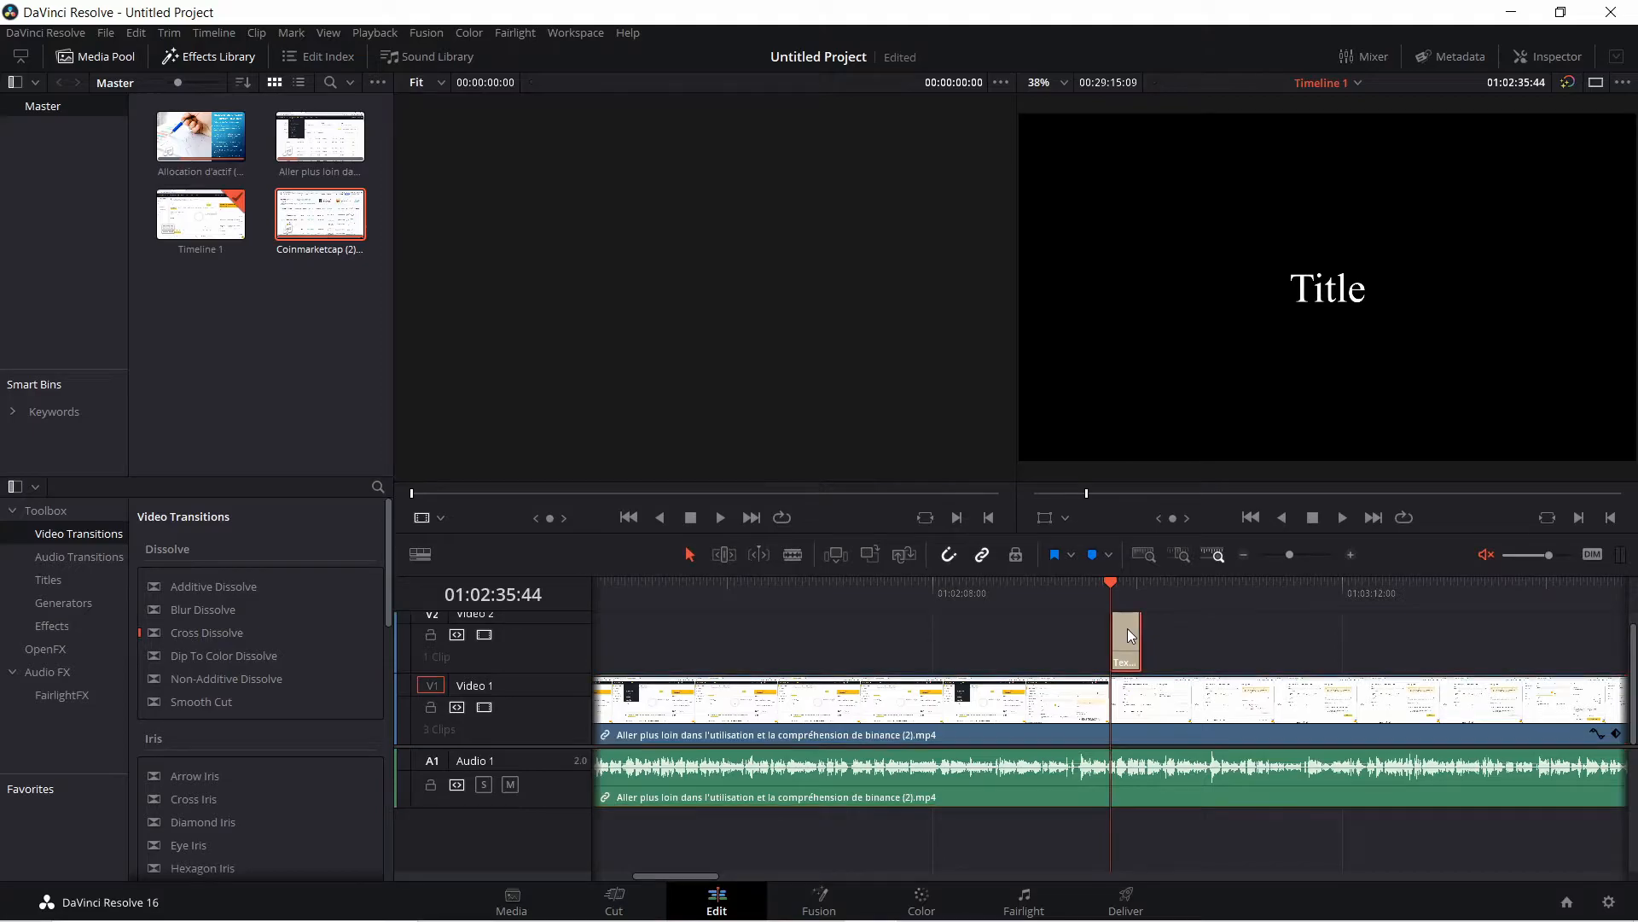
{"action": "key", "text": "Delete"}
Move the playhead back to 01:01:41:52 within the Aller plus loin clip
{"action": "left_click", "coordinate": [1245, 555]}
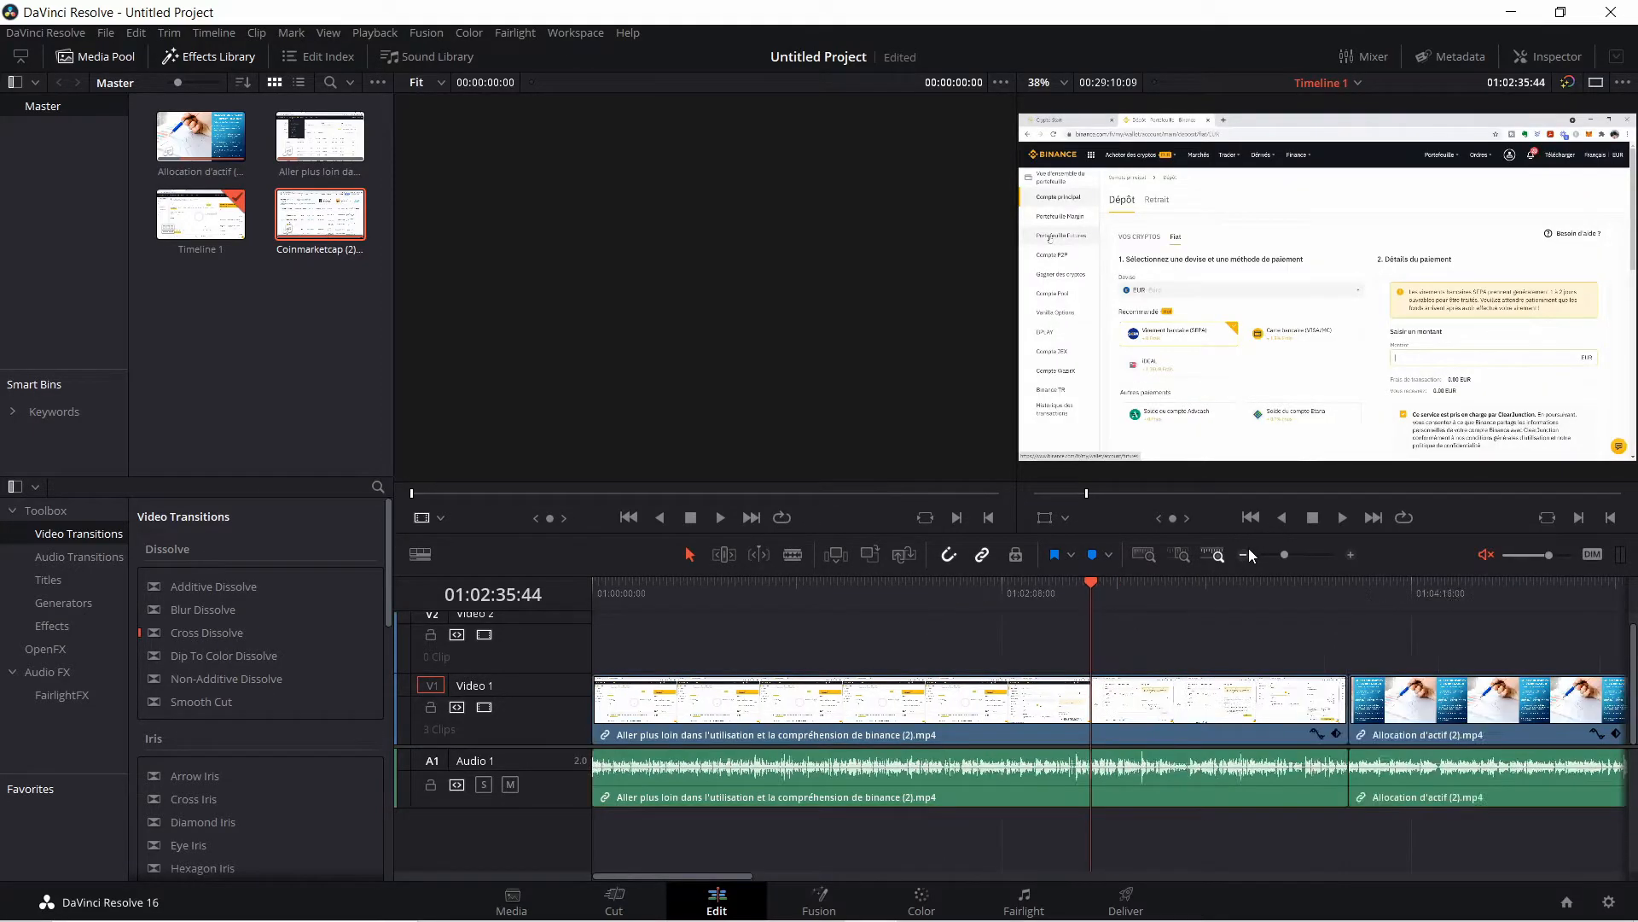
{"action": "left_click", "coordinate": [1245, 555]}
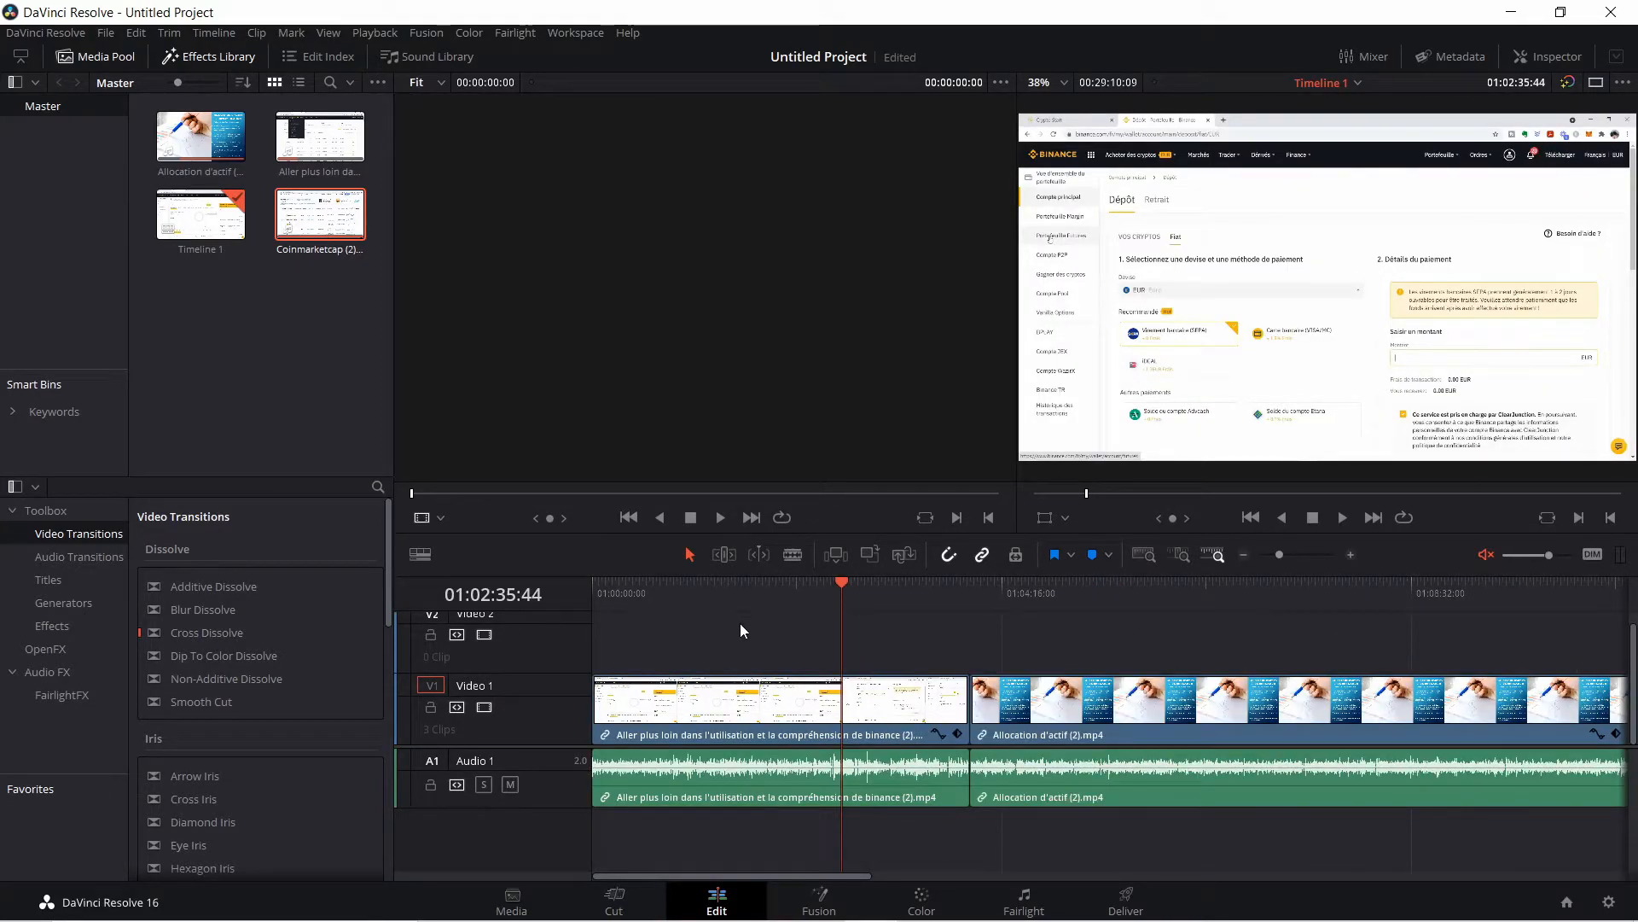
{"action": "left_click_drag", "start_coordinate": [839, 590], "coordinate": [756, 611]}
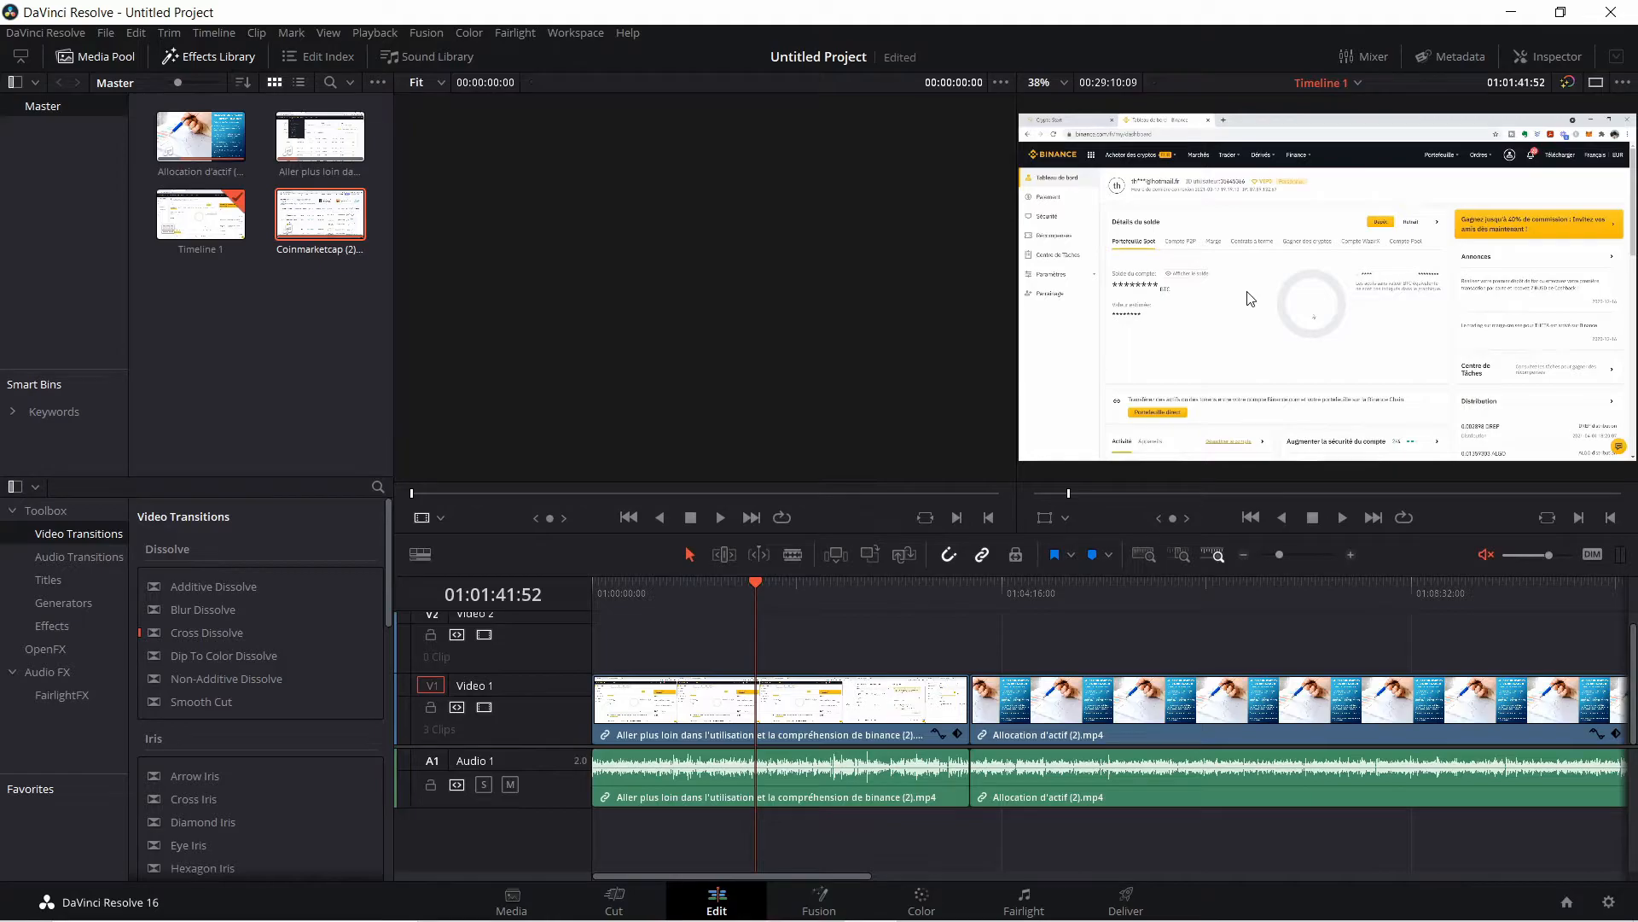
Switch to Chrome and show the Google image results for the adobe première pro search
{"action": "left_click", "coordinate": [765, 901]}
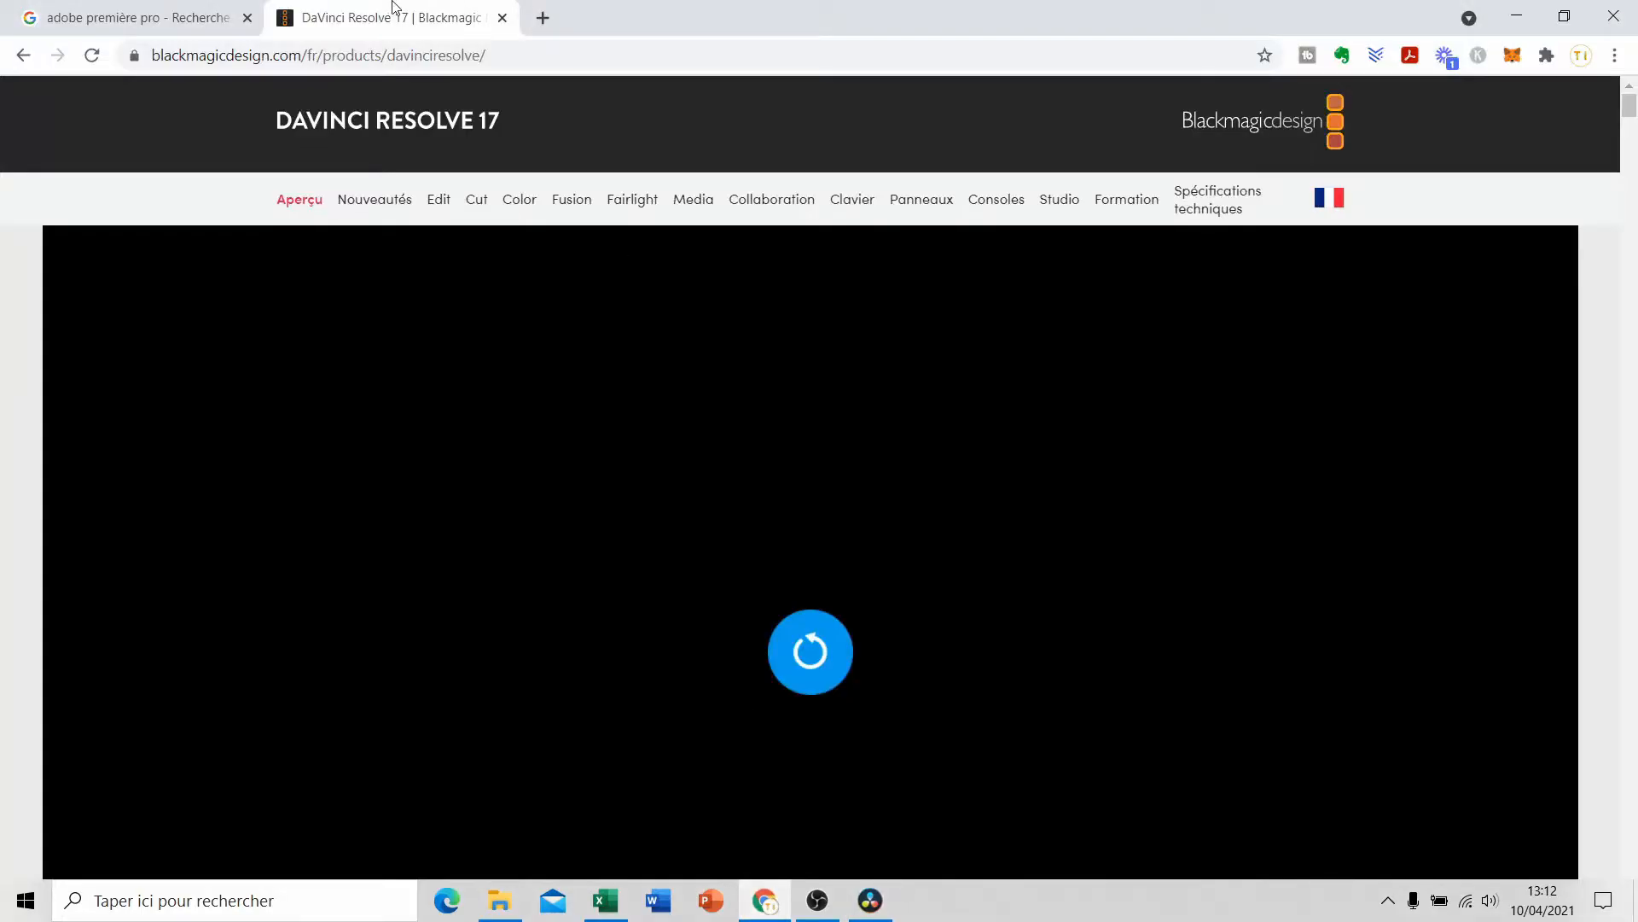
{"action": "left_click", "coordinate": [542, 18]}
{"action": "left_click", "coordinate": [136, 16]}
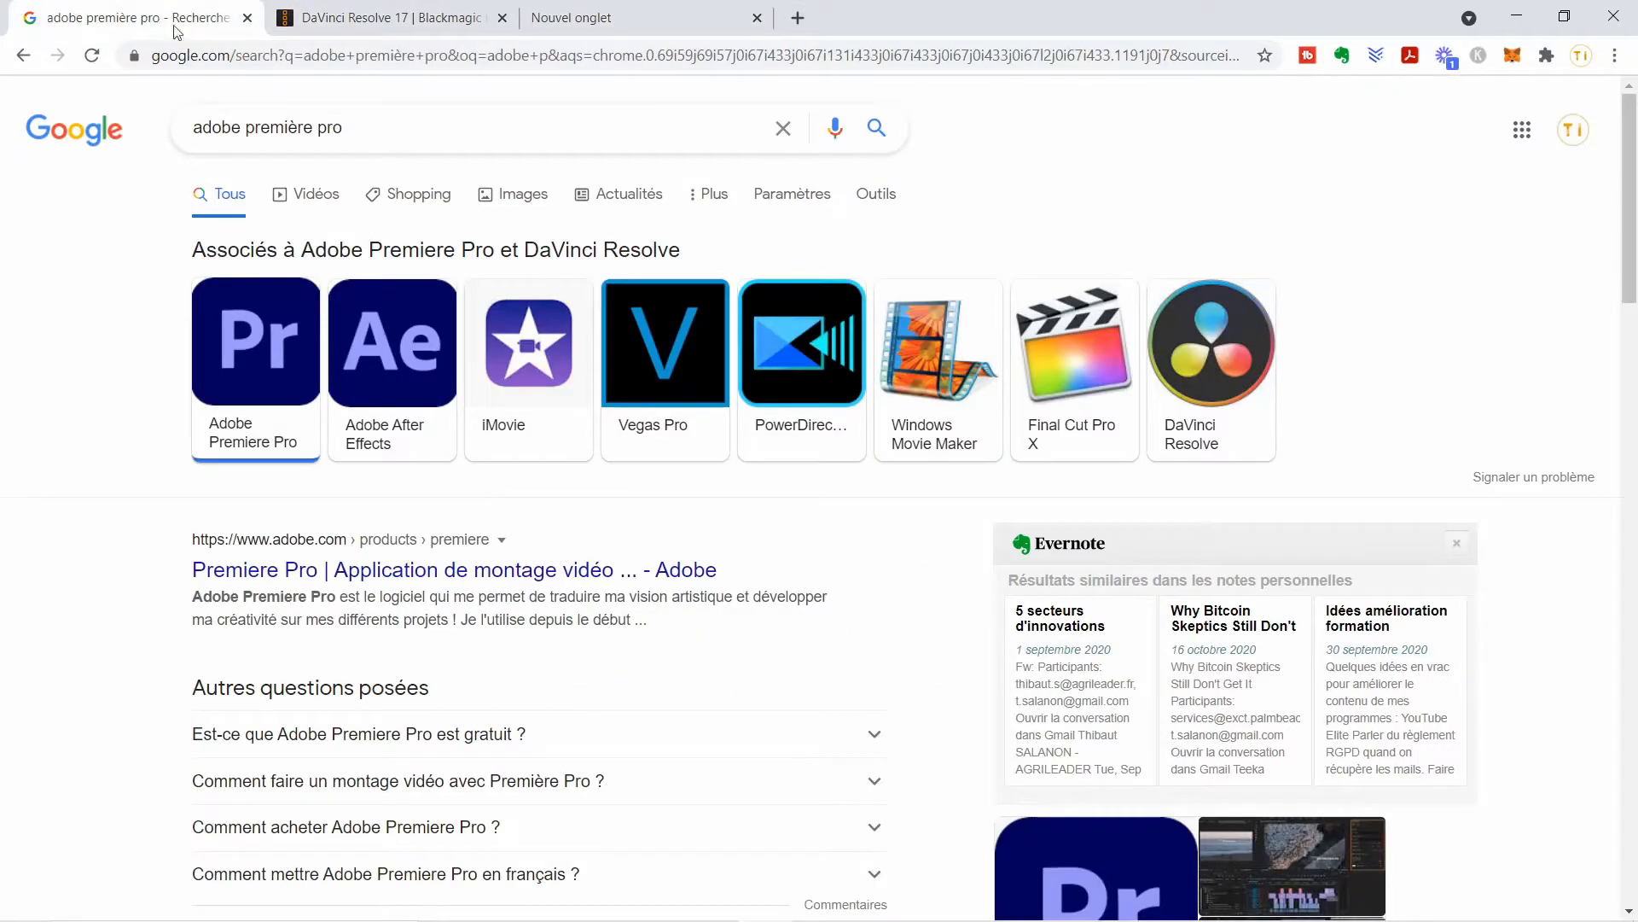
{"action": "left_click", "coordinate": [481, 195]}
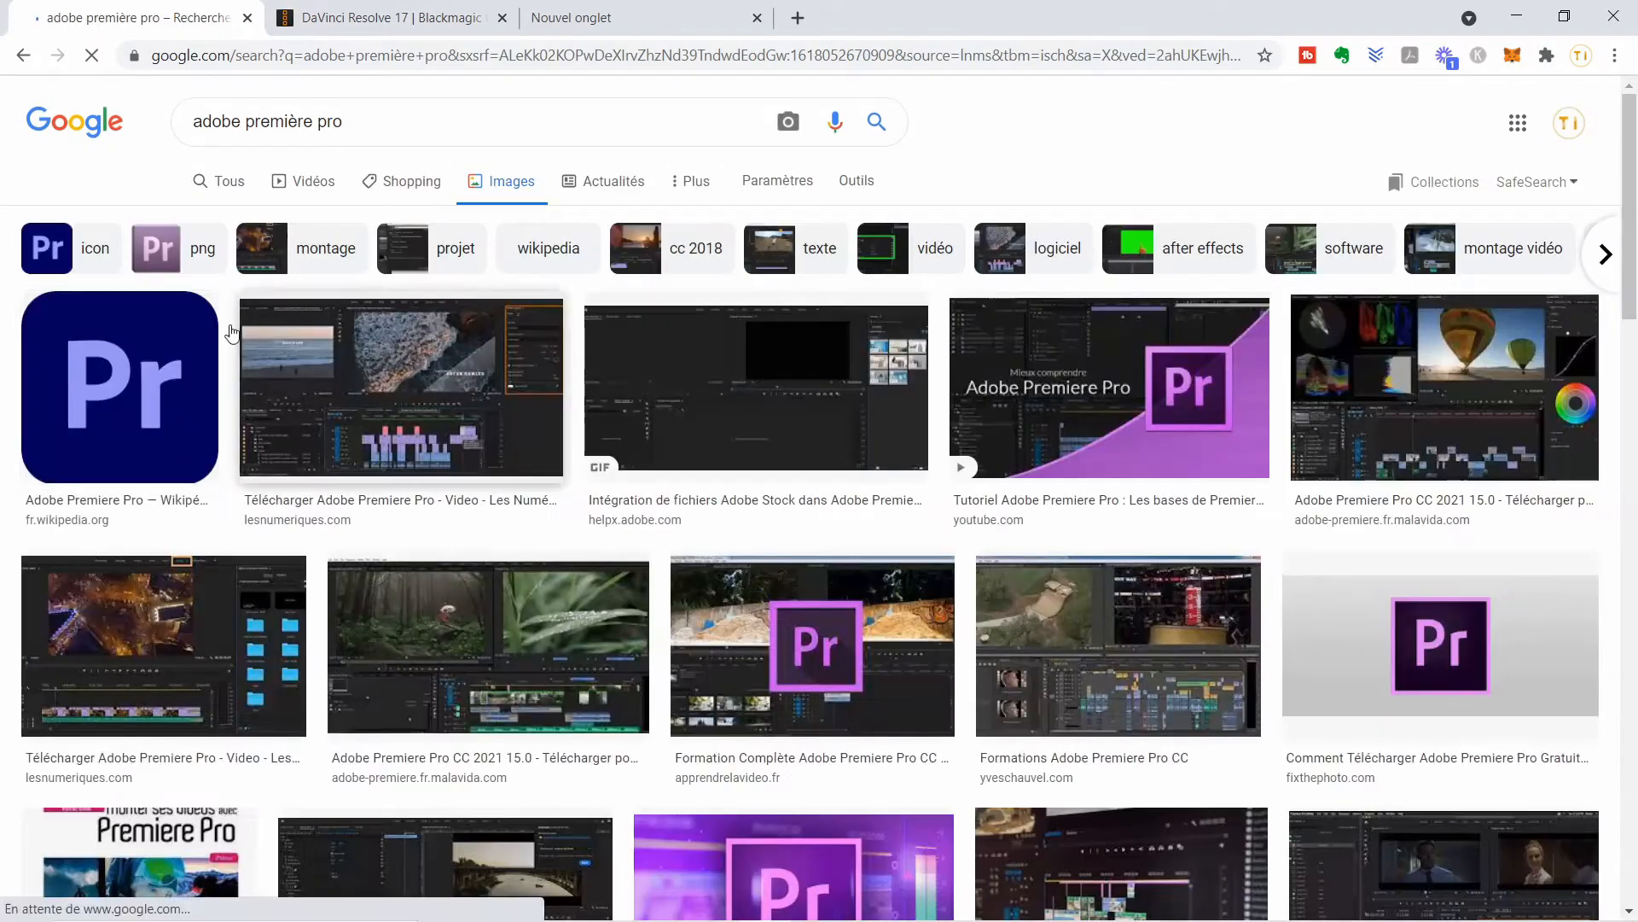
Preview the Wikipedia Premiere Pro logo and open the purple 1920 × 1080 Premiere Pro image from Pinterest
{"action": "left_click", "coordinate": [128, 393]}
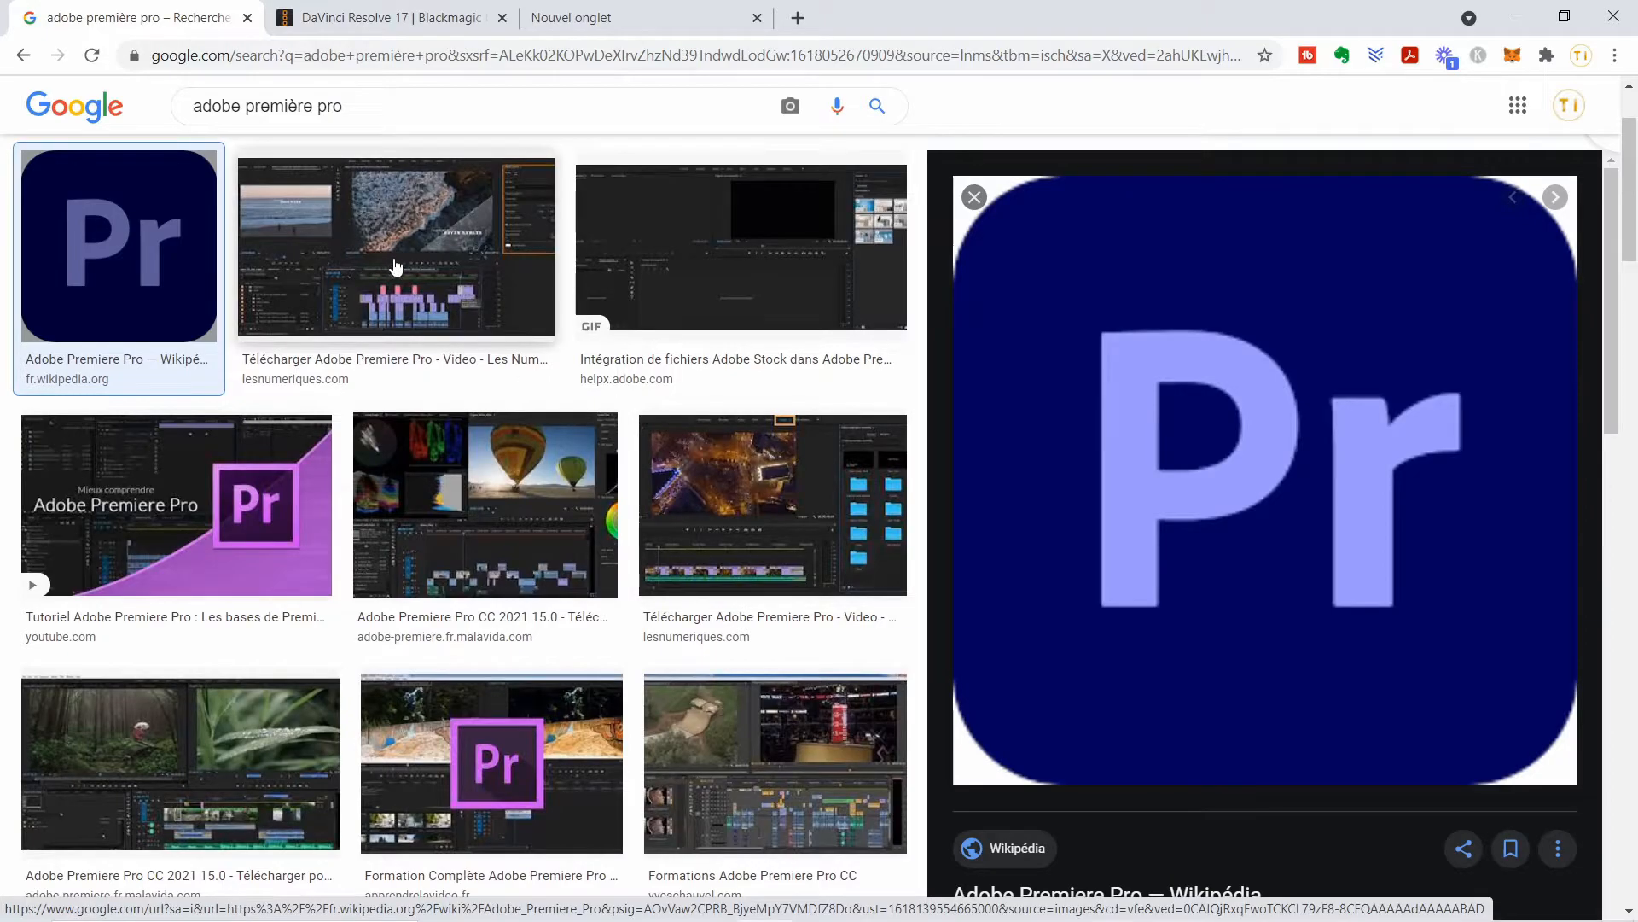
{"action": "scroll", "coordinate": [495, 588], "scroll_direction": "down", "scroll_amount": 5}
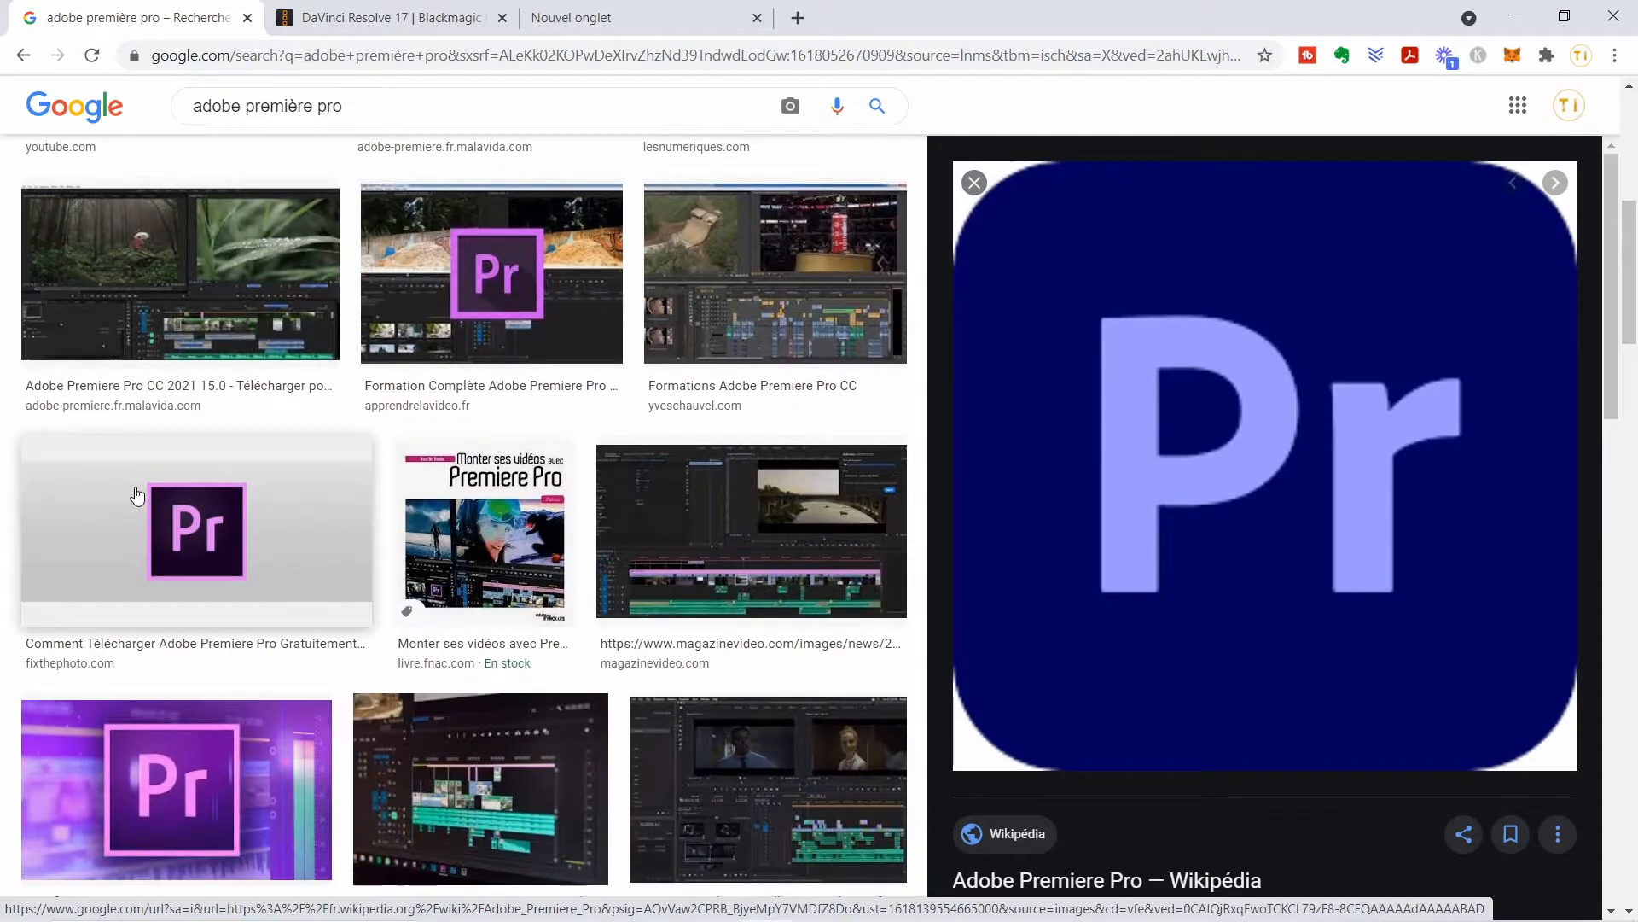
{"action": "left_click", "coordinate": [179, 794]}
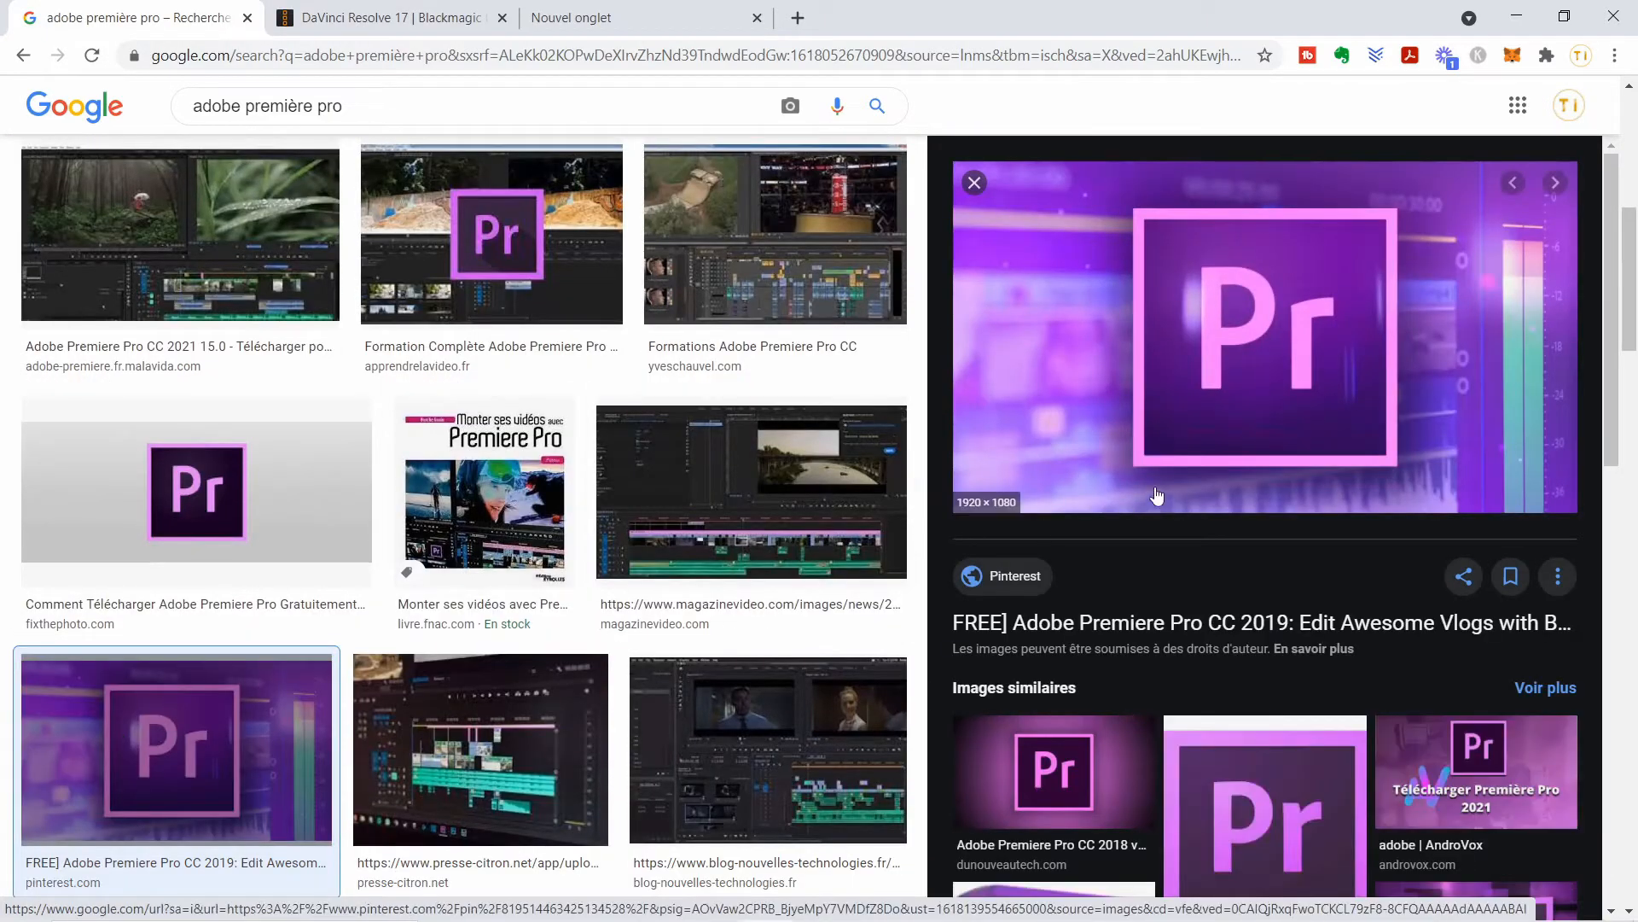
Save the purple 1920 × 1080 Premiere Pro image from the Google results to the computer
{"action": "right_click", "coordinate": [1172, 368]}
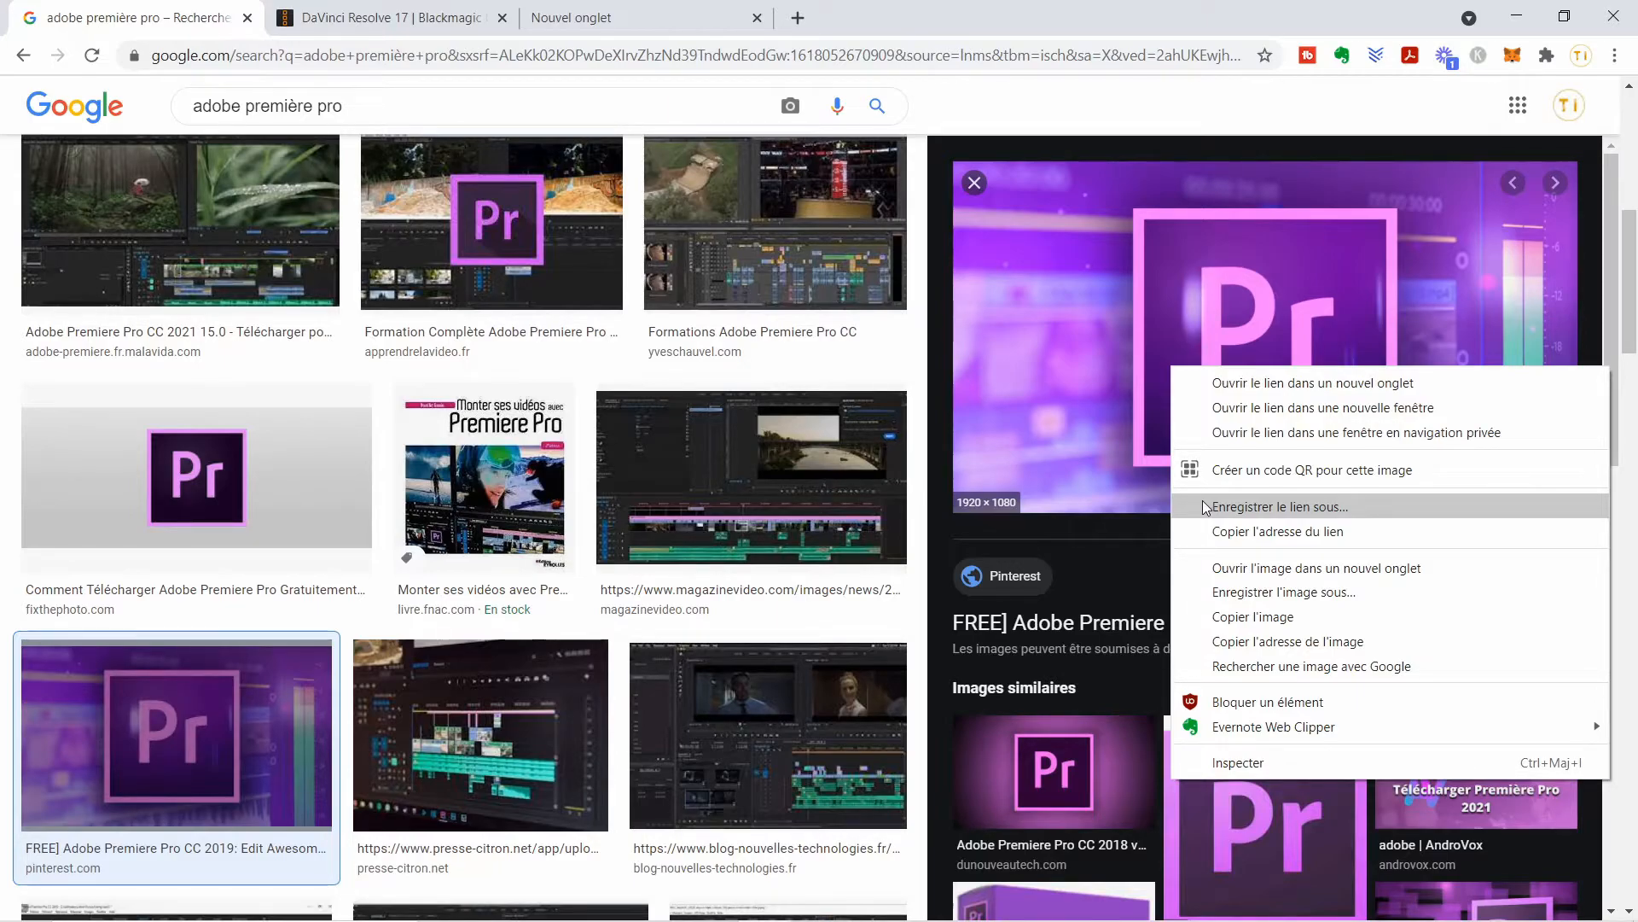
{"action": "left_click", "coordinate": [1194, 591]}
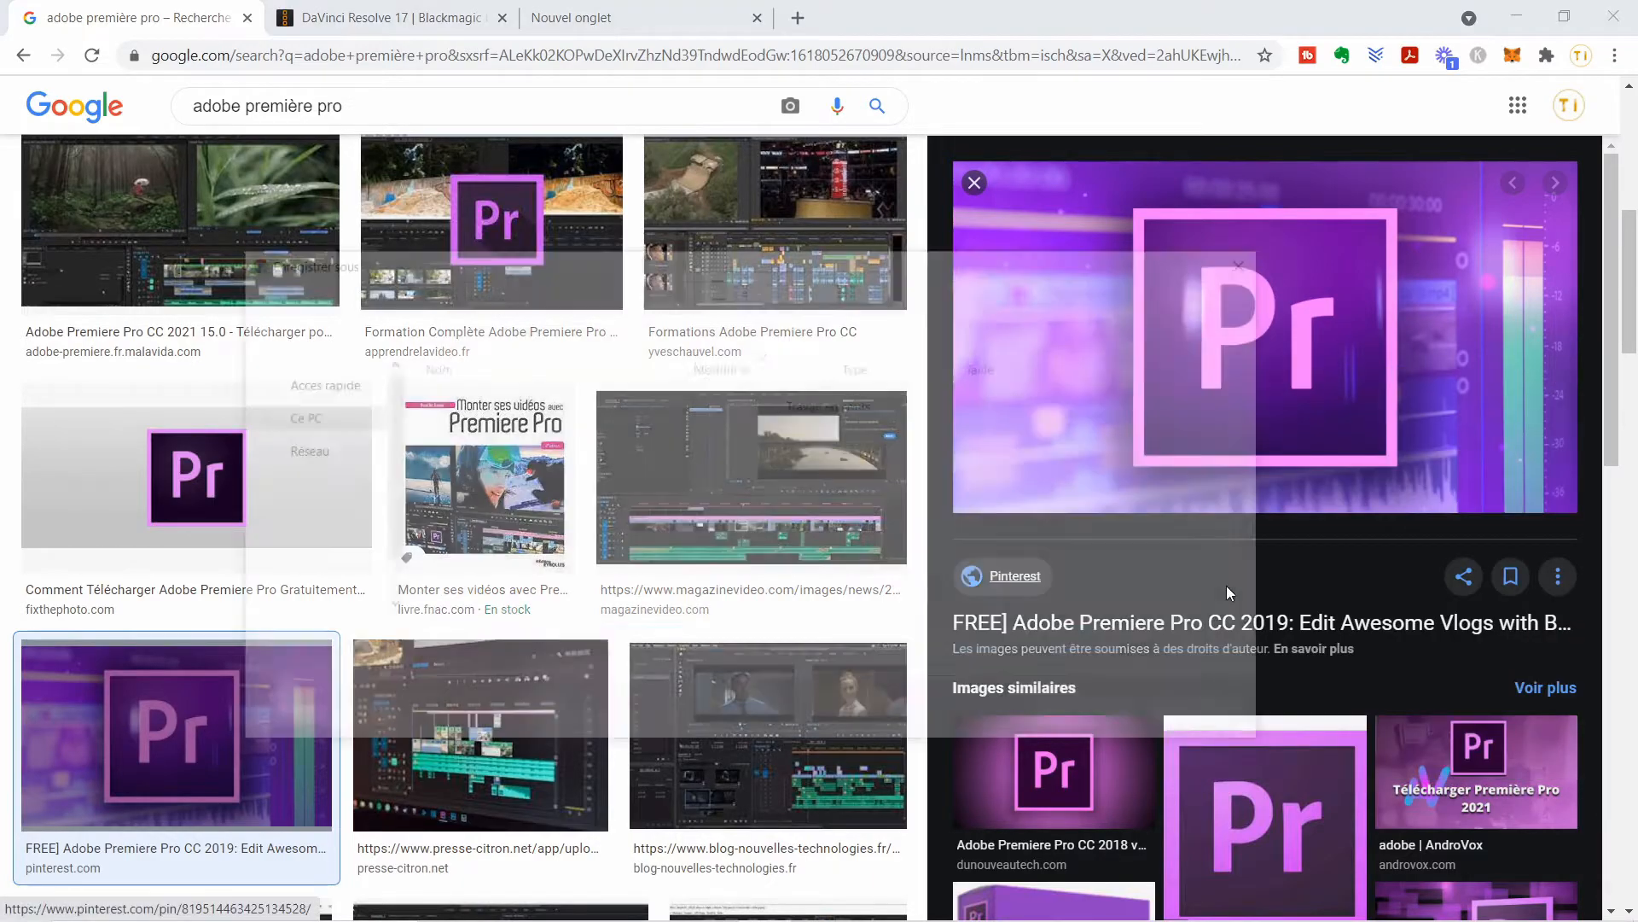
{"action": "left_click", "coordinate": [1074, 723]}
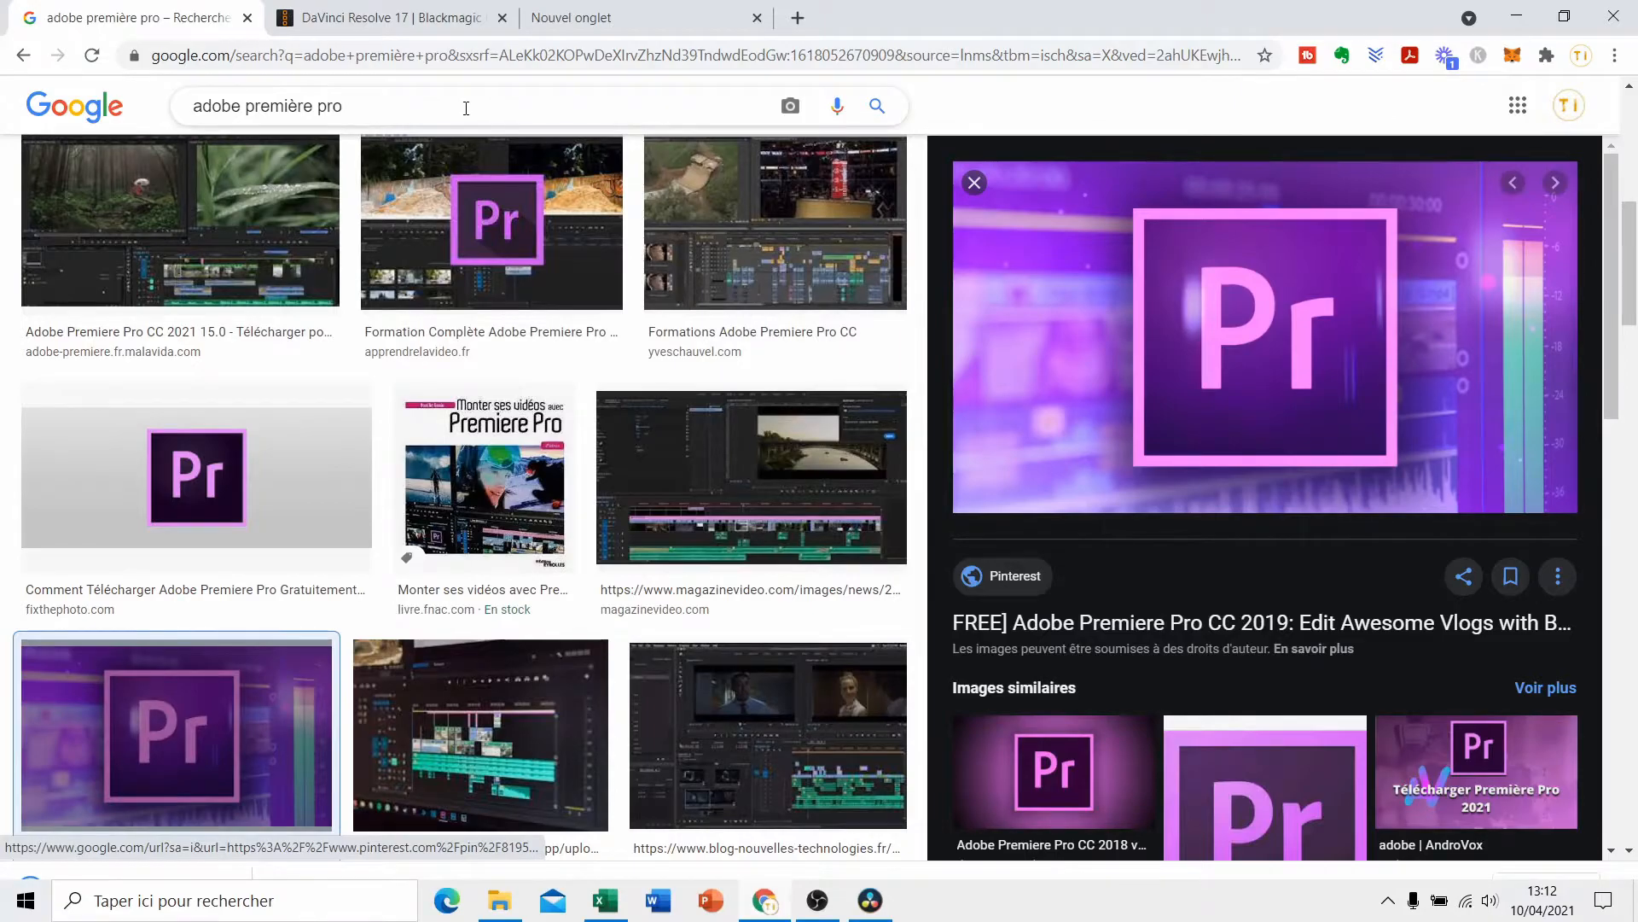
Switch to DaVinci Resolve and import the image bcb3735140b53506b8ef533439ac67d1 from the Téléchargements folder into the media pool
{"action": "left_click", "coordinate": [818, 913]}
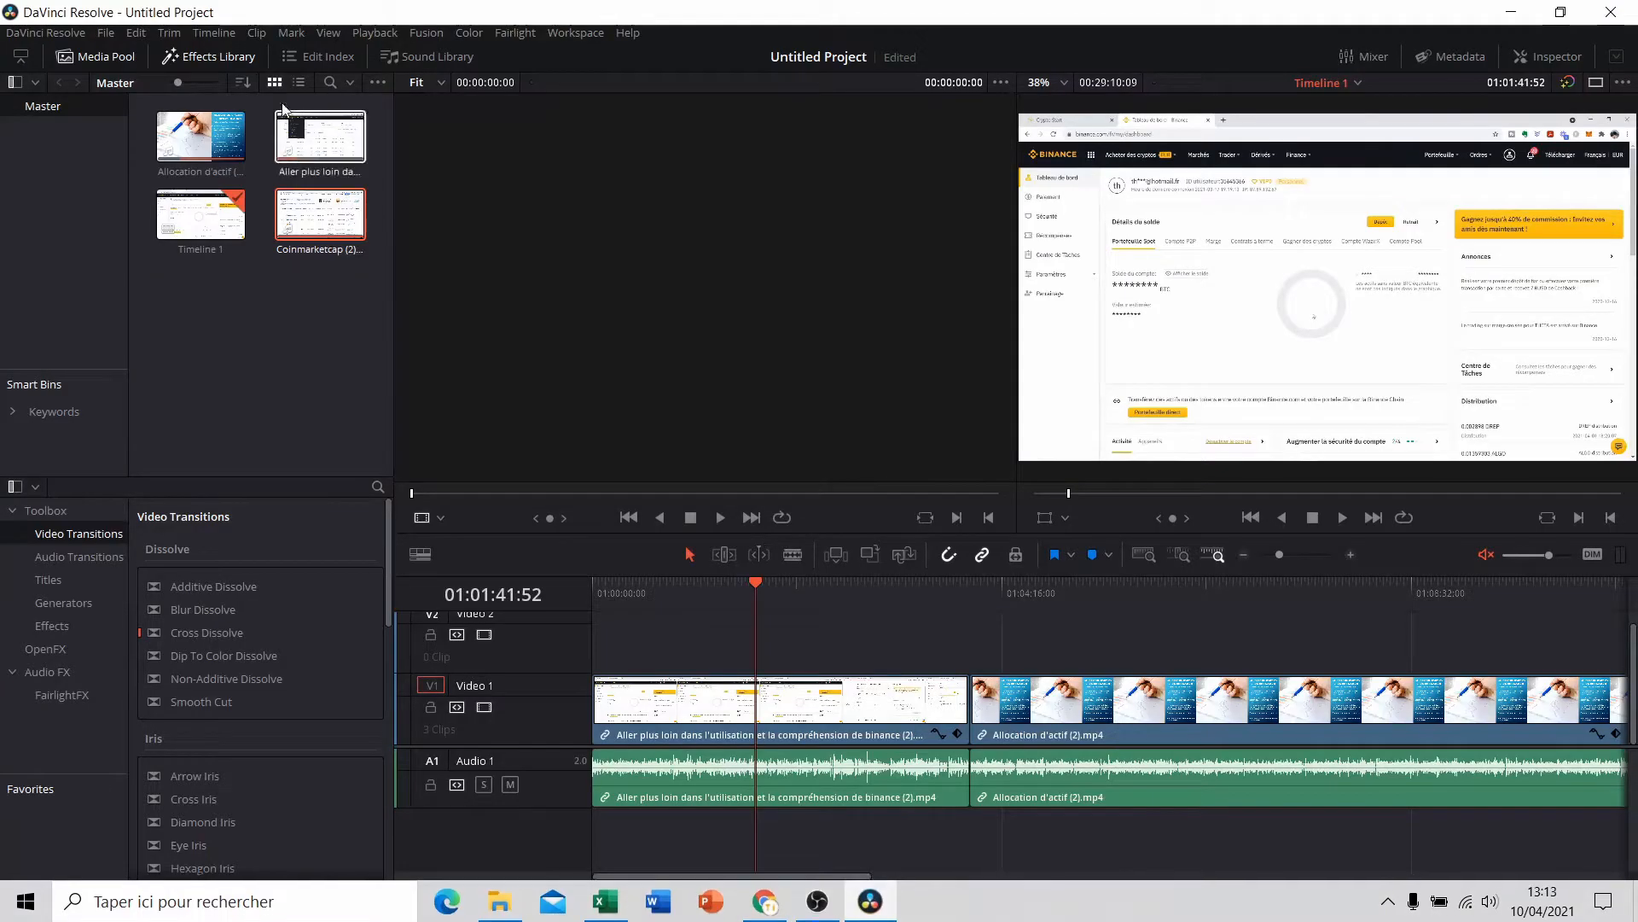
{"action": "left_click", "coordinate": [106, 33]}
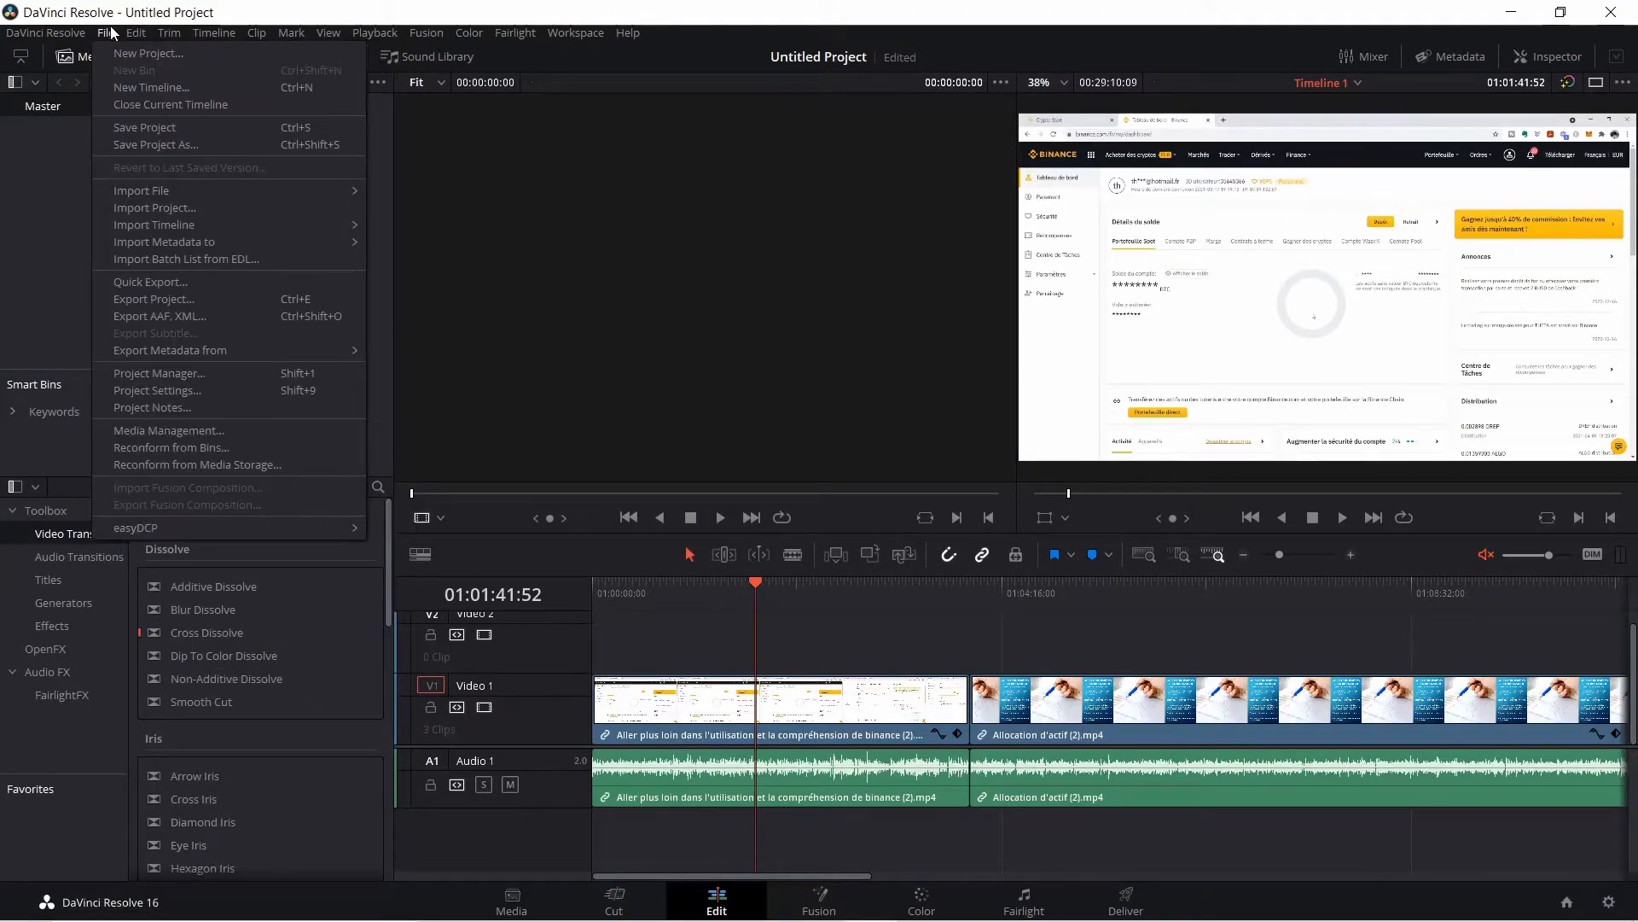
{"action": "mouse_move", "coordinate": [319, 193]}
{"action": "left_click", "coordinate": [512, 193]}
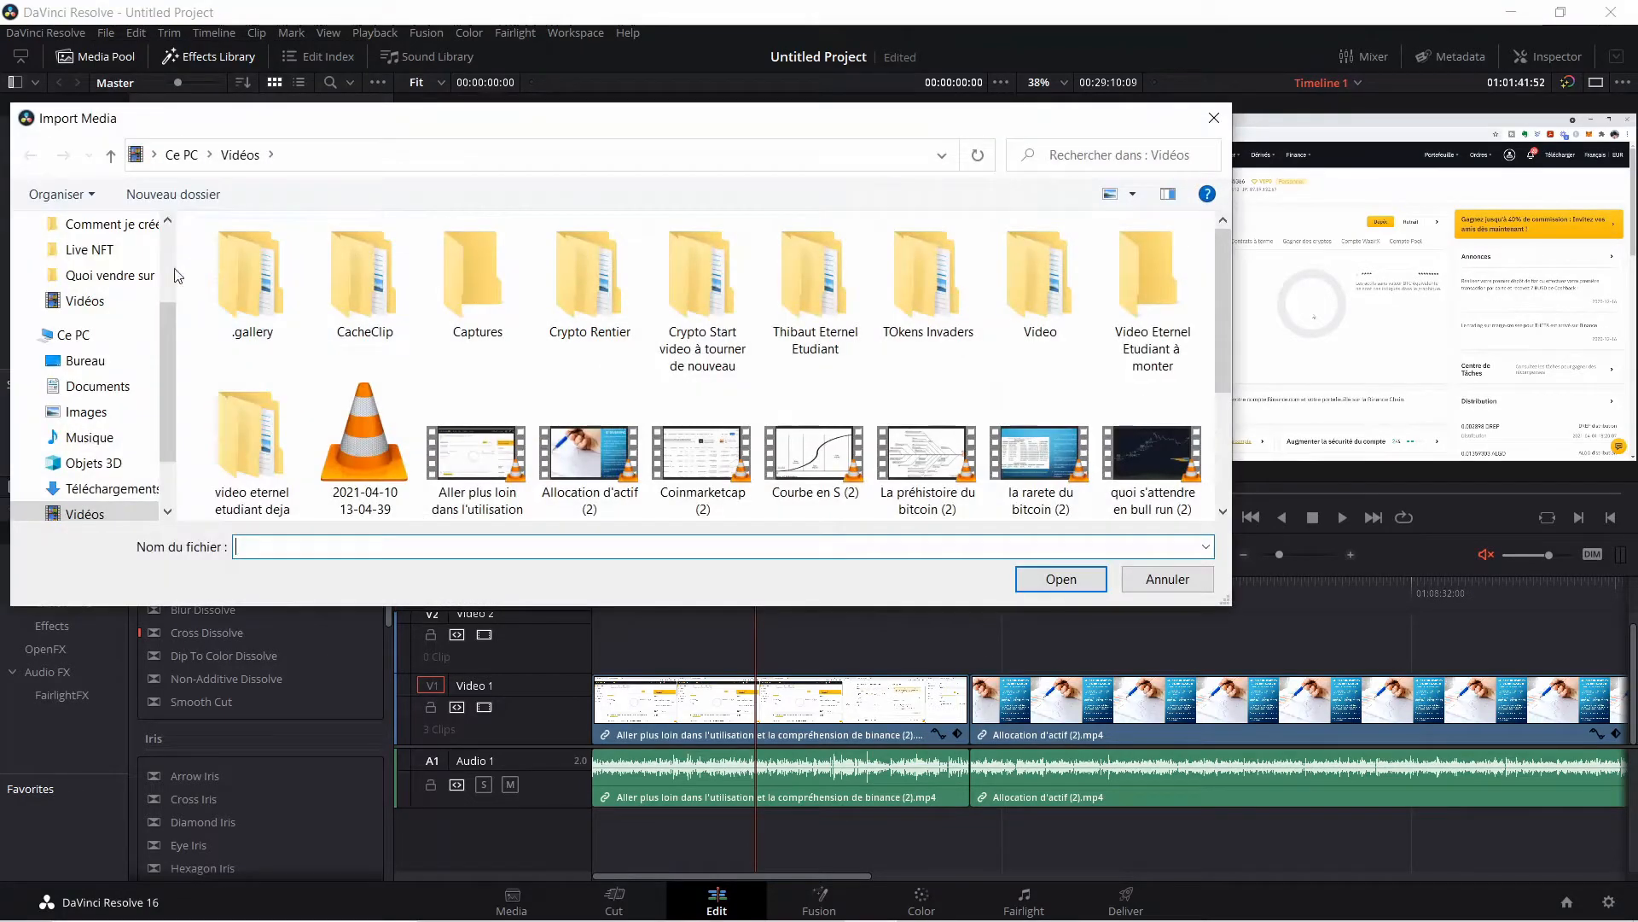
{"action": "left_click", "coordinate": [98, 488]}
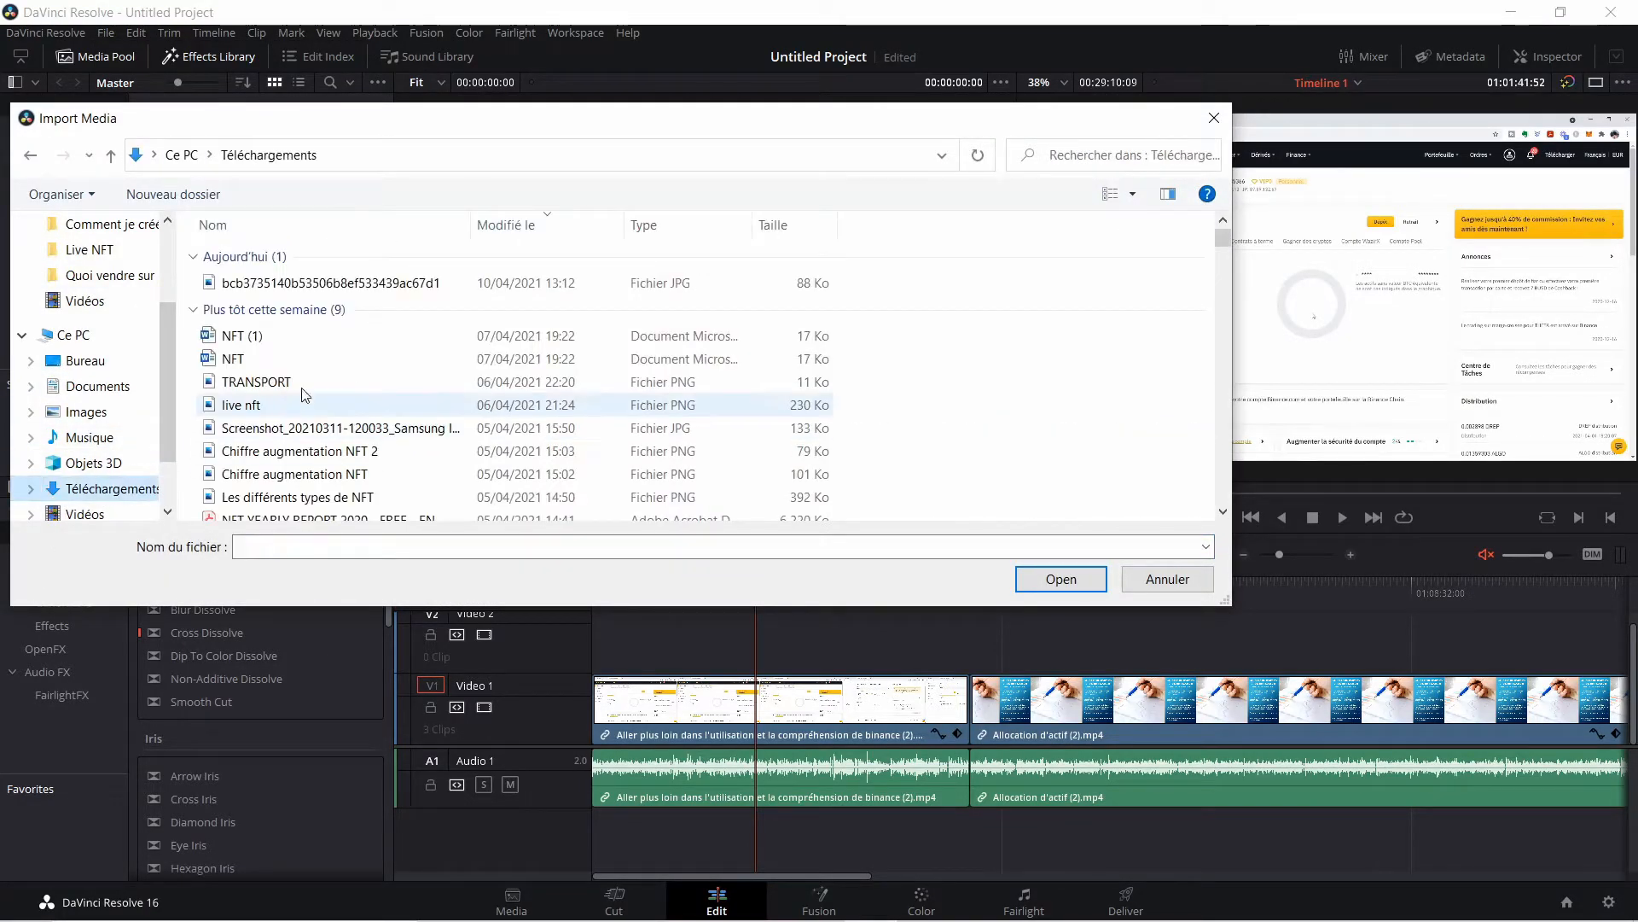
{"action": "left_click", "coordinate": [297, 283]}
{"action": "left_click", "coordinate": [1061, 579]}
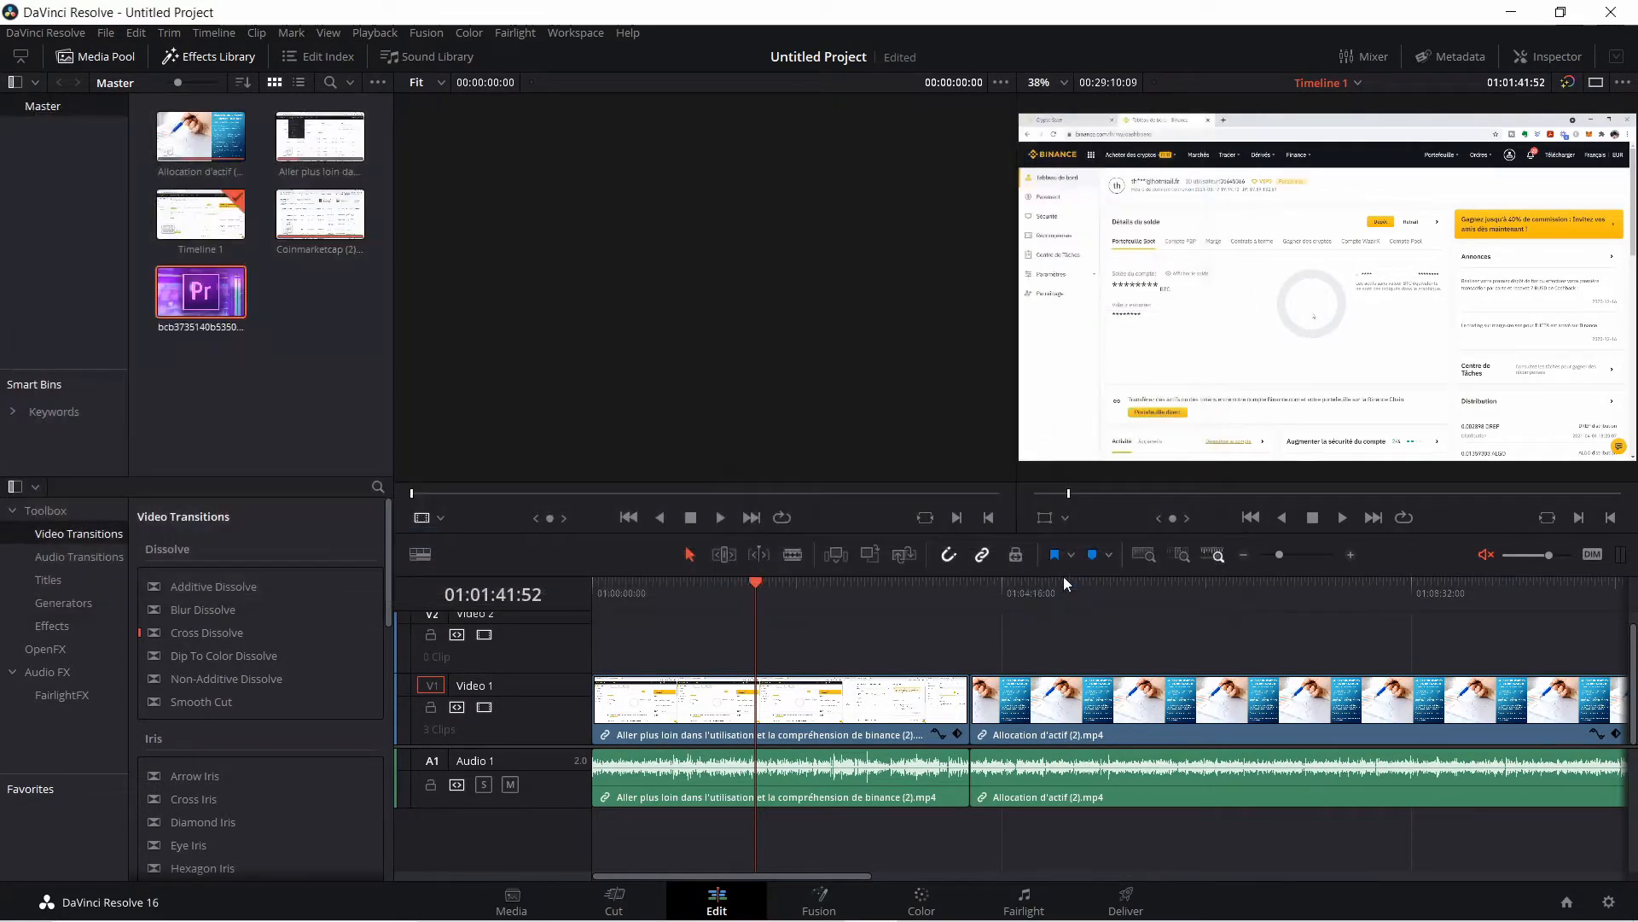
Place the imported Premiere Pro image on Video 2 at 01:01:41:52 and extend it to about 15 seconds
{"action": "left_click", "coordinate": [195, 285]}
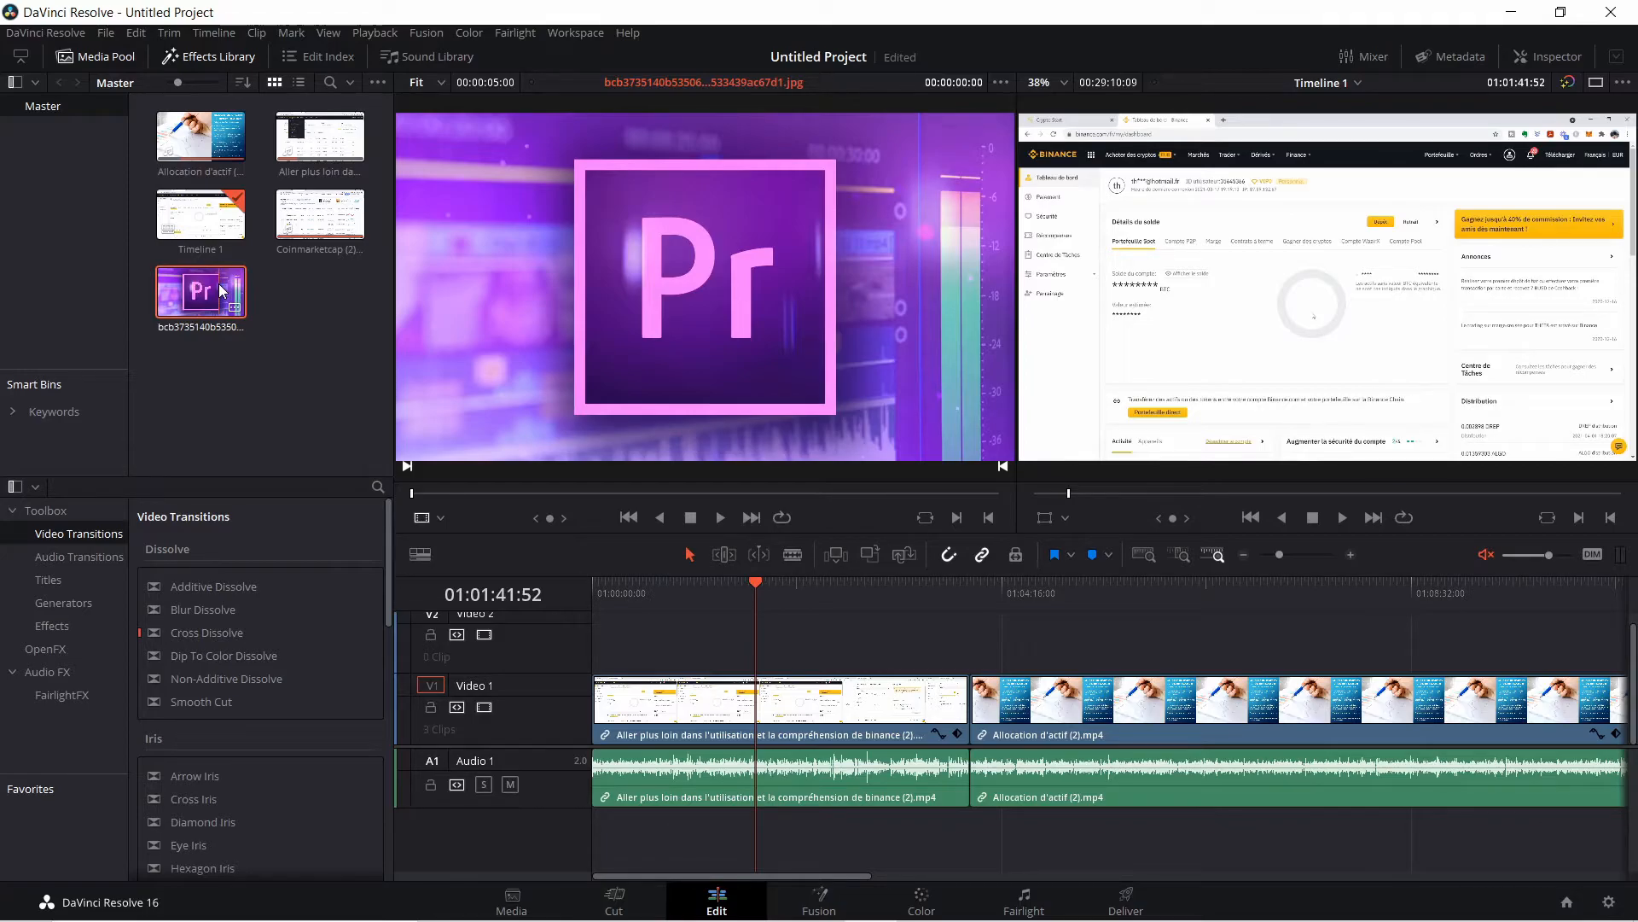
{"action": "left_click_drag", "start_coordinate": [220, 290], "coordinate": [762, 644]}
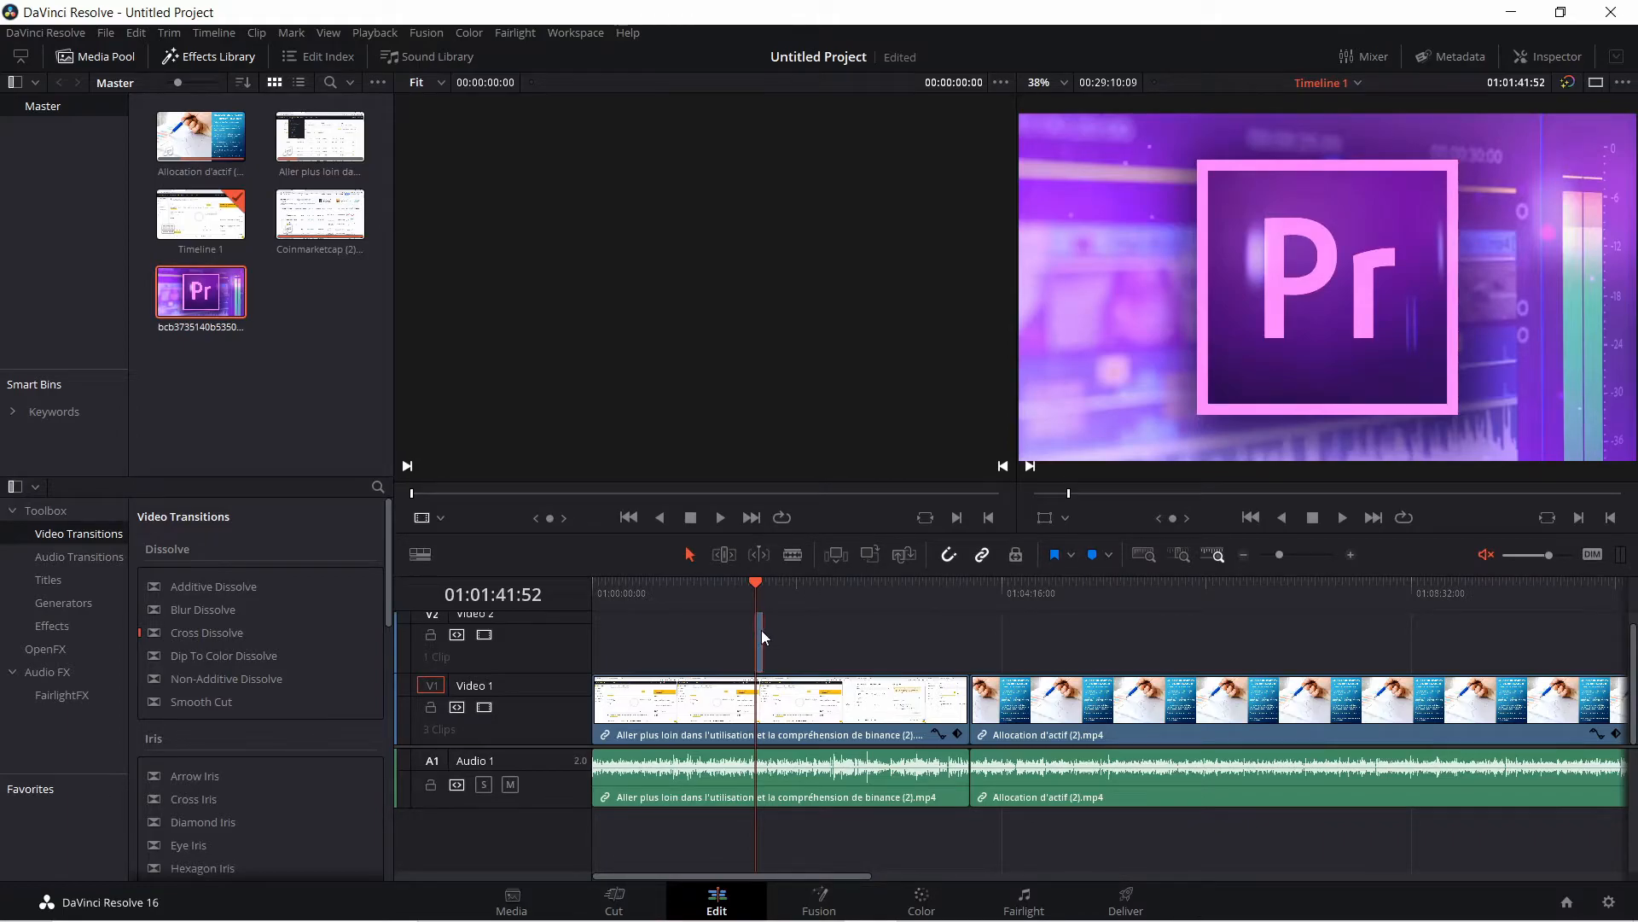
{"action": "left_click", "coordinate": [1350, 555]}
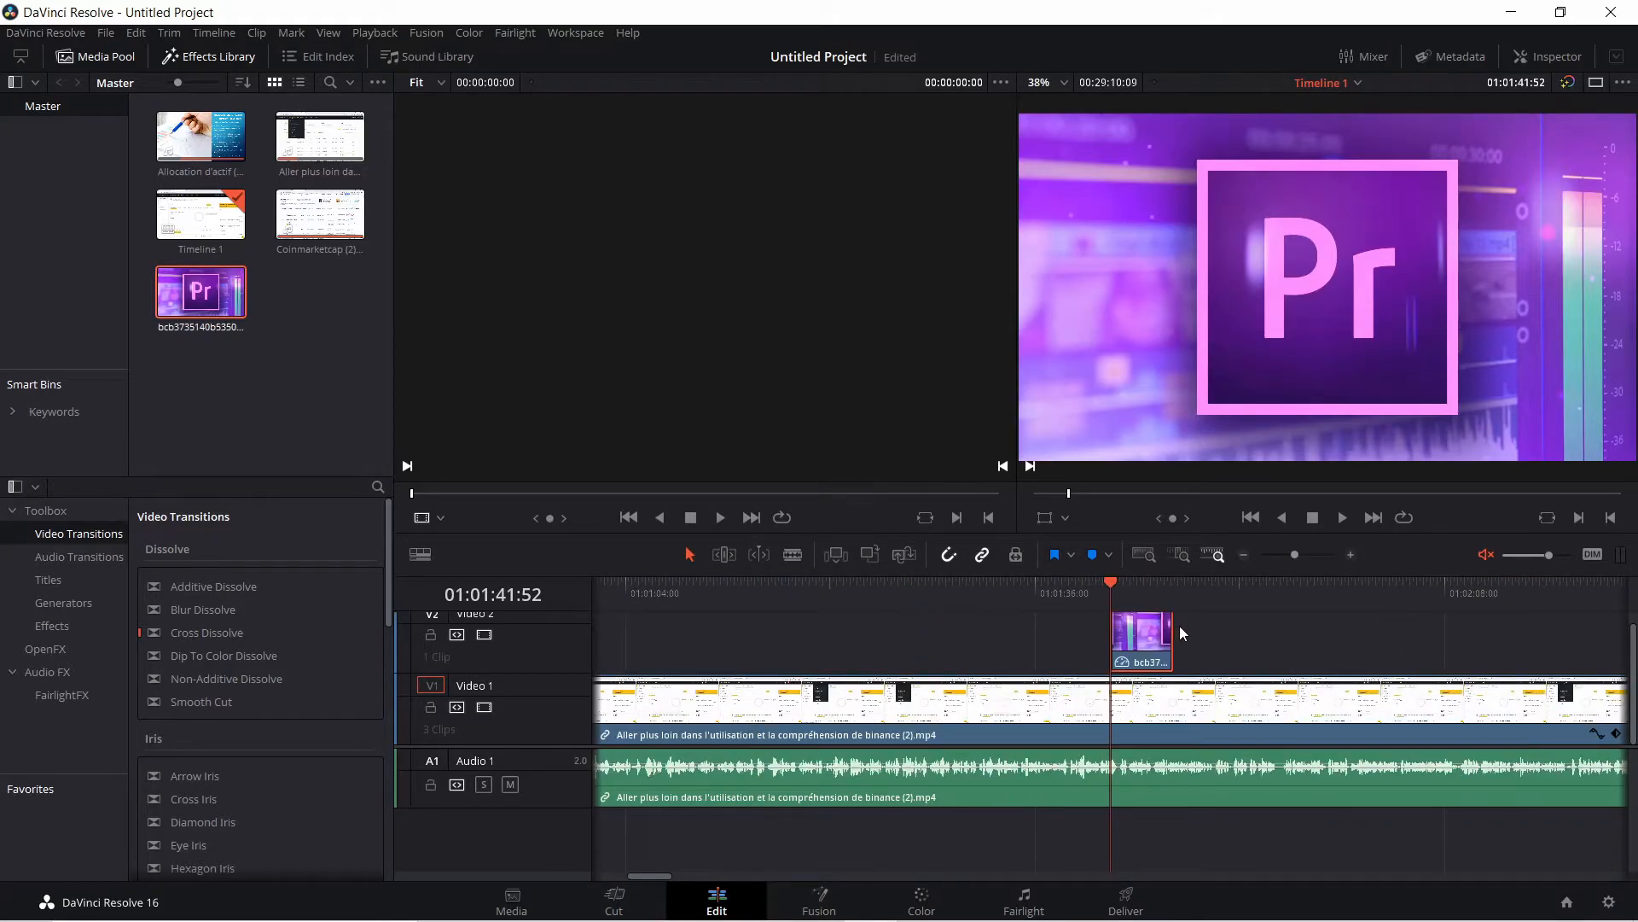
{"action": "left_click_drag", "start_coordinate": [1175, 629], "coordinate": [1303, 625]}
{"action": "left_click", "coordinate": [1192, 629]}
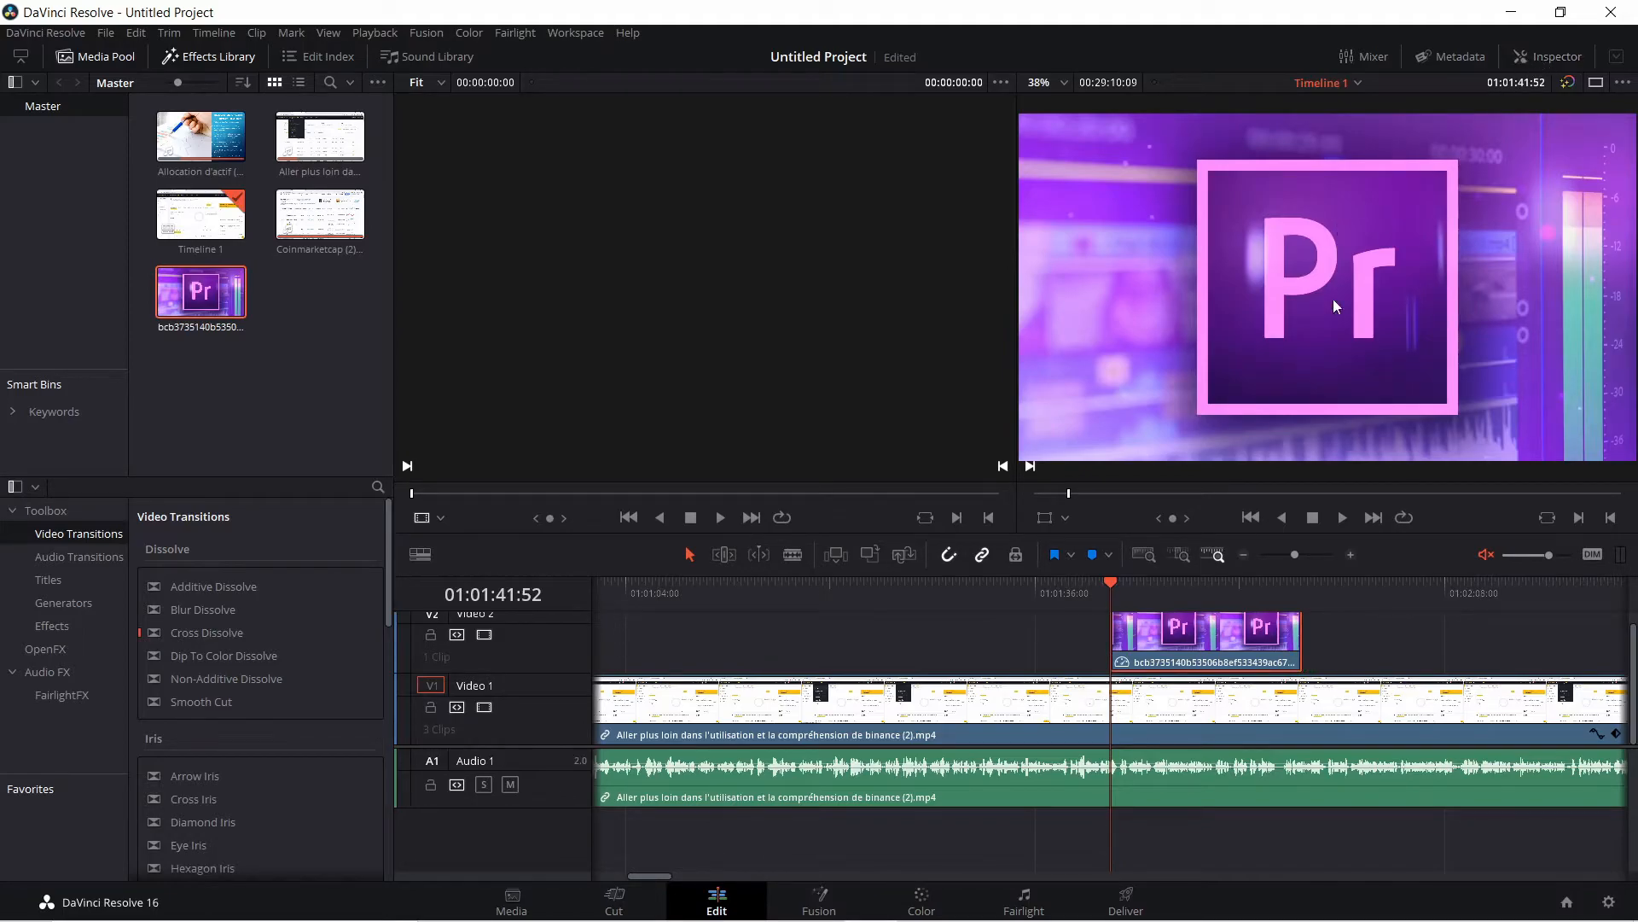
Set the image clip's zoom to 0.420 and its position to X -5 and Y -309
{"action": "double_click", "coordinate": [1186, 636]}
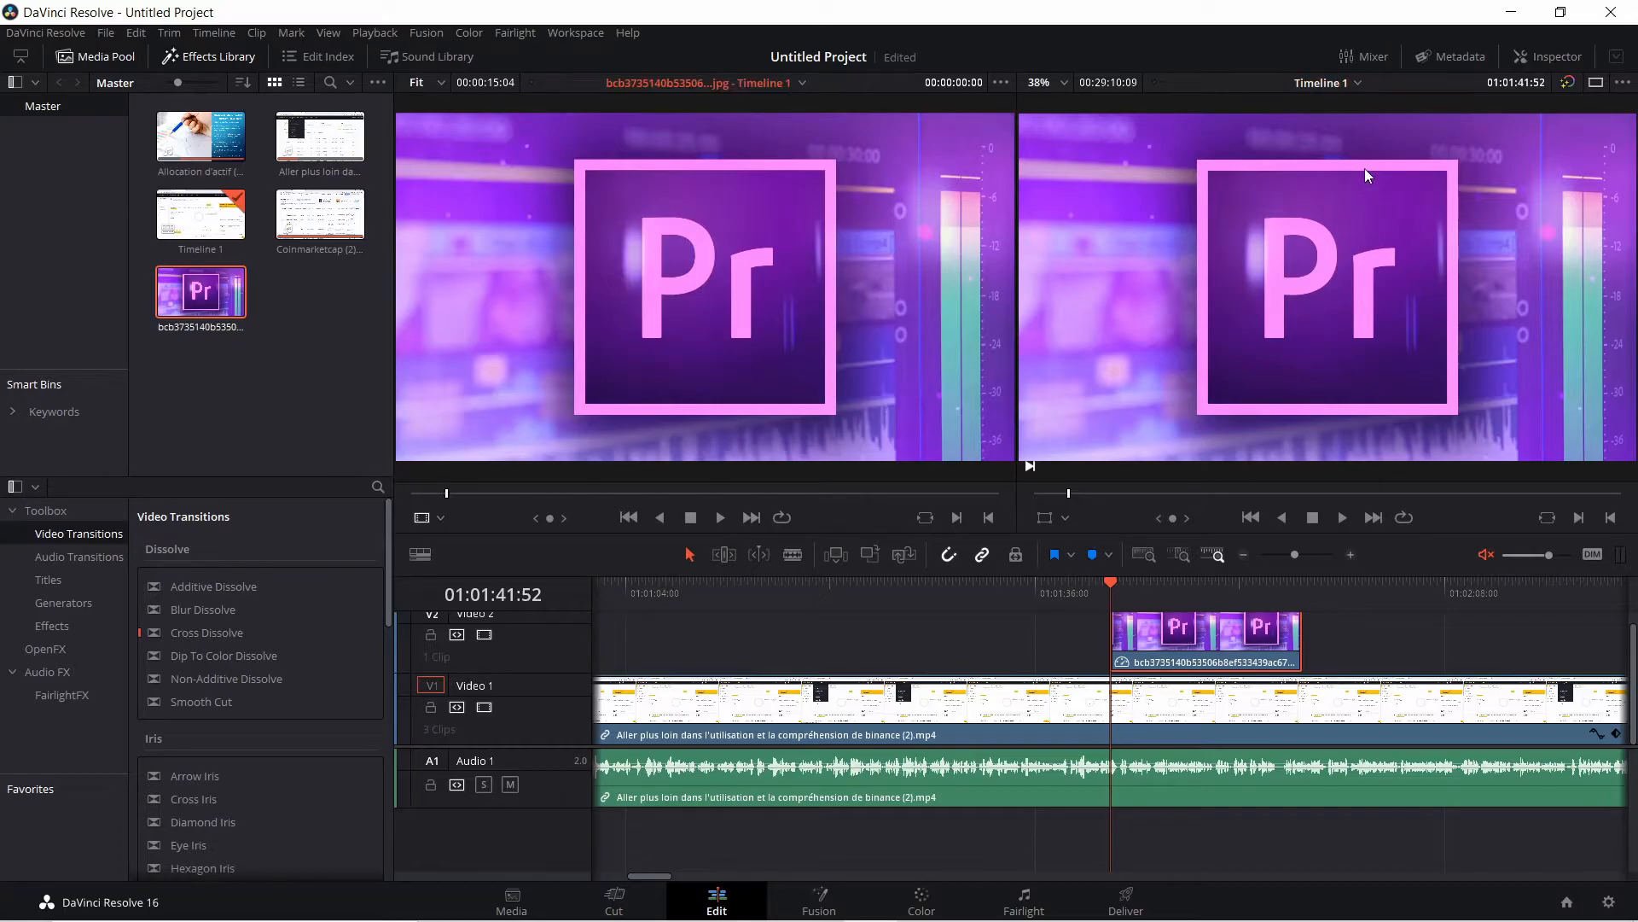
{"action": "left_click", "coordinate": [1525, 58]}
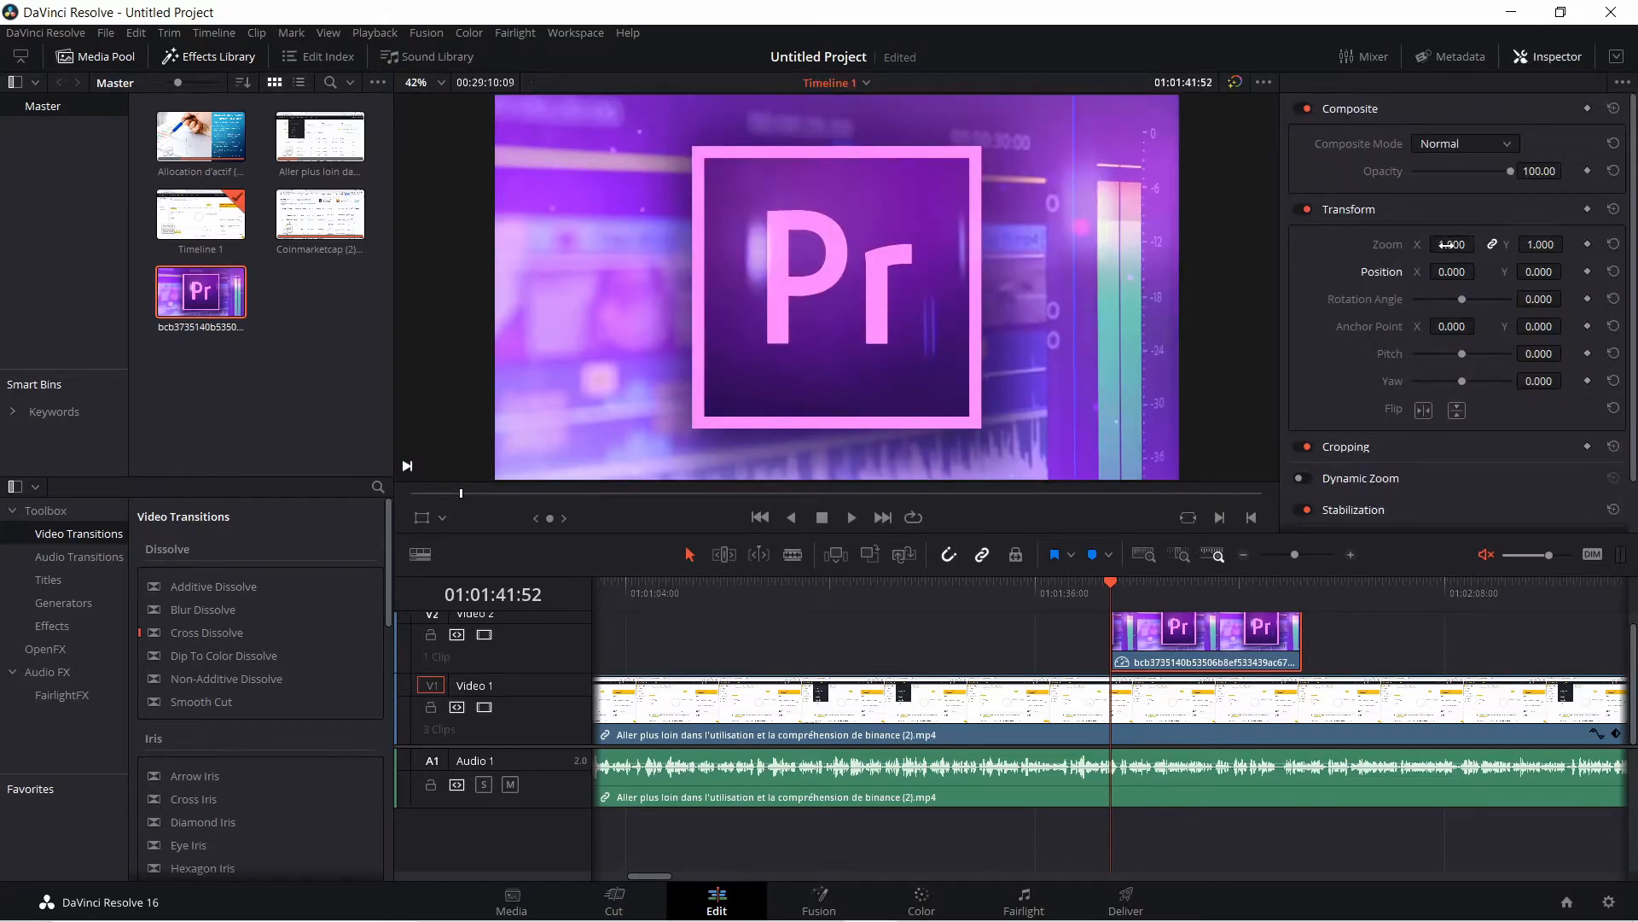
{"action": "left_click_drag", "start_coordinate": [1448, 244], "coordinate": [1567, 271]}
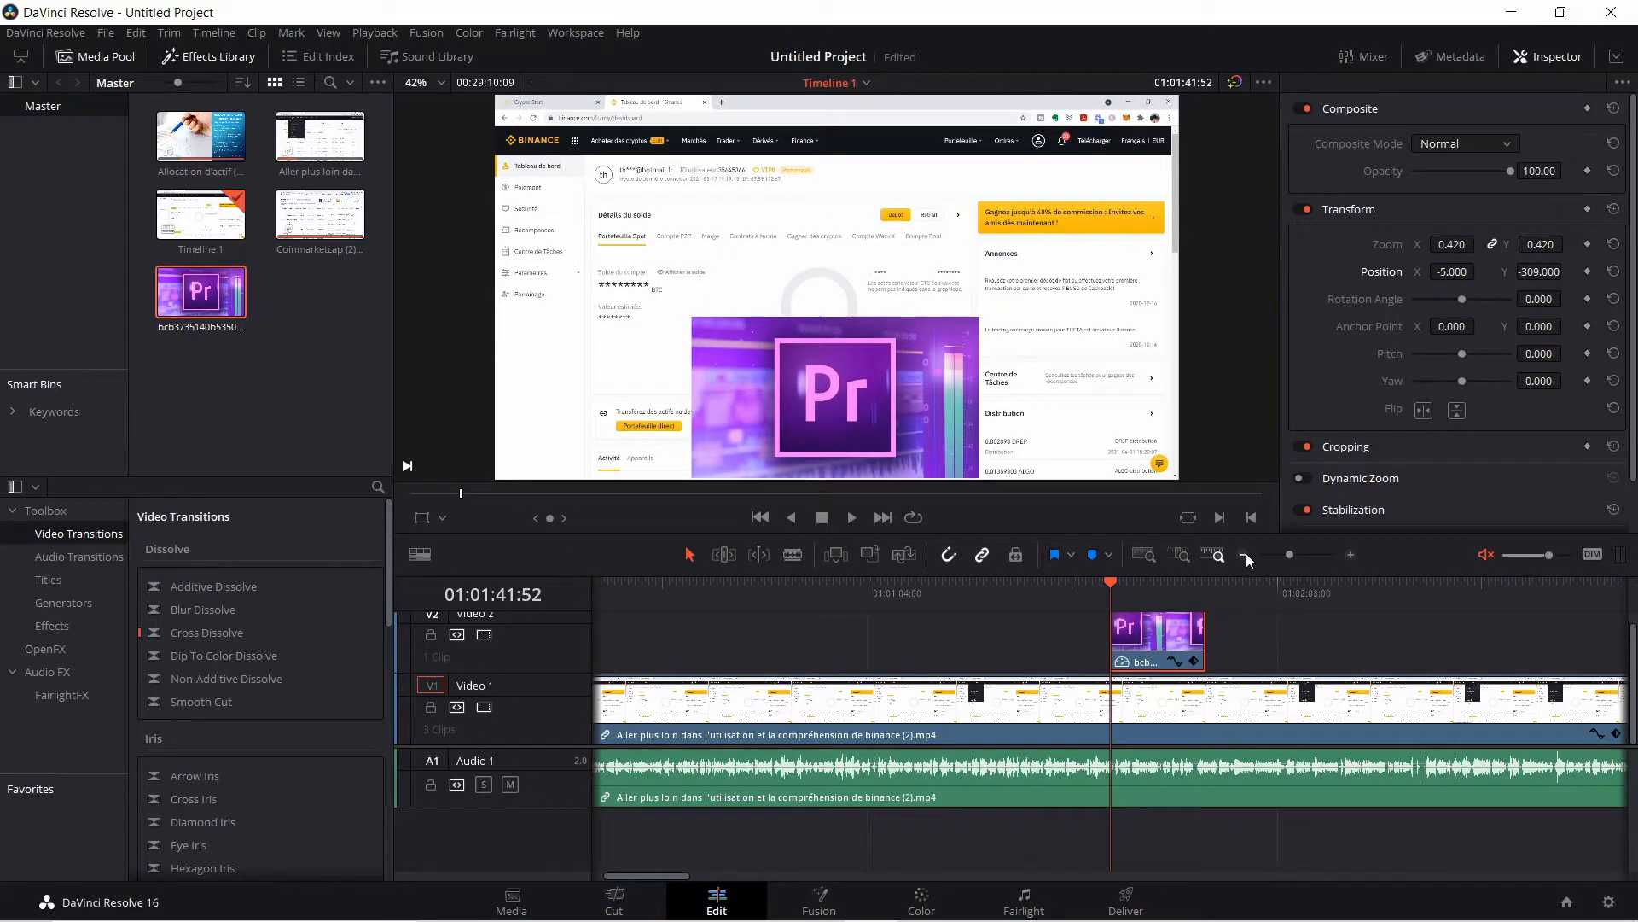
Play back the section with the image overlay and set the image's Y position to -196
{"action": "left_click", "coordinate": [1244, 555]}
{"action": "mouse_move", "coordinate": [915, 583]}
{"action": "left_mouse_down"}
{"action": "mouse_move", "coordinate": [867, 587]}
{"action": "mouse_move", "coordinate": [898, 581]}
{"action": "left_mouse_up"}
{"action": "left_click", "coordinate": [853, 518]}
{"action": "left_click", "coordinate": [884, 580]}
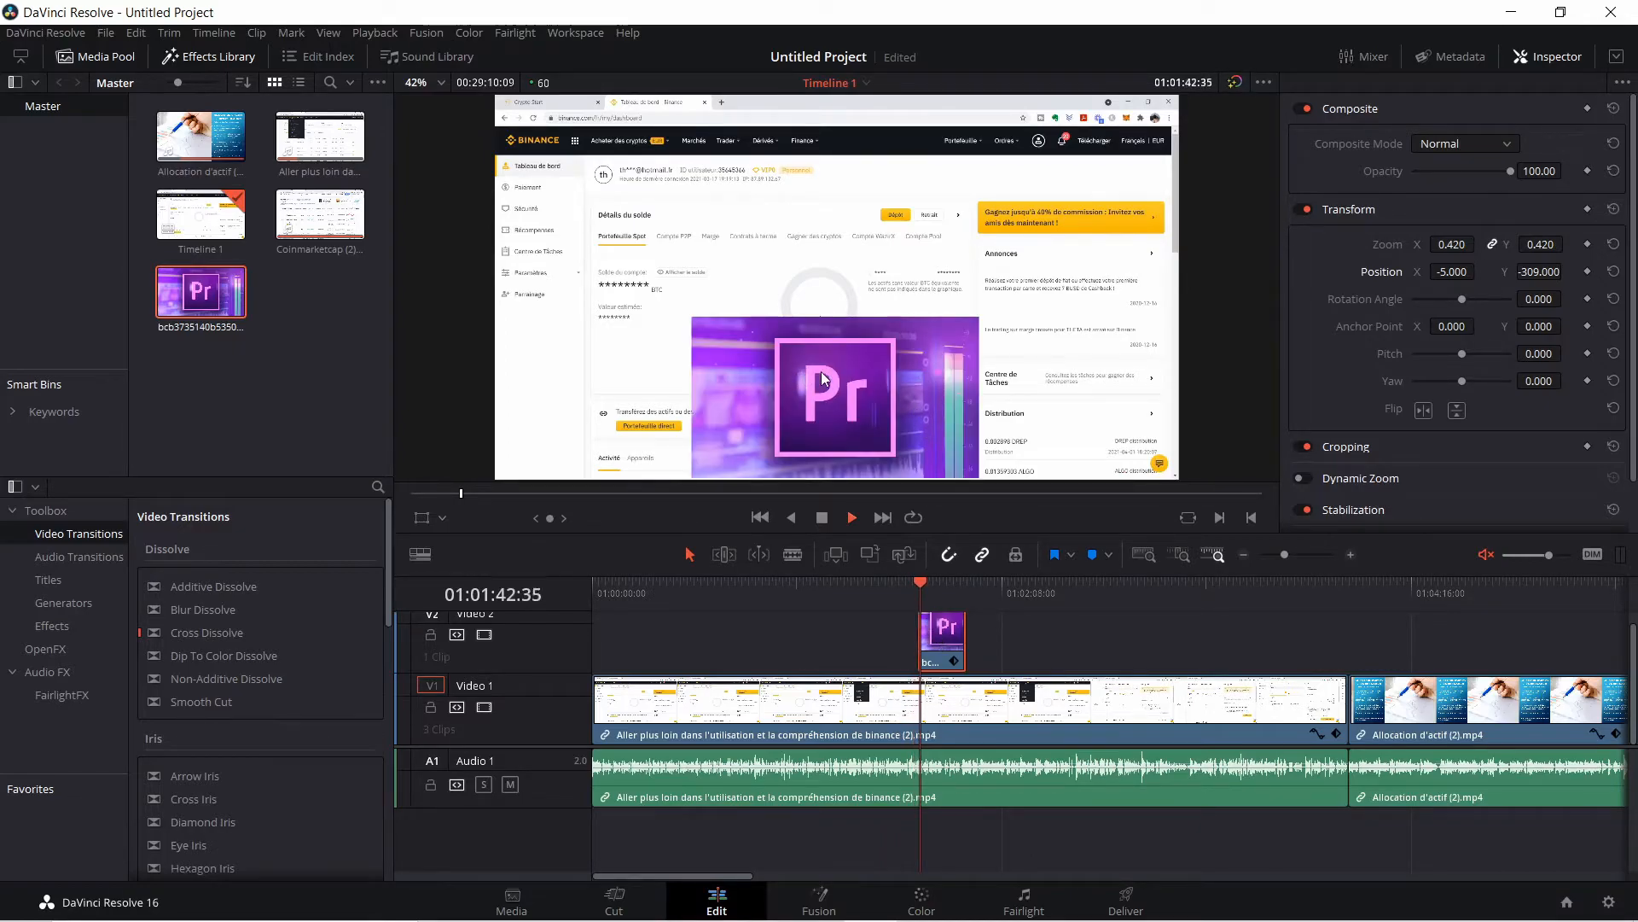
{"action": "left_click_drag", "start_coordinate": [1512, 269], "coordinate": [1618, 271]}
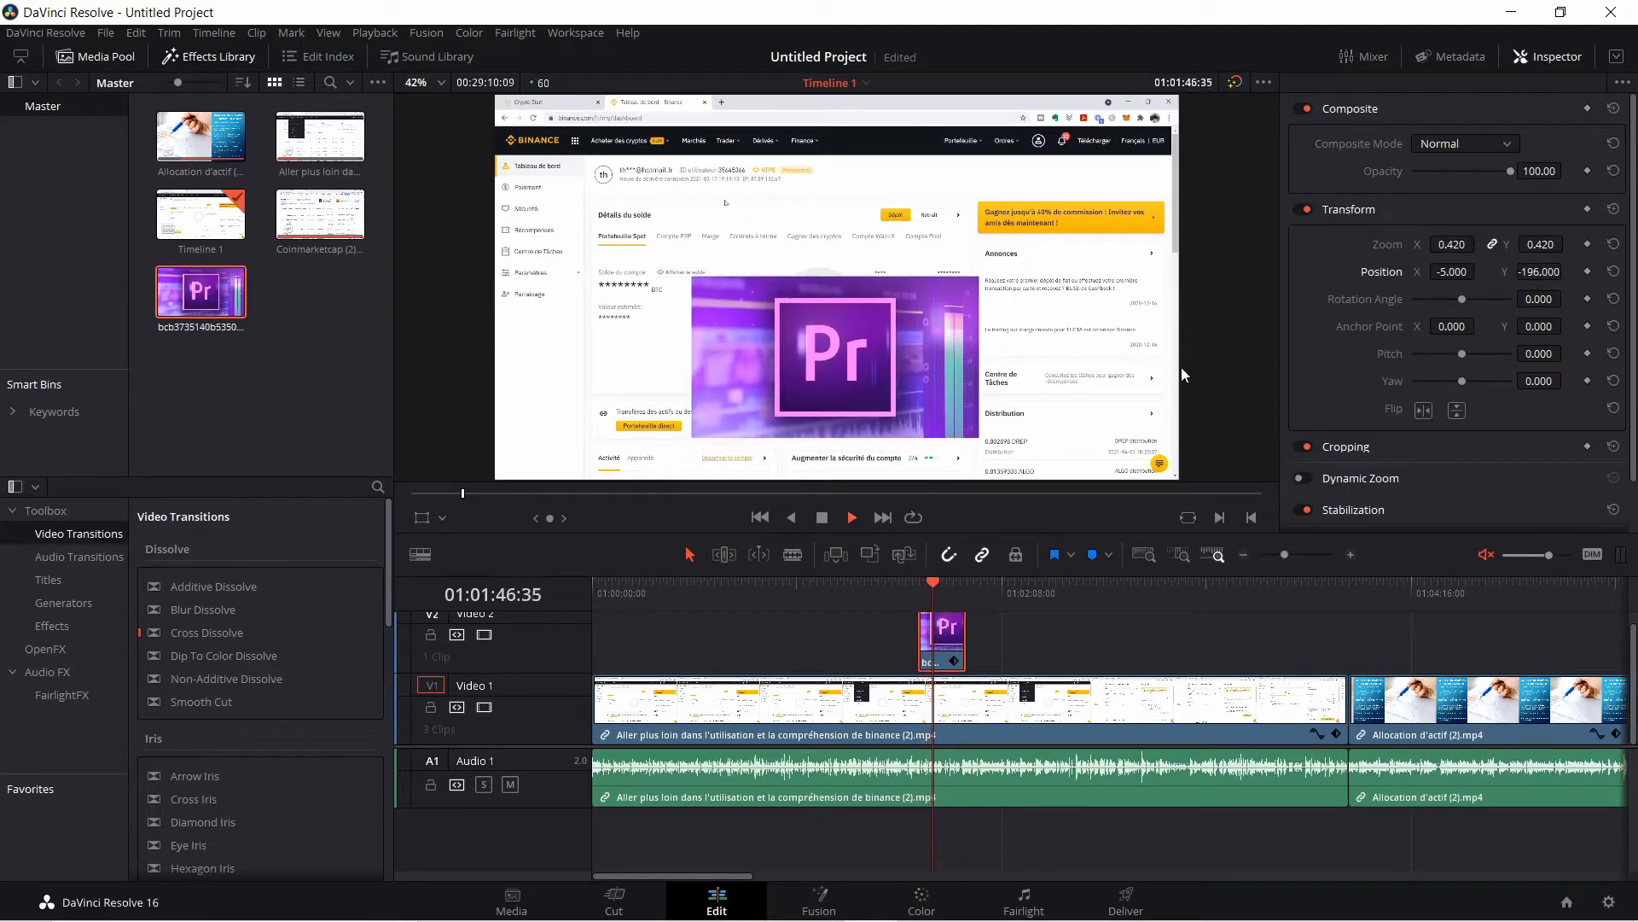
Trim the image clip on Video 2 to about 6 seconds and add a copy of it starting at 01:01:58:17
{"action": "left_click_drag", "start_coordinate": [960, 625], "coordinate": [939, 627]}
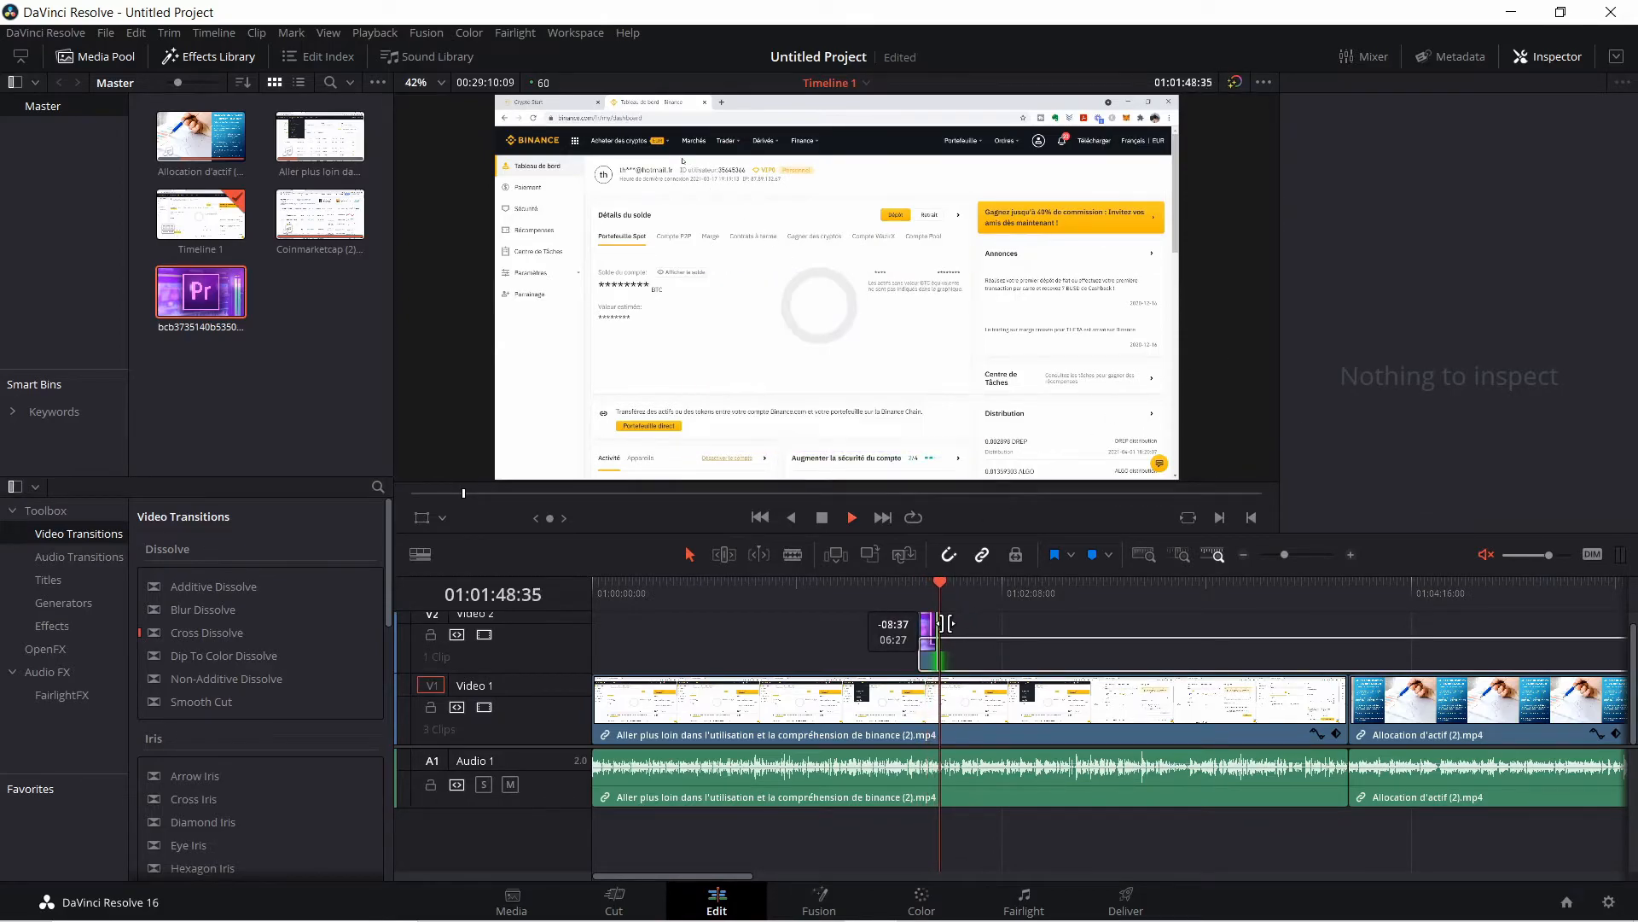
{"action": "left_click", "coordinate": [930, 636]}
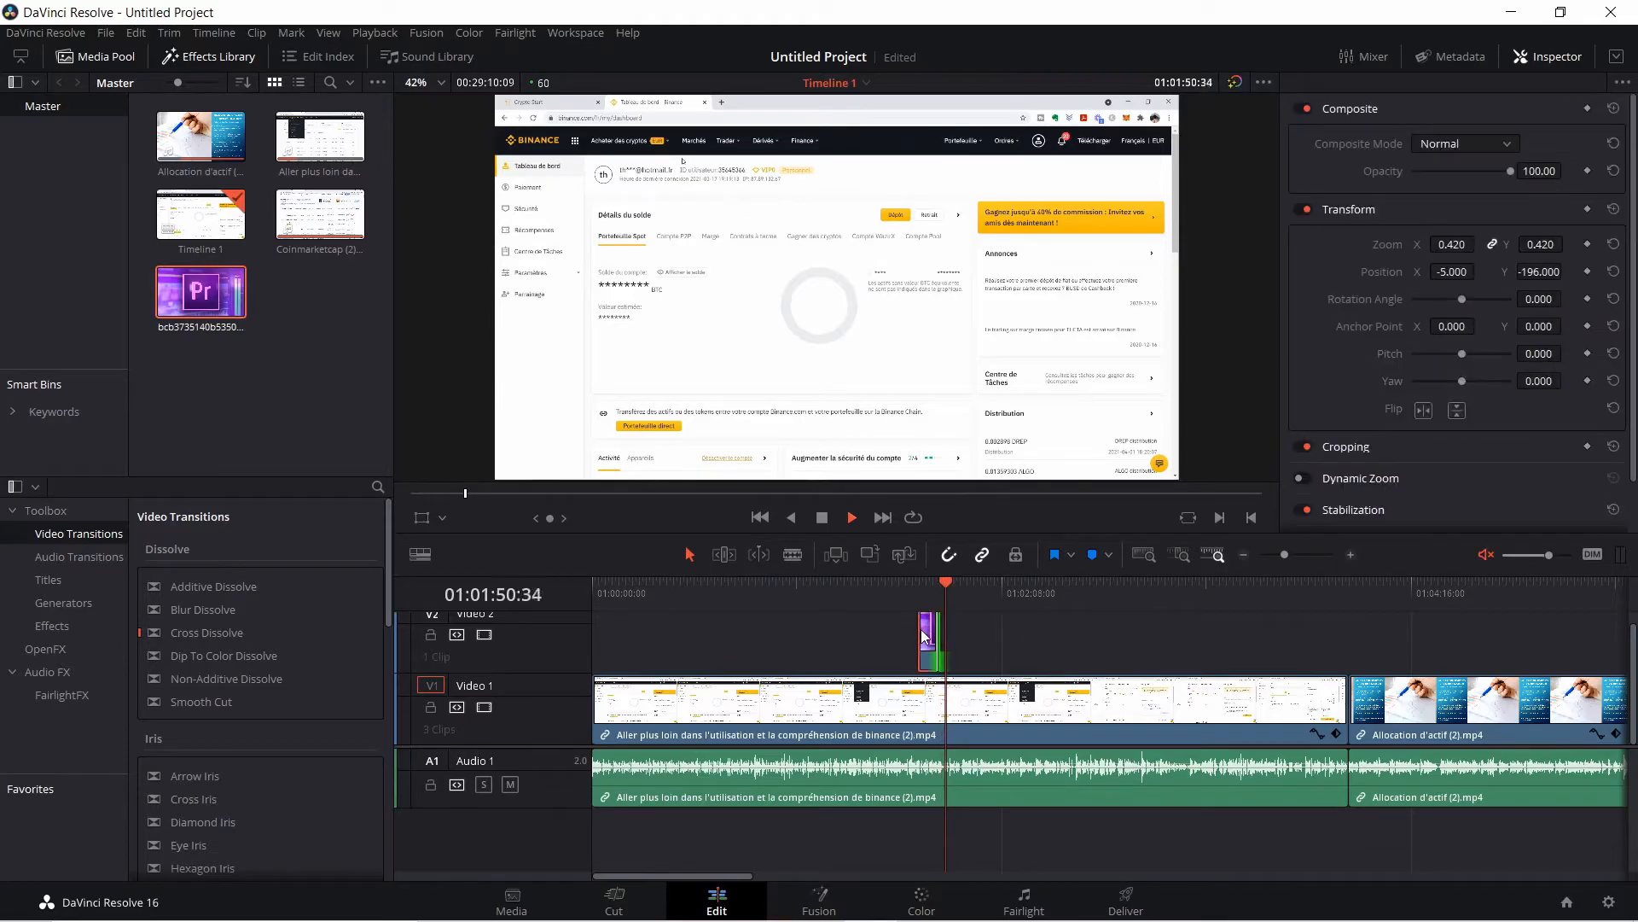
{"action": "key", "text": "ctrl+v"}
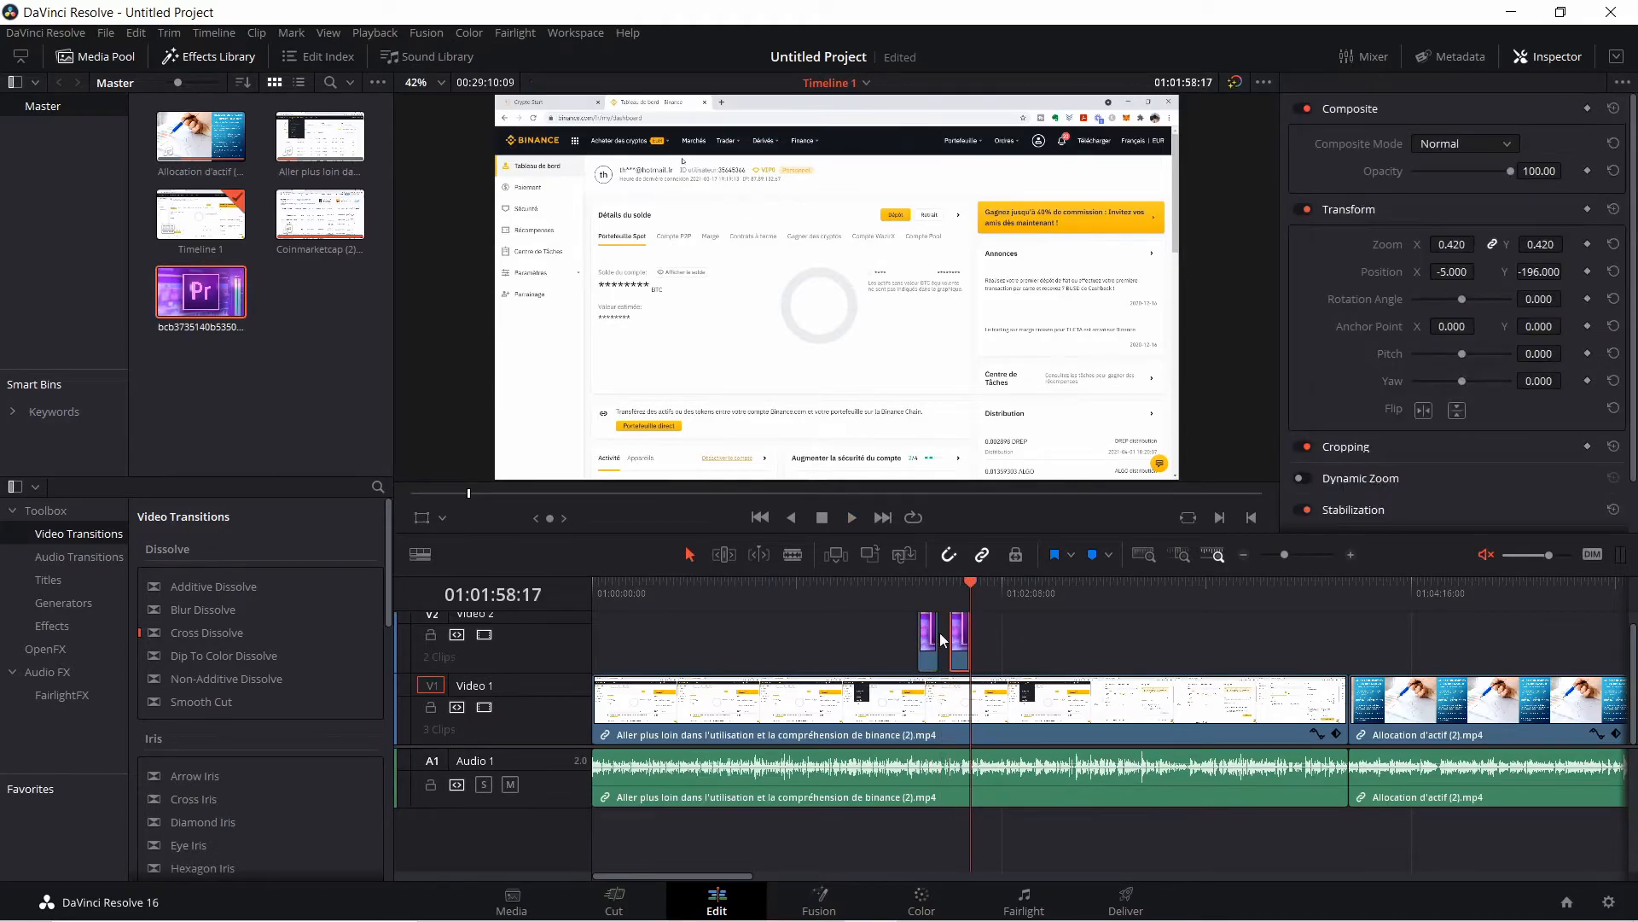
{"action": "left_click_drag", "start_coordinate": [956, 646], "coordinate": [985, 640]}
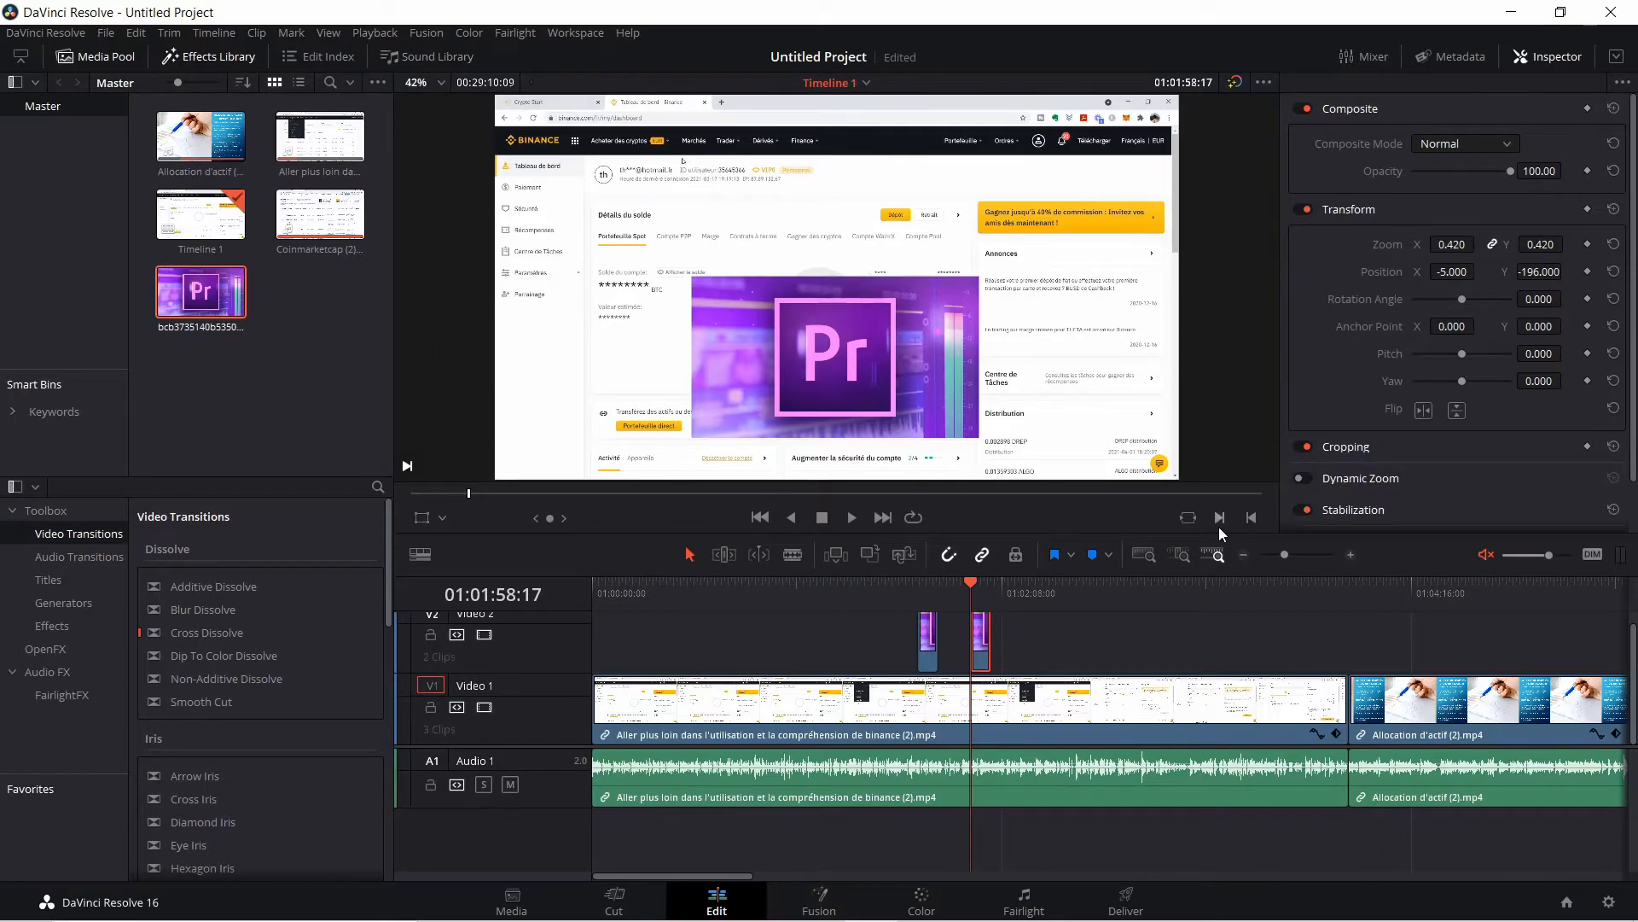
Delete both Premiere Pro image clips from the Video 2 track
{"action": "left_click", "coordinate": [1243, 555]}
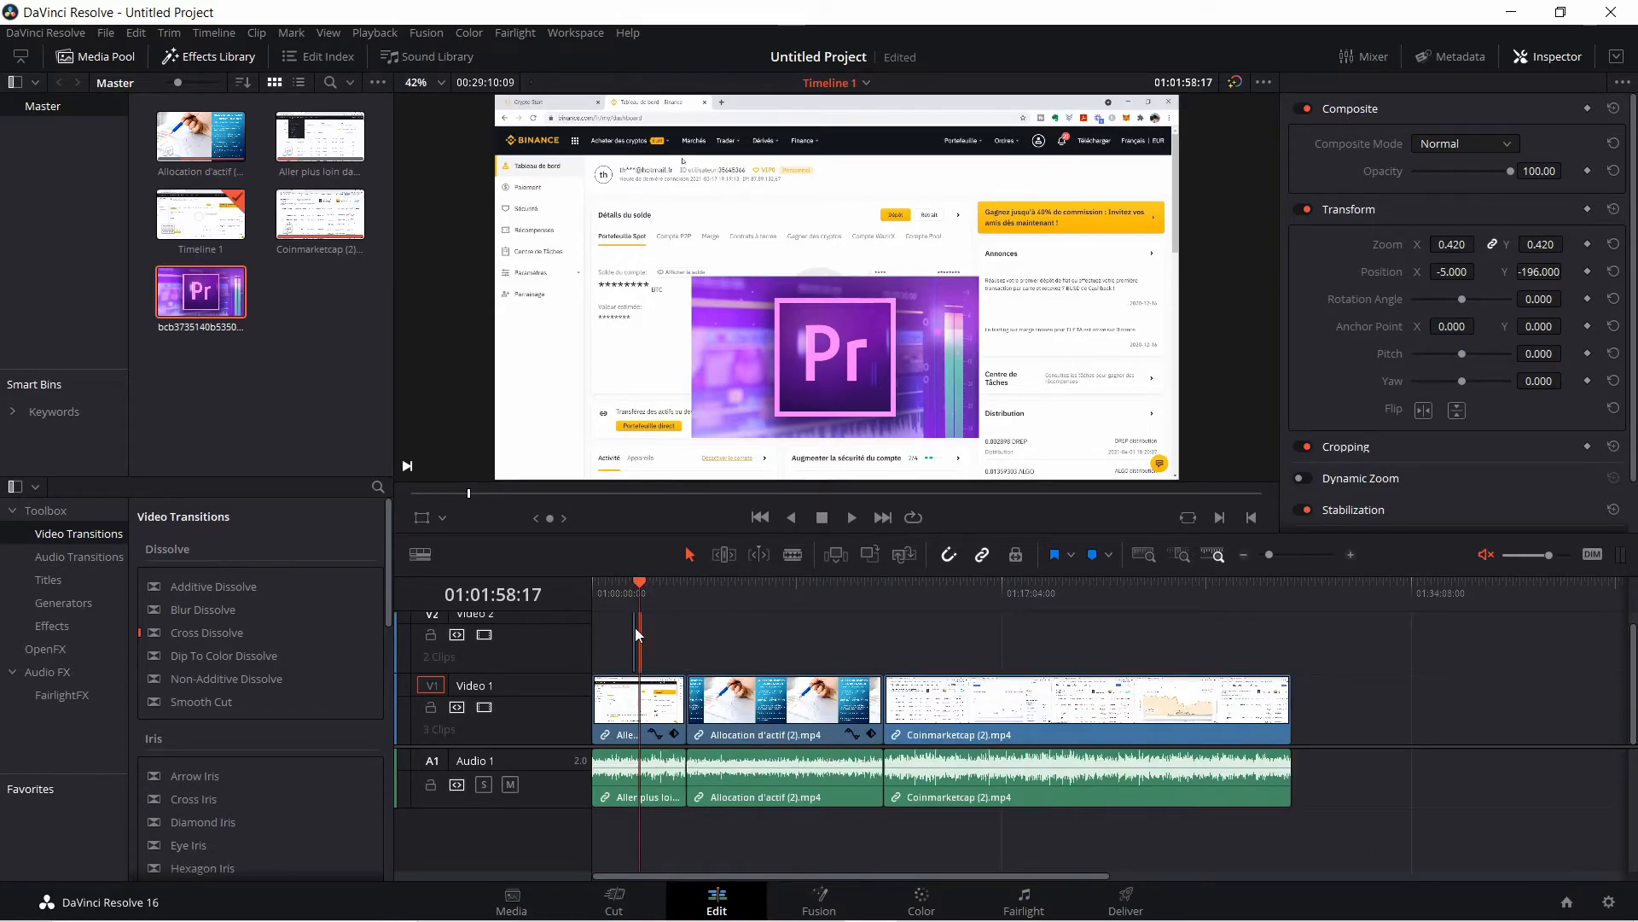
{"action": "left_click_drag", "start_coordinate": [613, 648], "coordinate": [639, 653]}
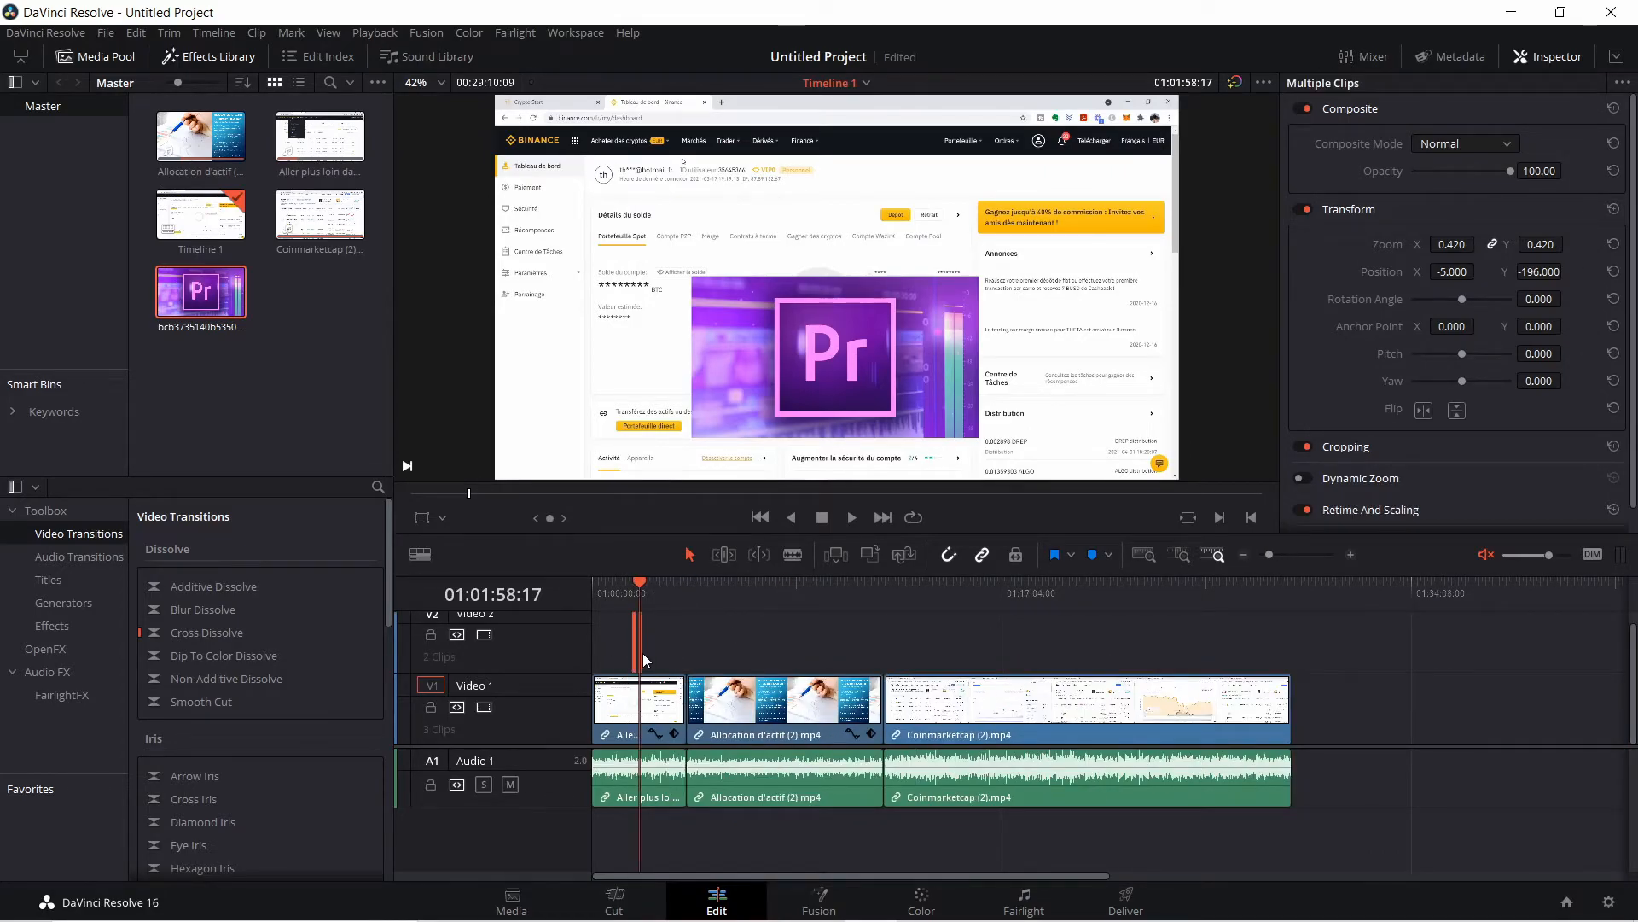
{"action": "key", "text": "Delete"}
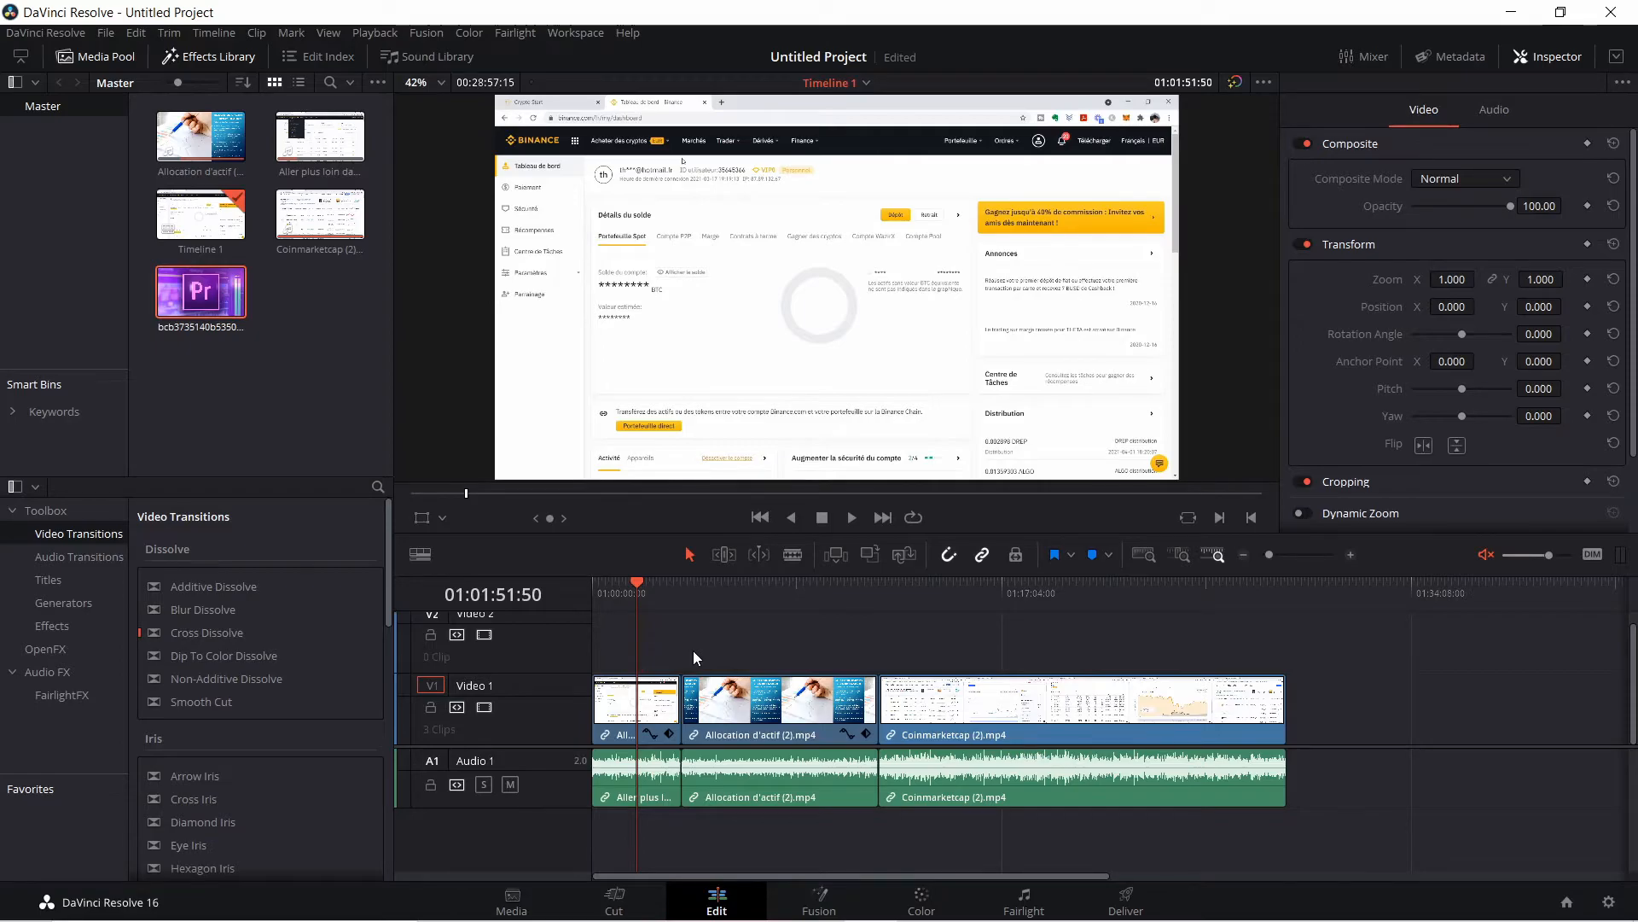
{"action": "left_click", "coordinate": [107, 34]}
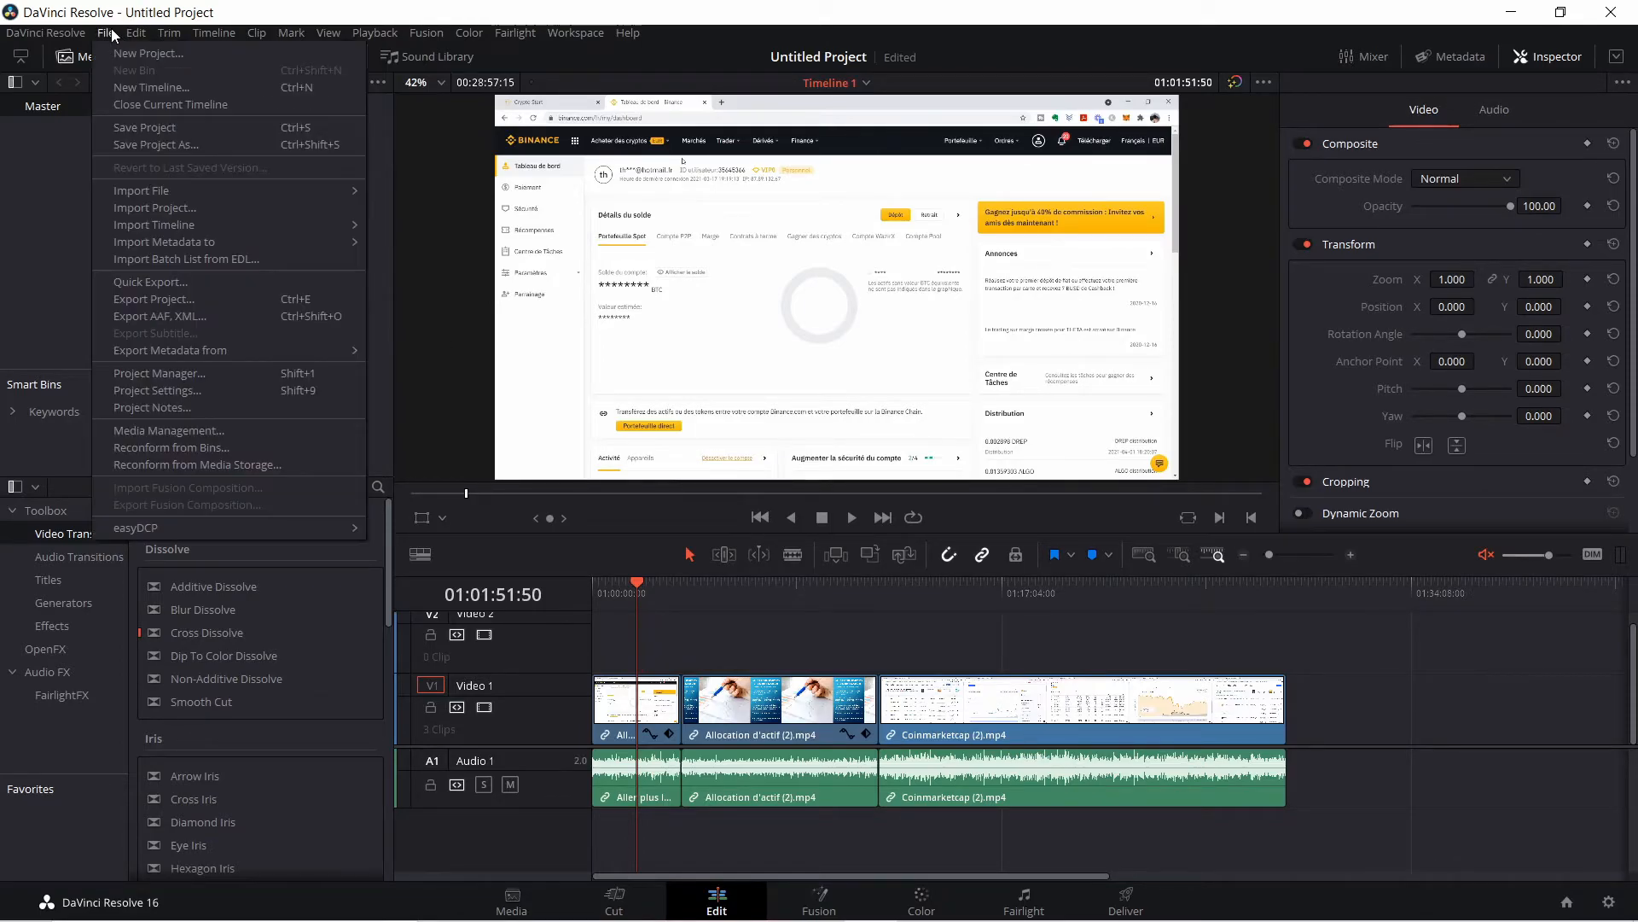
{"action": "left_click", "coordinate": [143, 131]}
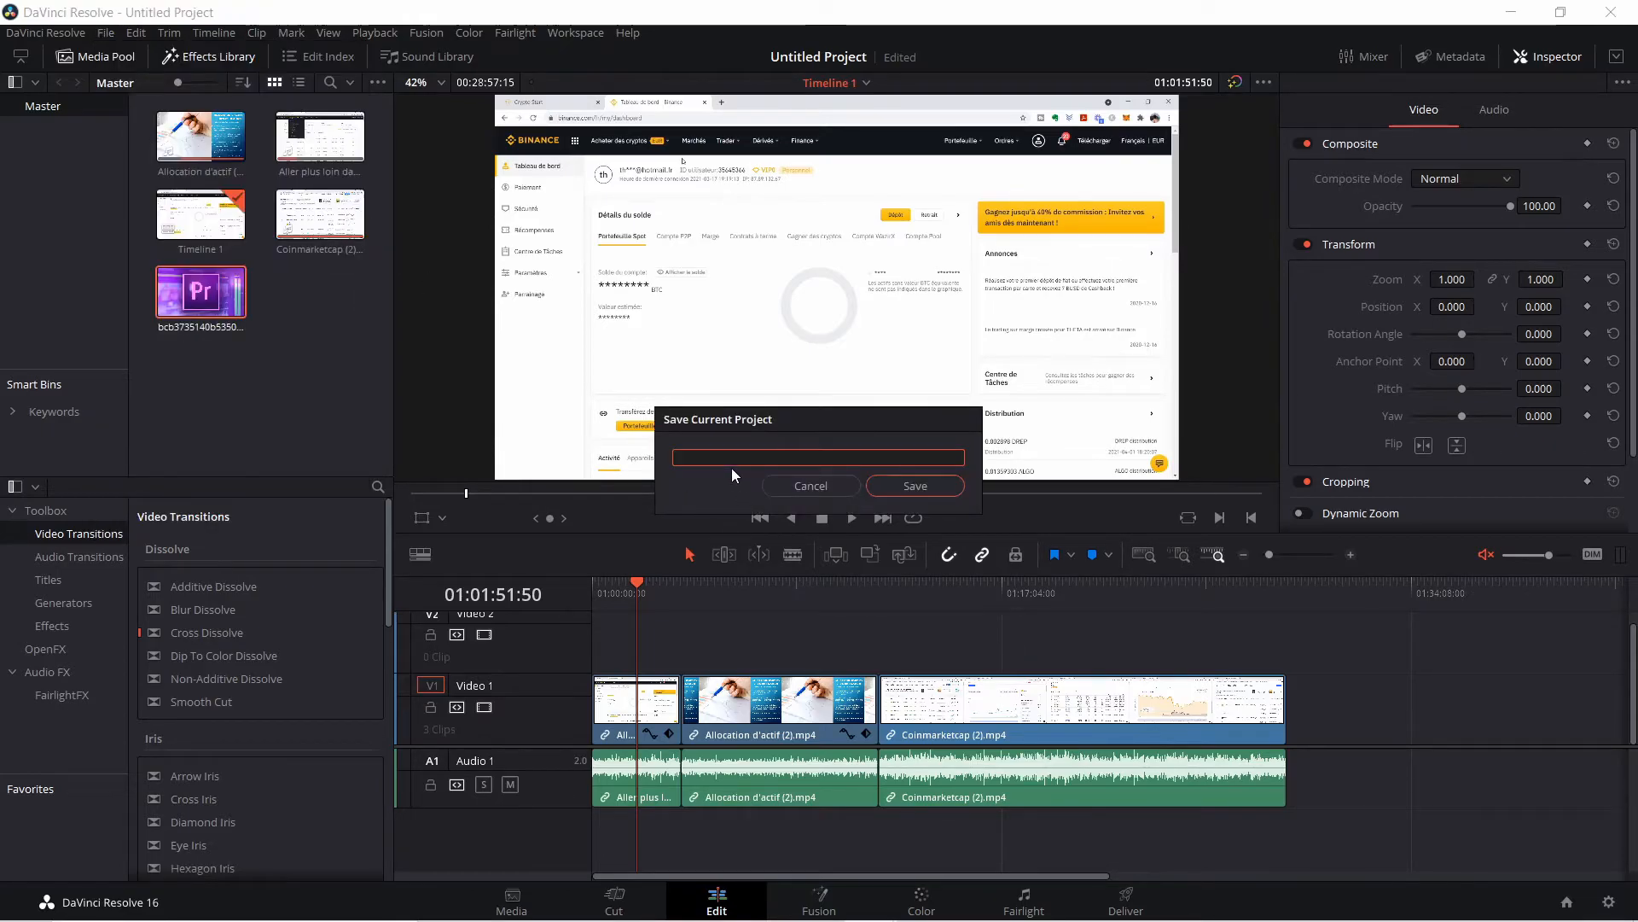
{"action": "left_click", "coordinate": [836, 477]}
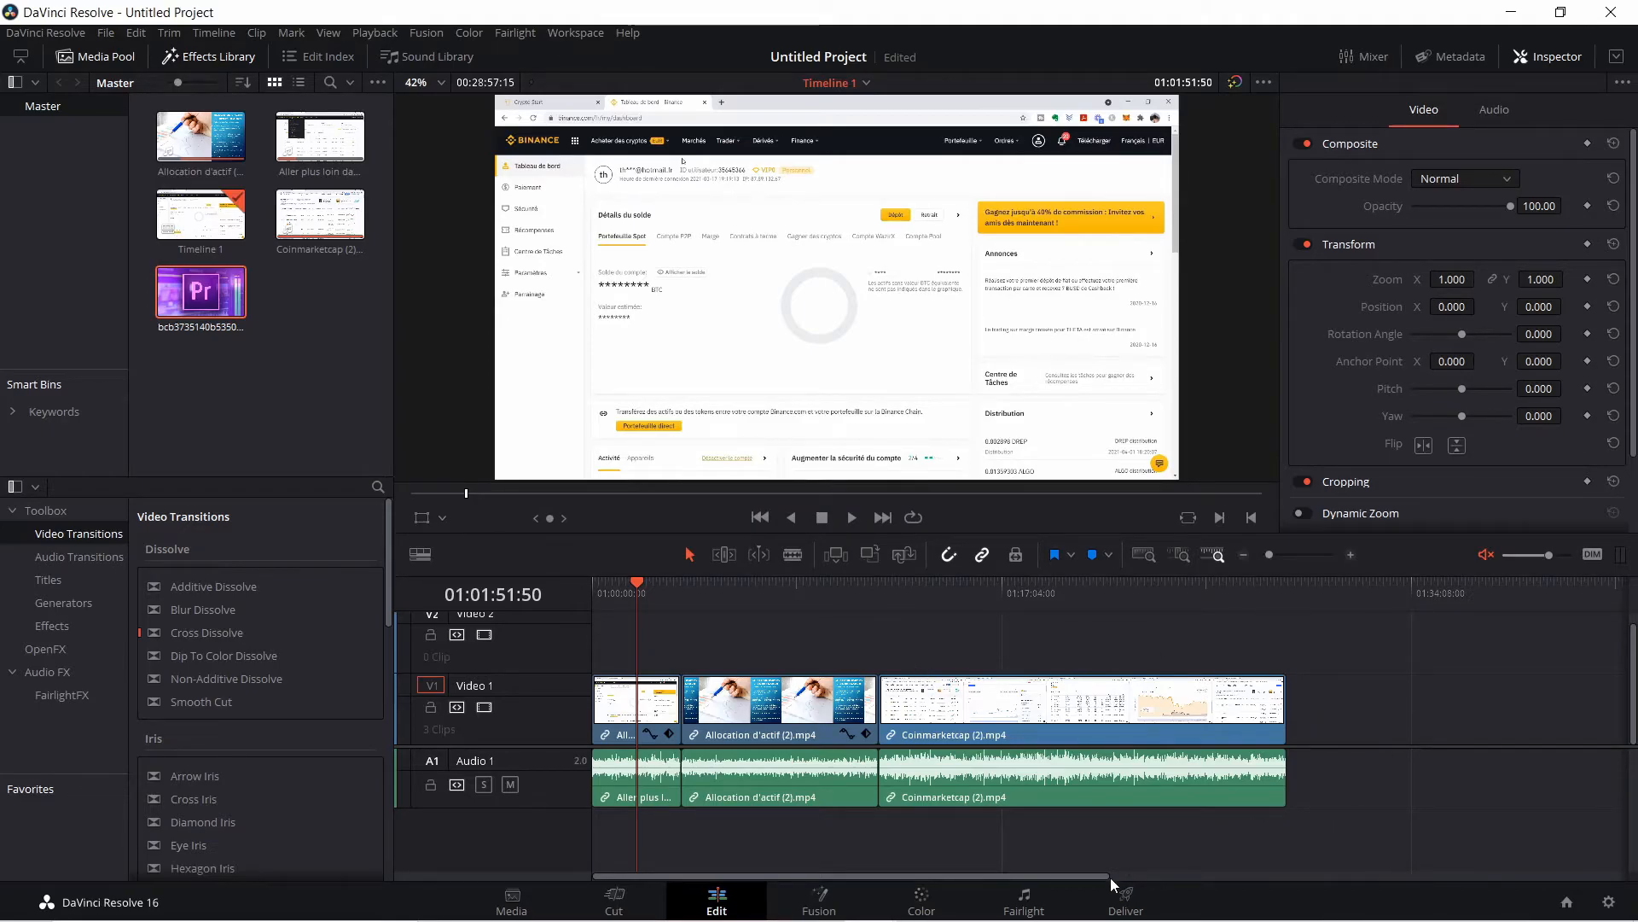
Go to the Deliver page and choose the YouTube 1080p render preset
{"action": "left_click", "coordinate": [1106, 898]}
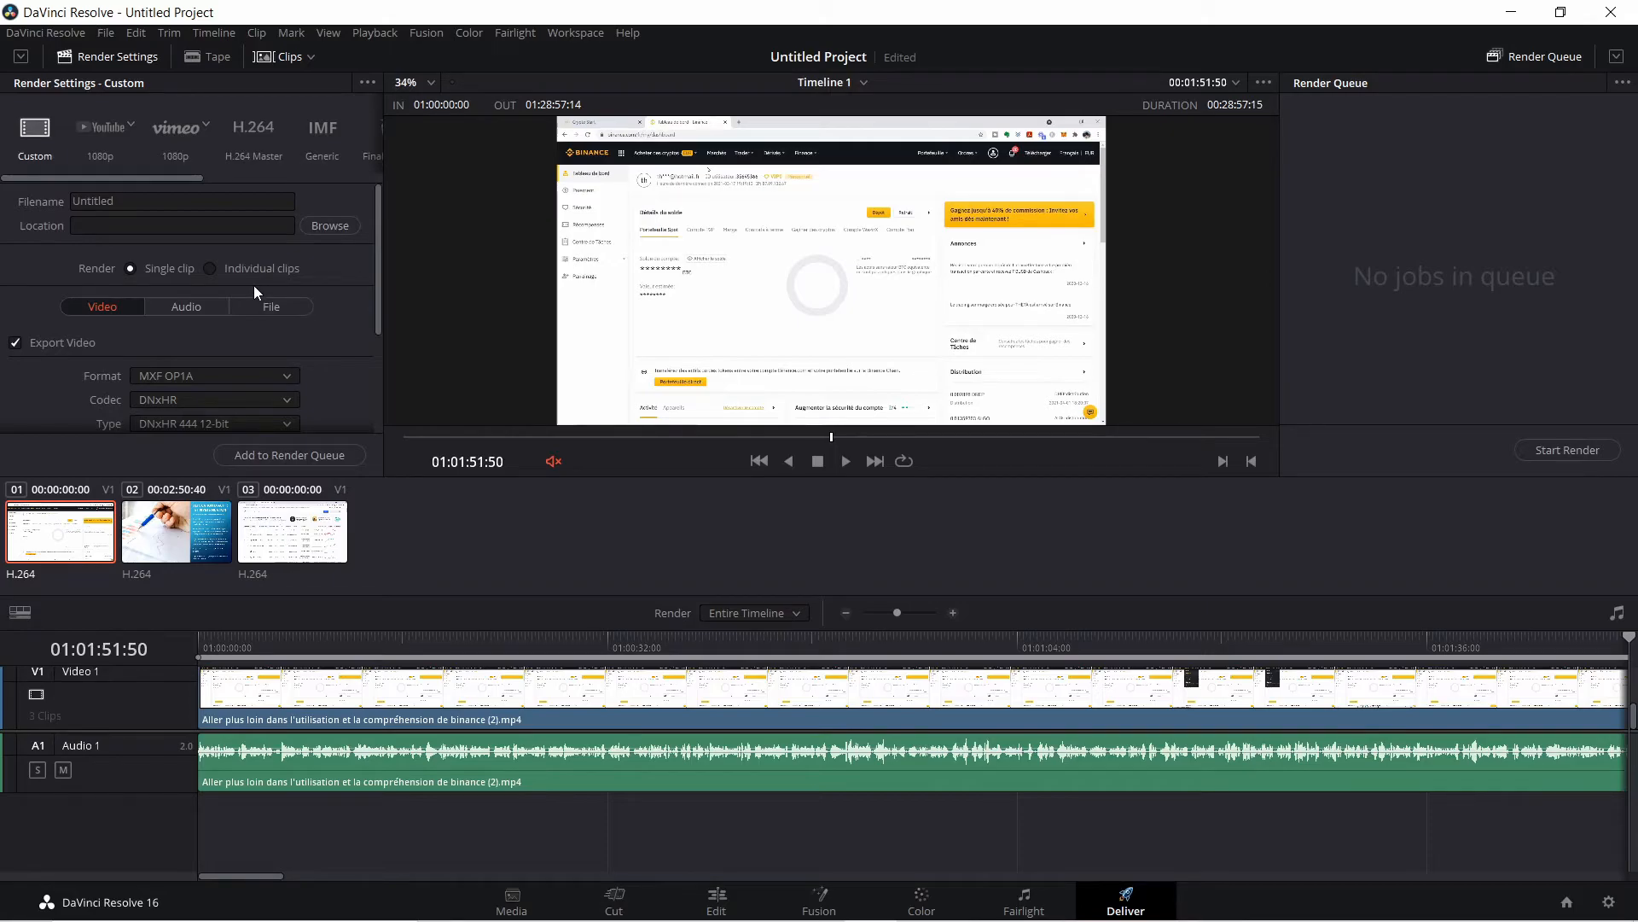
{"action": "left_click", "coordinate": [94, 130]}
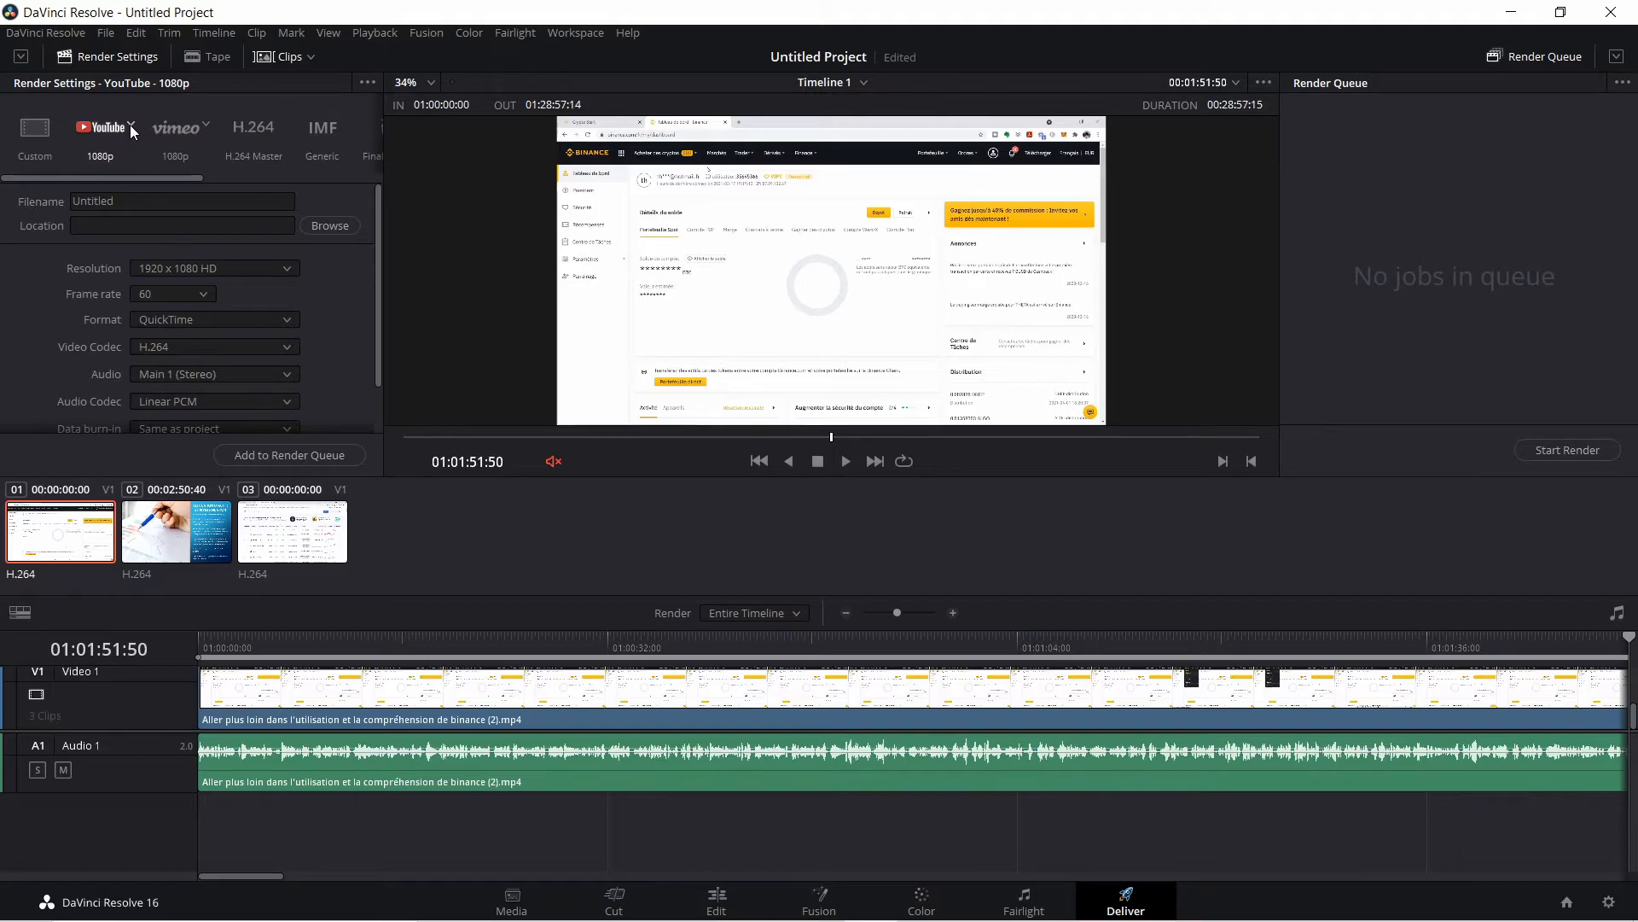
{"action": "left_click", "coordinate": [171, 131]}
{"action": "left_click", "coordinate": [105, 127]}
{"action": "left_click", "coordinate": [130, 120]}
Name the rendered file "Comment faire le montage des videos sur youtube"
{"action": "left_click", "coordinate": [186, 204]}
{"action": "left_click_drag", "start_coordinate": [137, 205], "coordinate": [5, 179]}
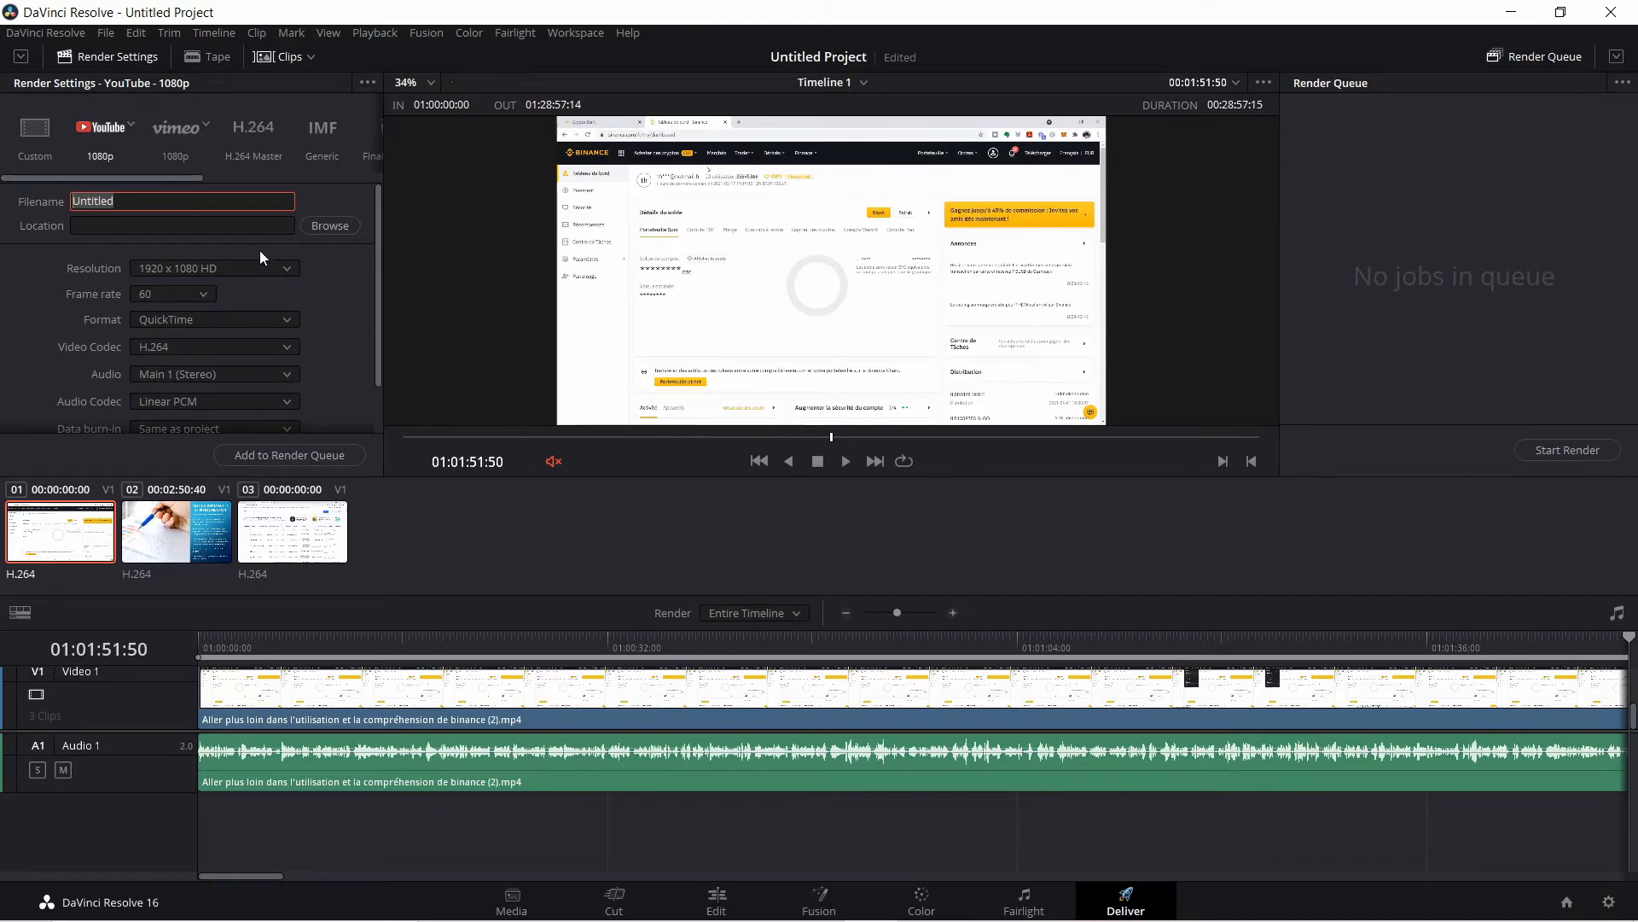
{"action": "type", "text": "Comment faire le montage"}
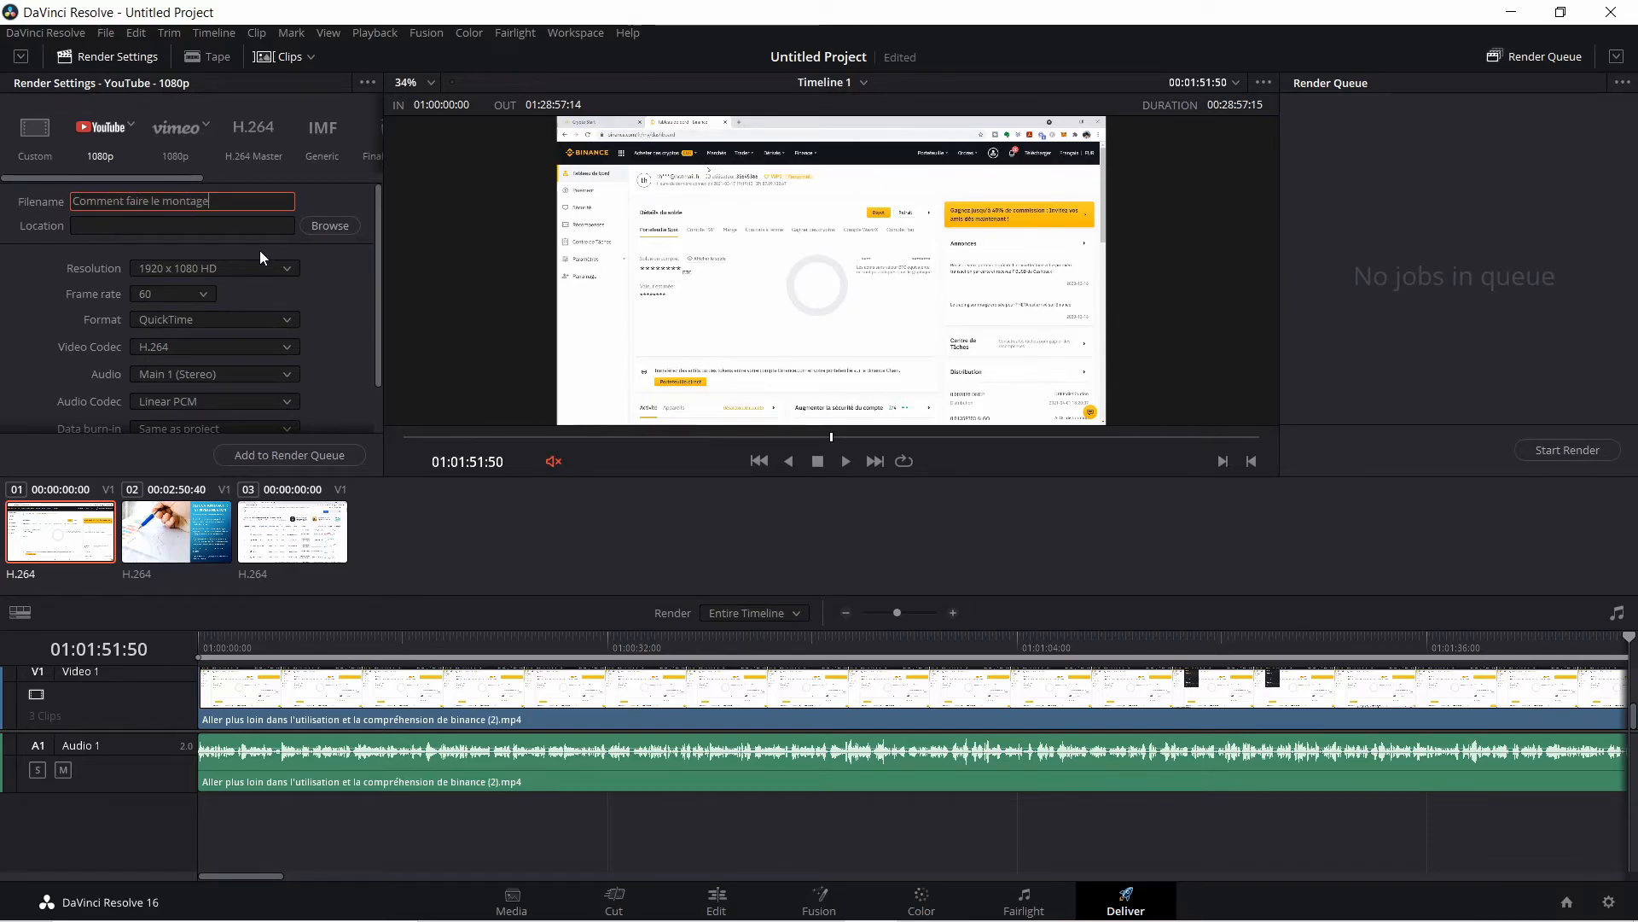
{"action": "type", "text": " des videos sur youtube"}
Keep the render resolution at 1920 x 1080 HD and set the output format to MP4
{"action": "left_click", "coordinate": [205, 268]}
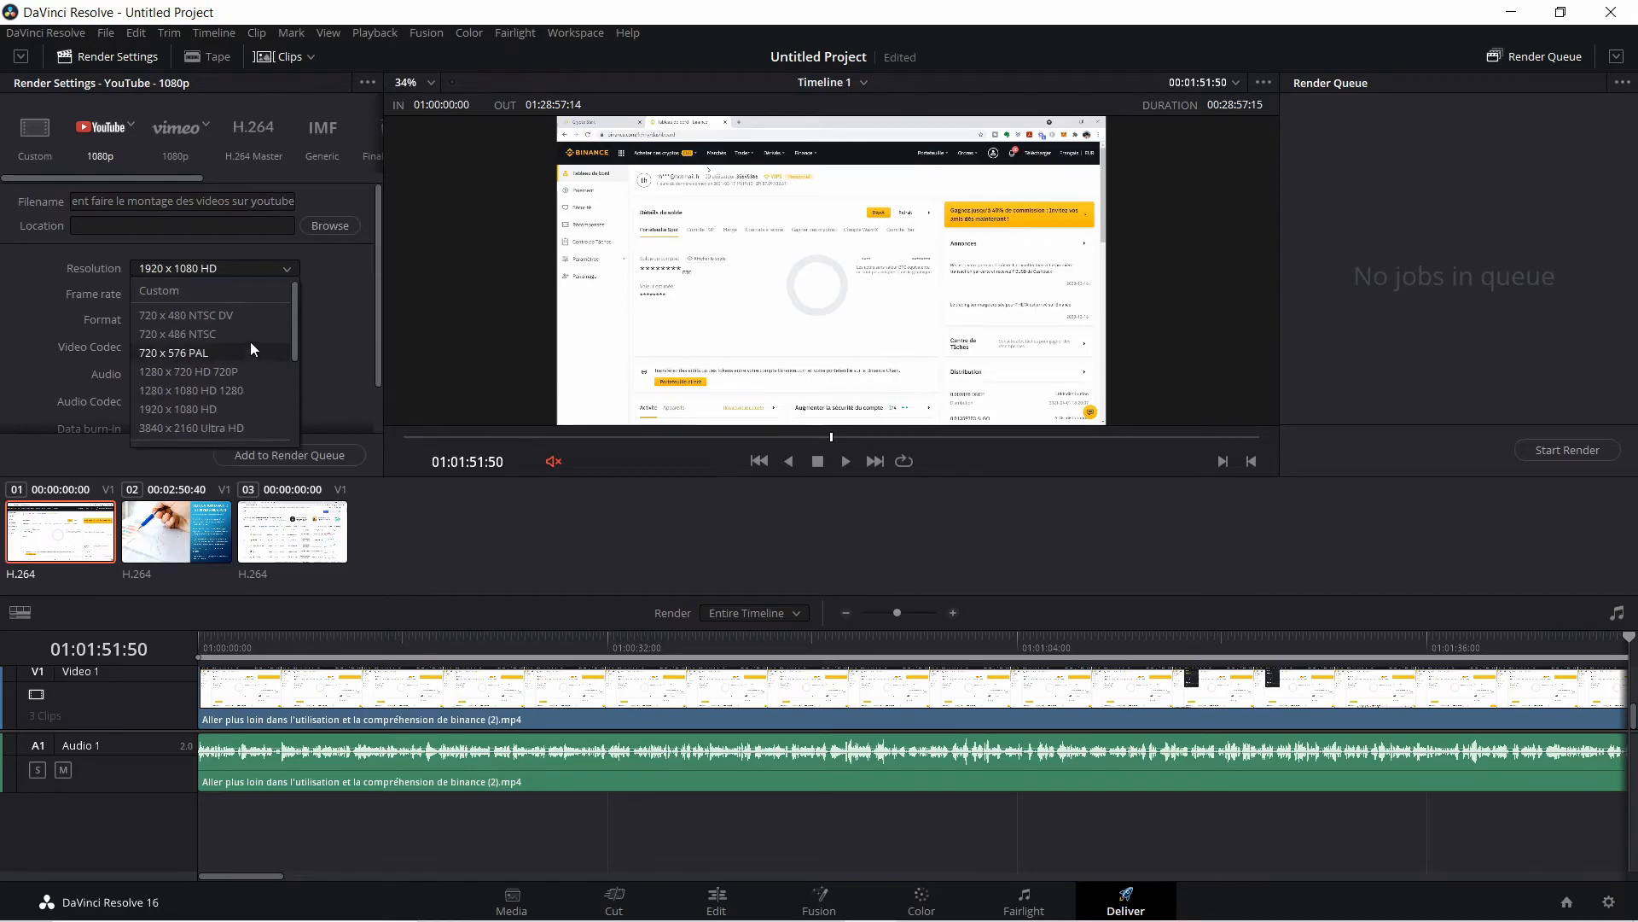
{"action": "left_click", "coordinate": [188, 268]}
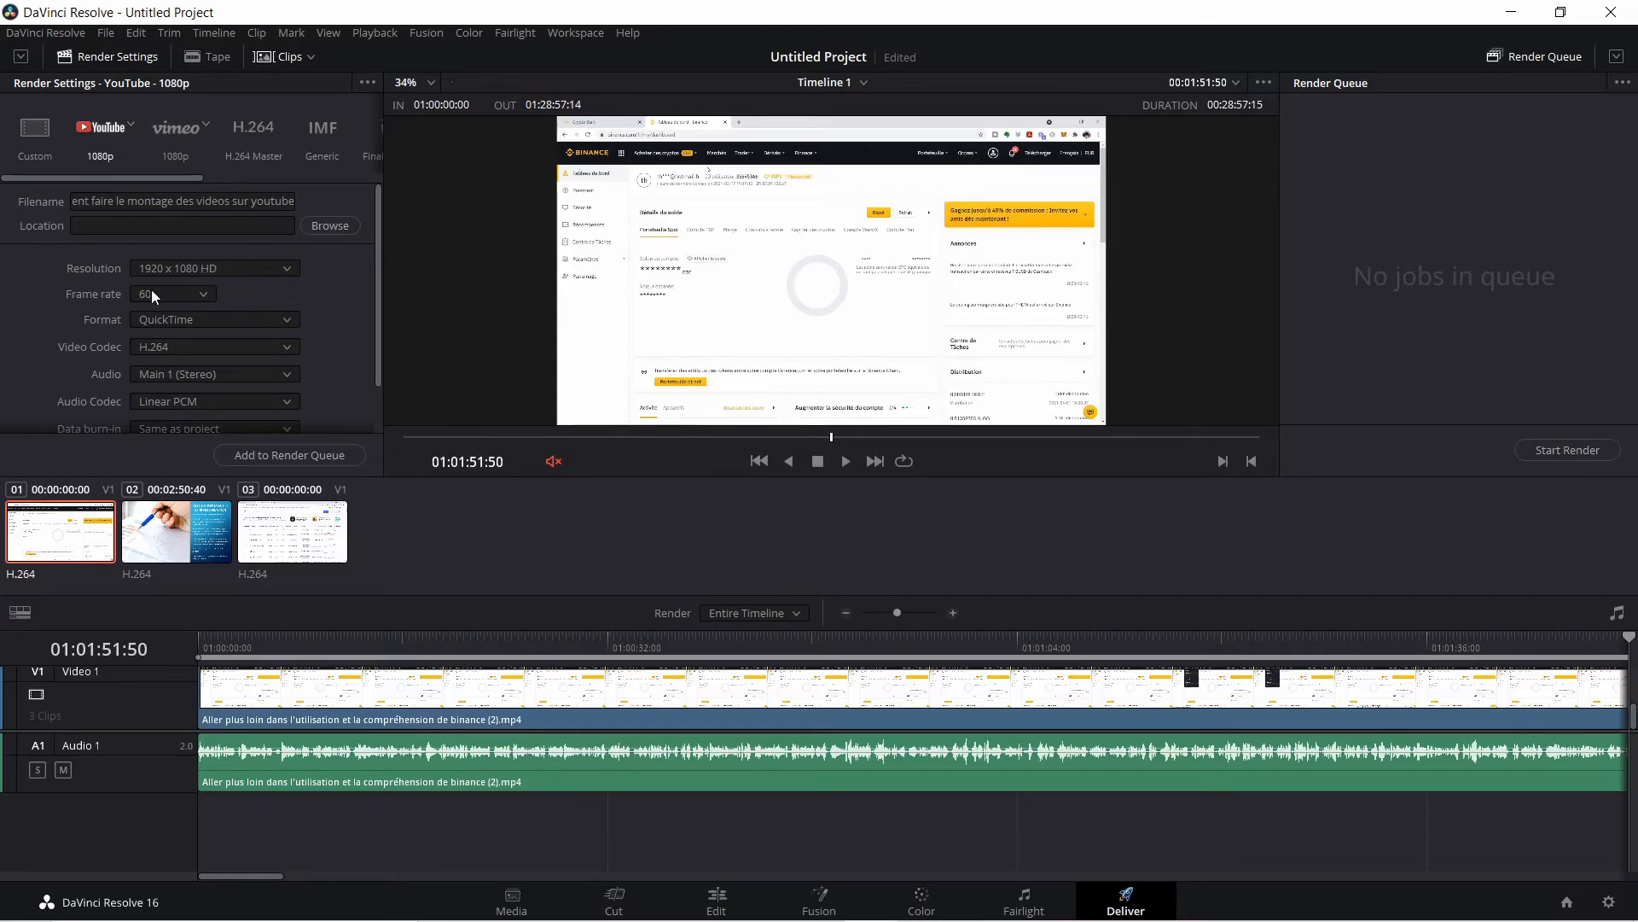
{"action": "left_click", "coordinate": [160, 319]}
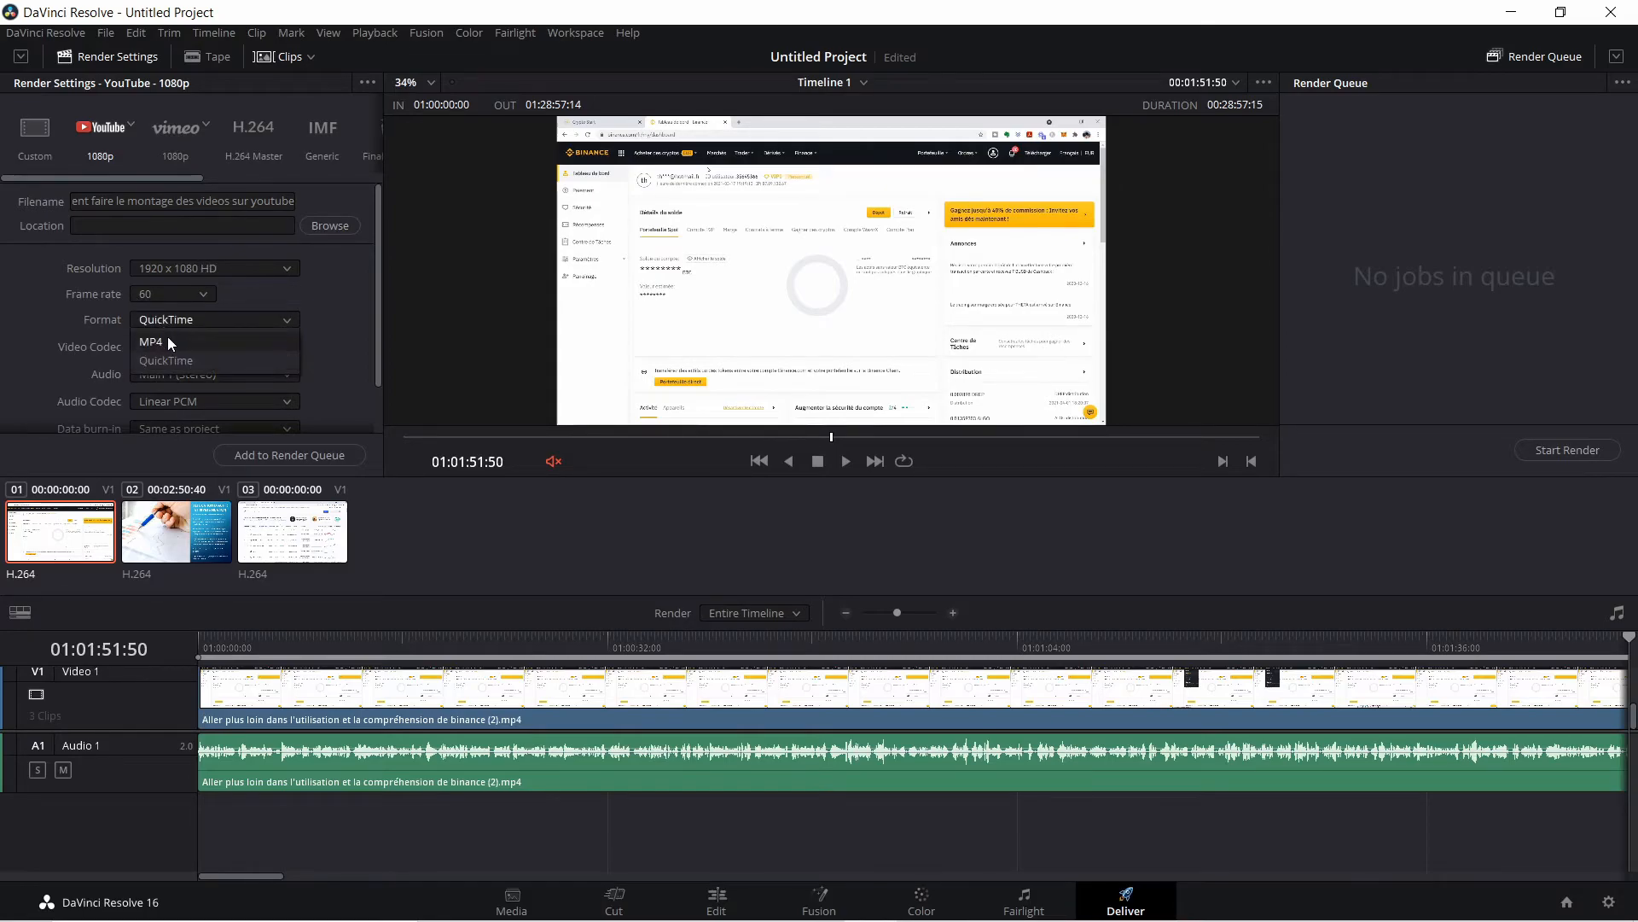
{"action": "left_click", "coordinate": [162, 342]}
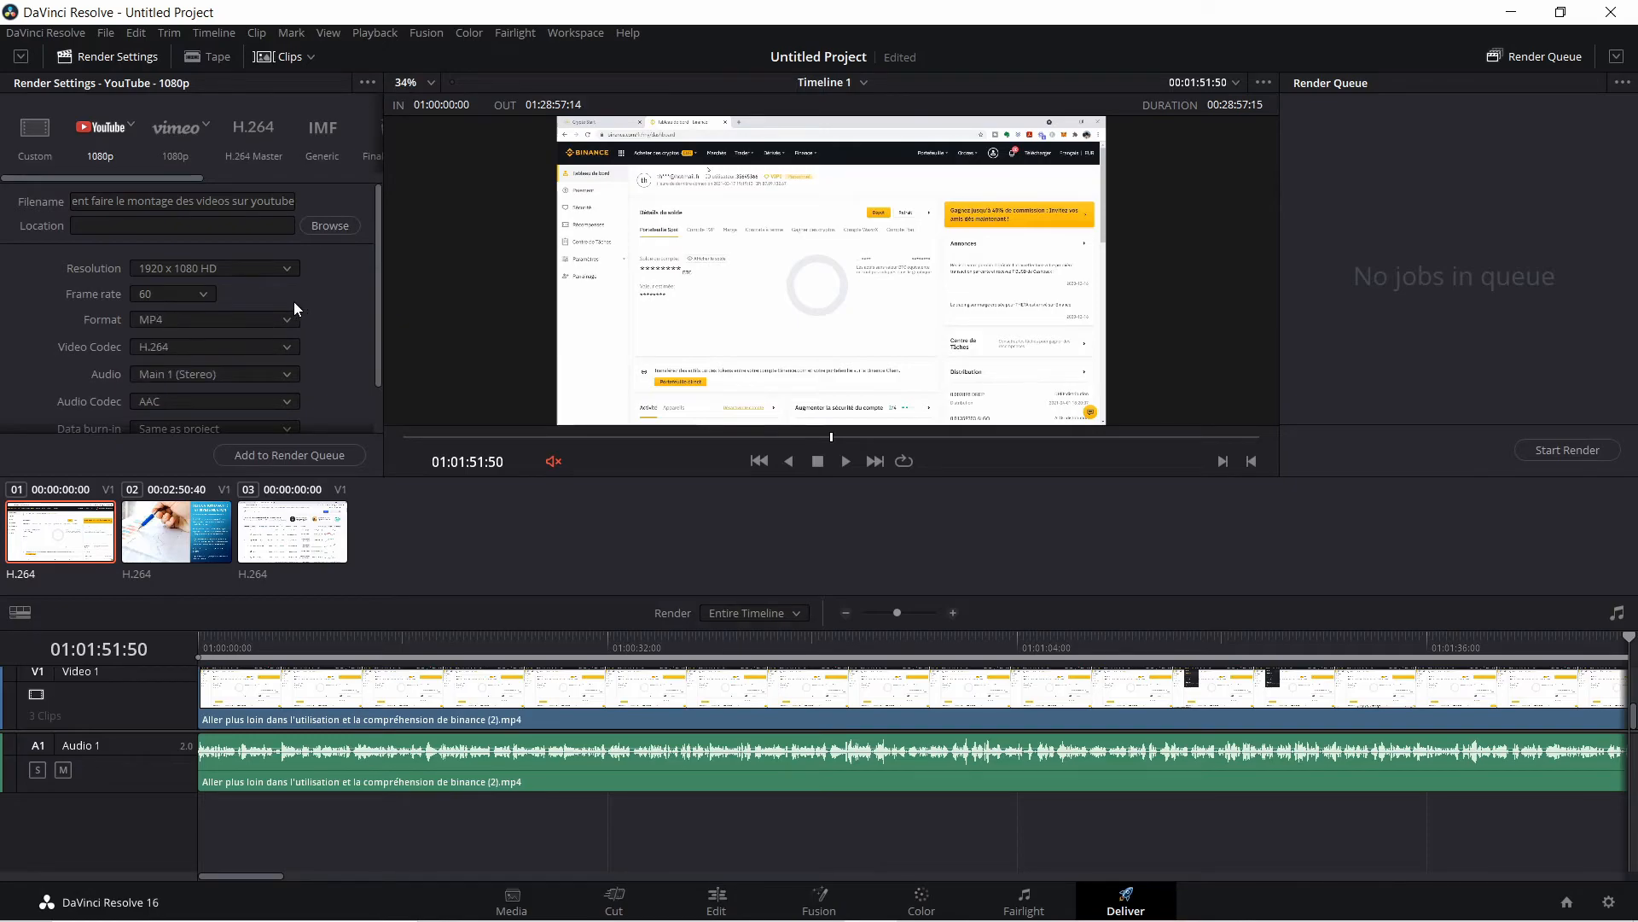
{"action": "left_click", "coordinate": [203, 317]}
{"action": "left_click", "coordinate": [189, 339]}
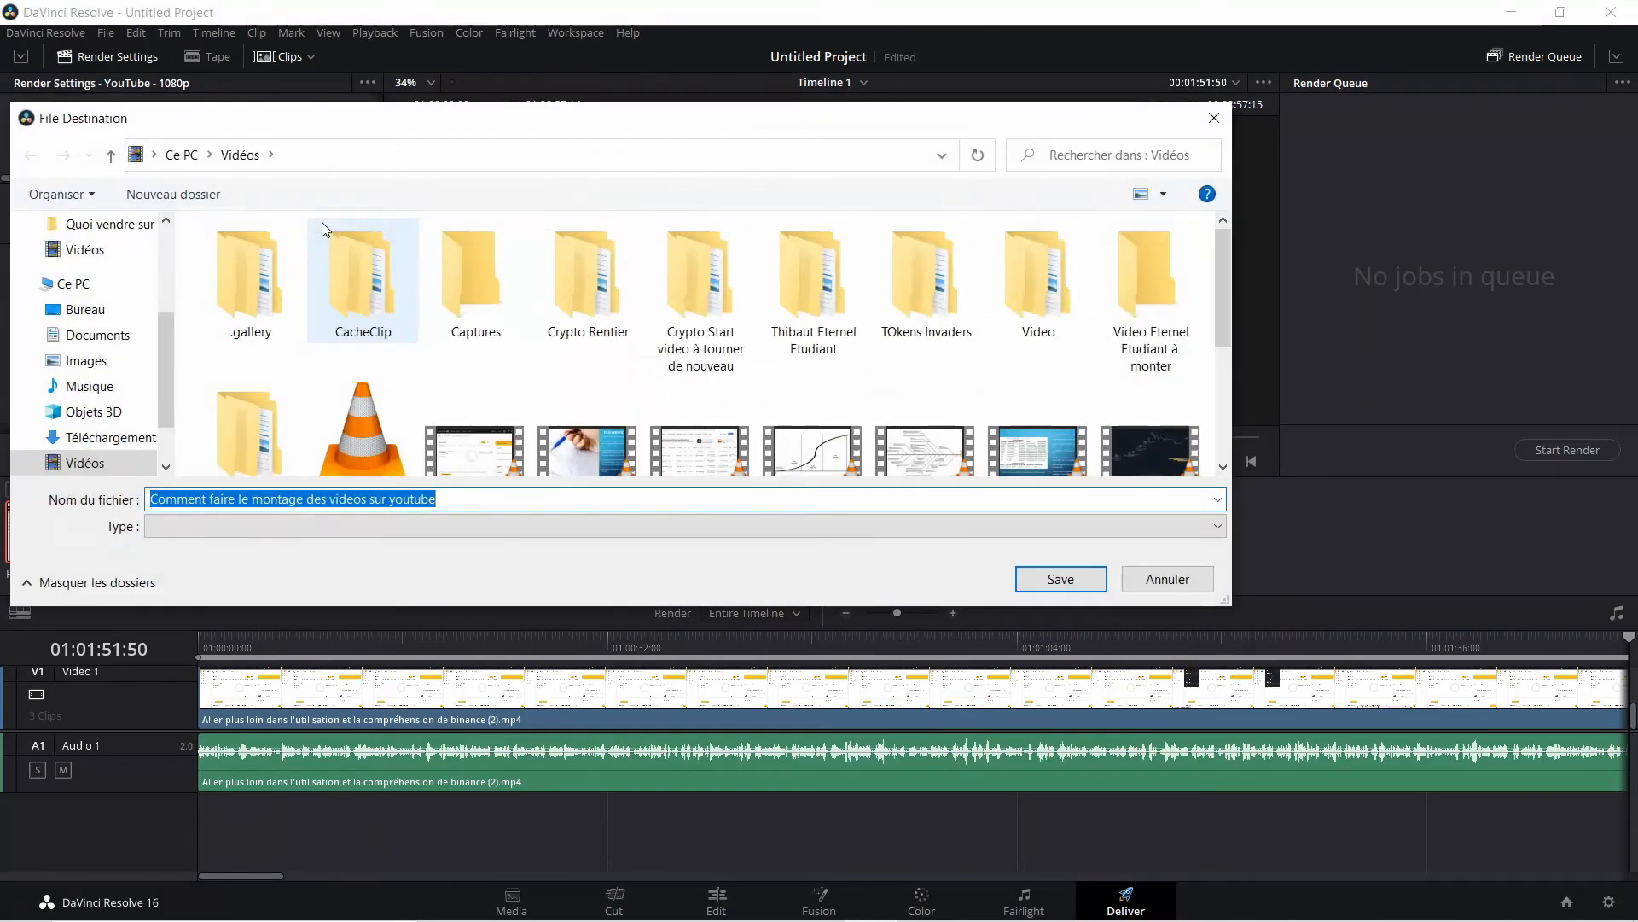
Set the Vidéos folder as the render location and add the video to the render queue
{"action": "left_click", "coordinate": [1050, 575]}
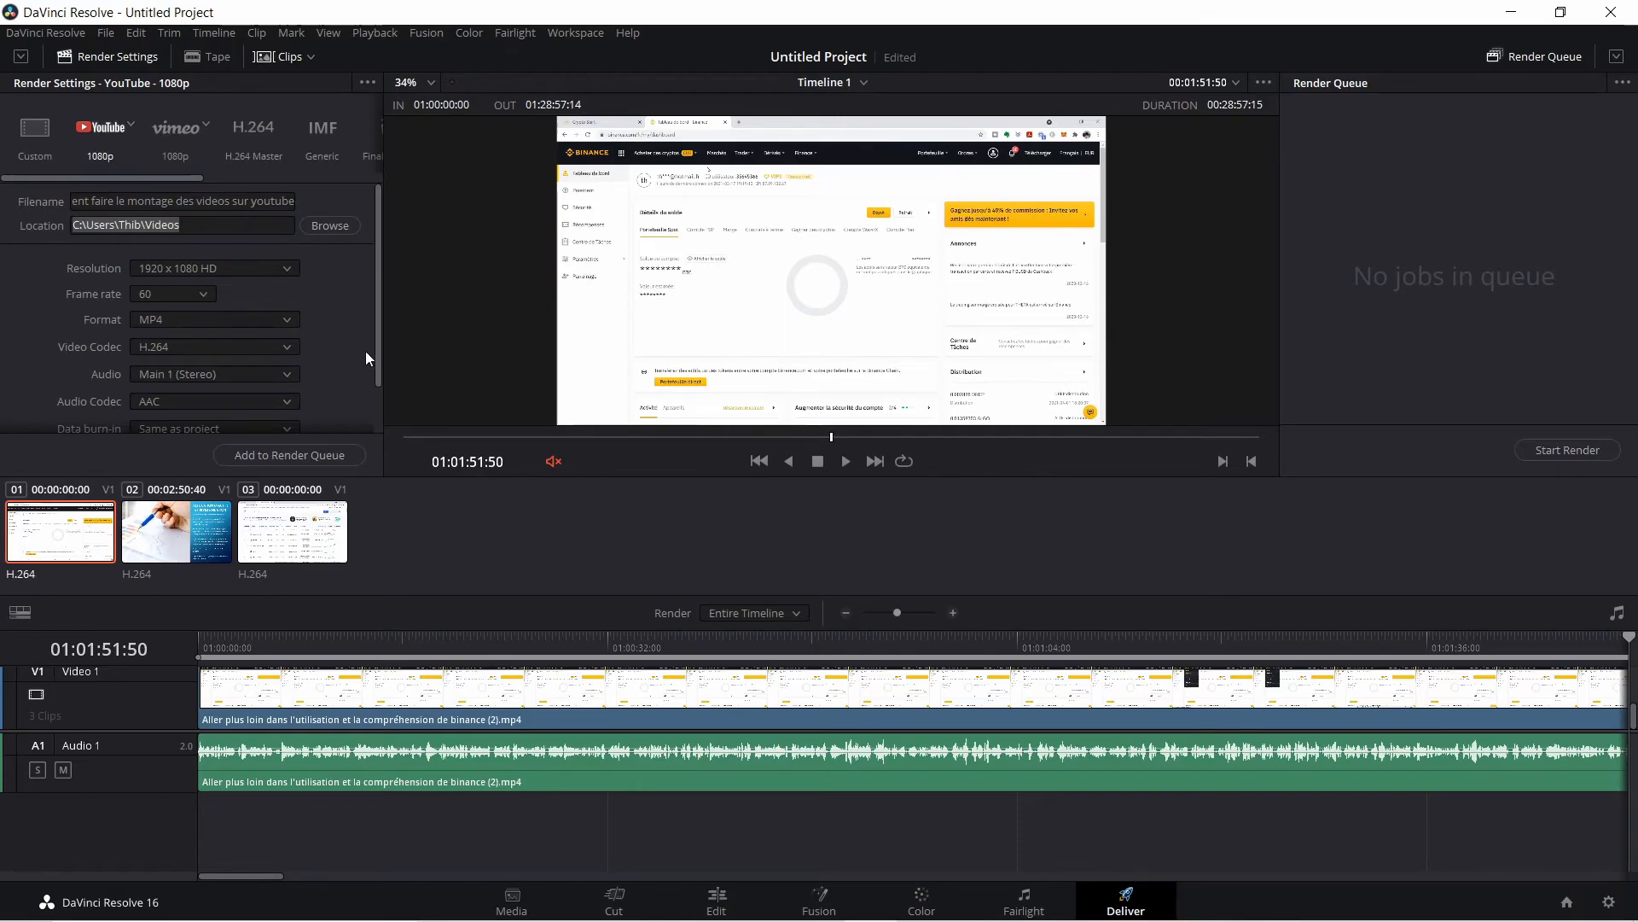
{"action": "left_click", "coordinate": [271, 455]}
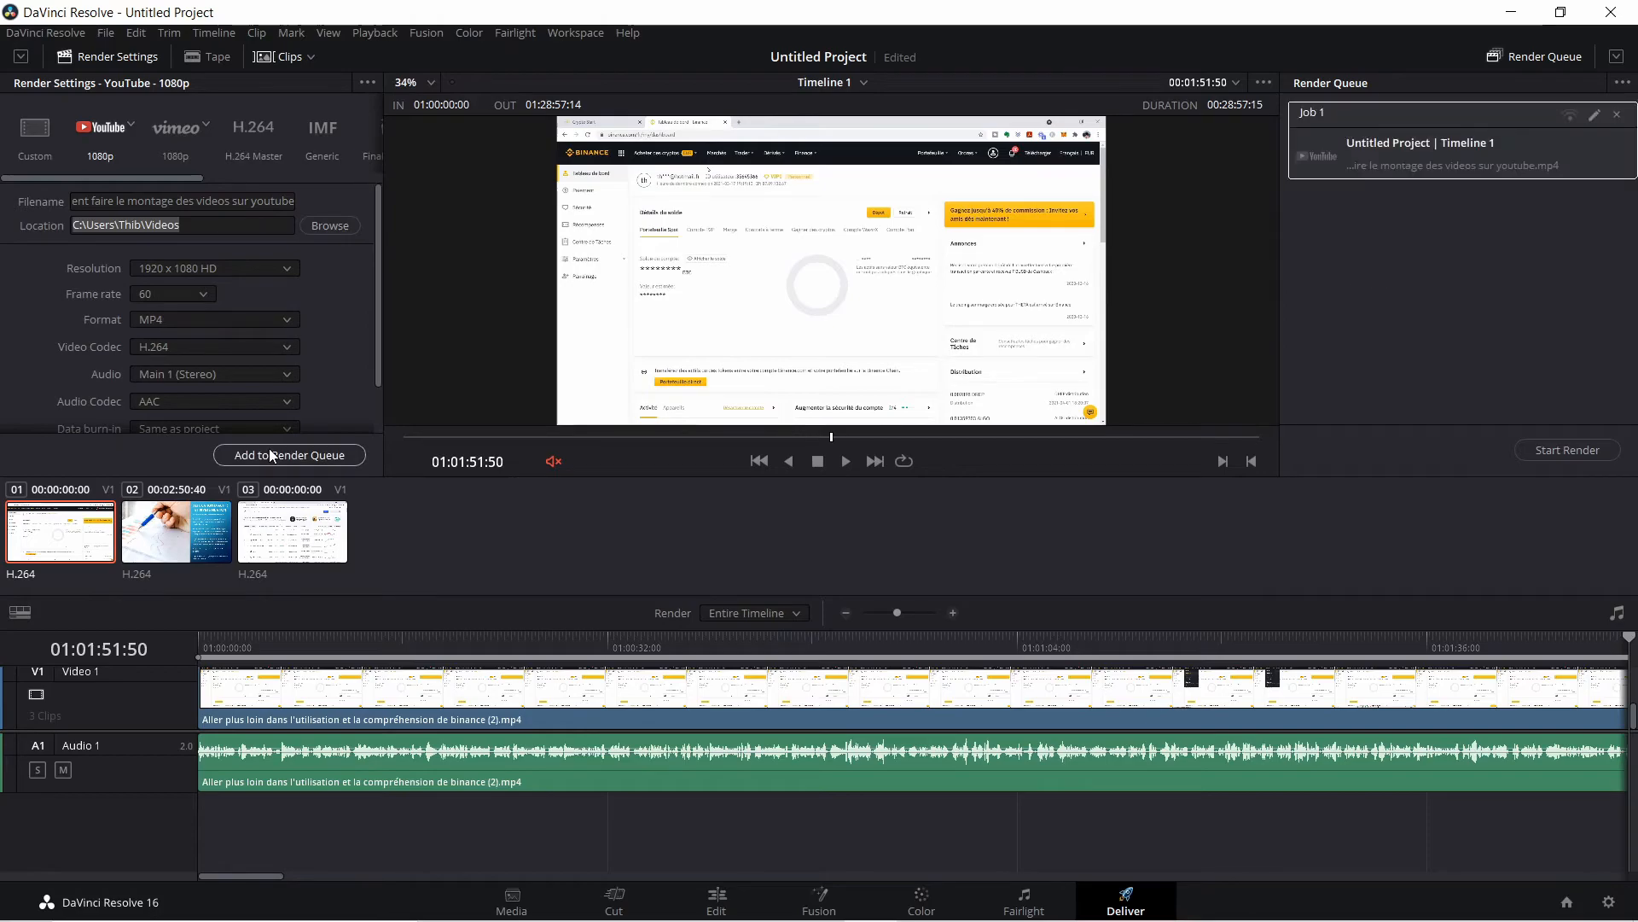